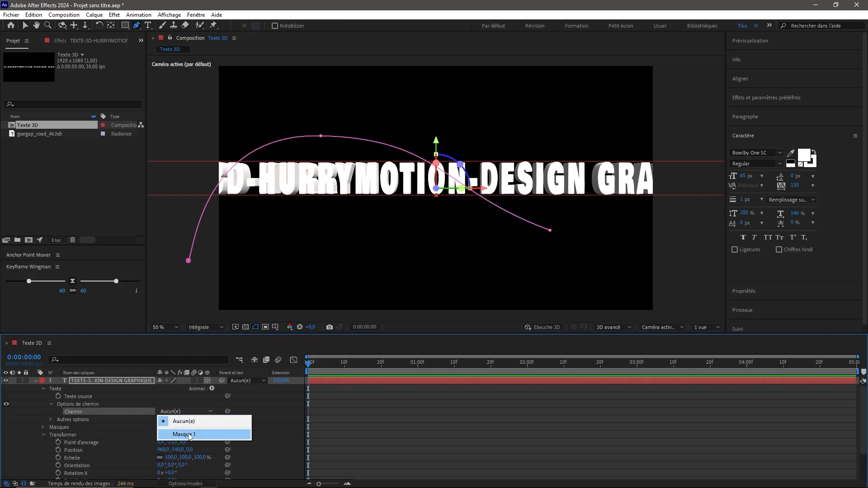
Make the text layer follow the mask path Masque 1 and fine-tune its font size to fit around the circle.
{"action": "left_click", "coordinate": [208, 434]}
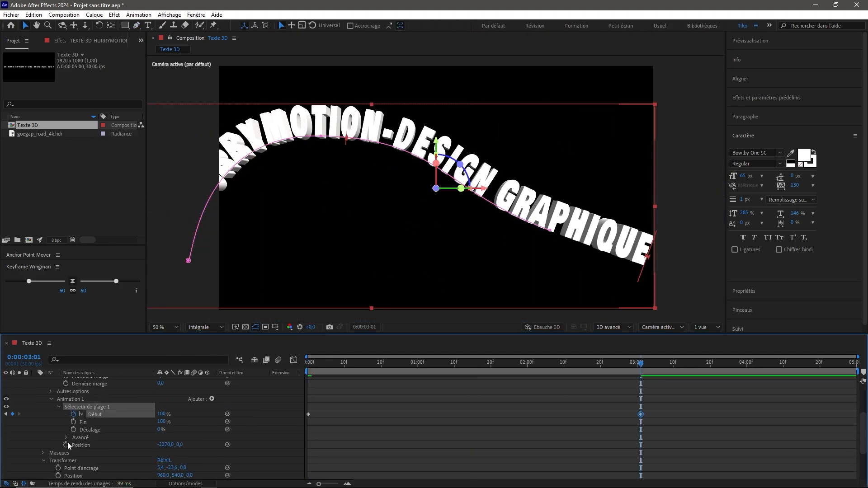
{"action": "left_click", "coordinate": [211, 422]}
{"action": "left_click", "coordinate": [235, 432]}
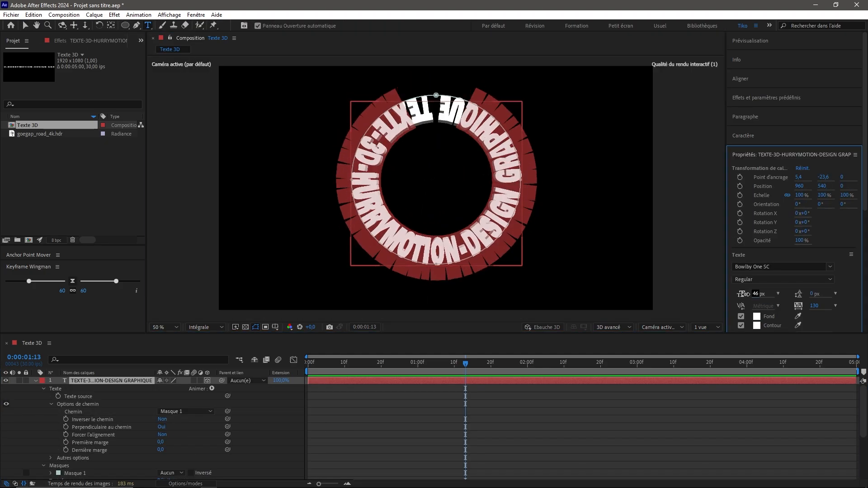
{"action": "left_click_drag", "start_coordinate": [745, 294], "coordinate": [748, 294]}
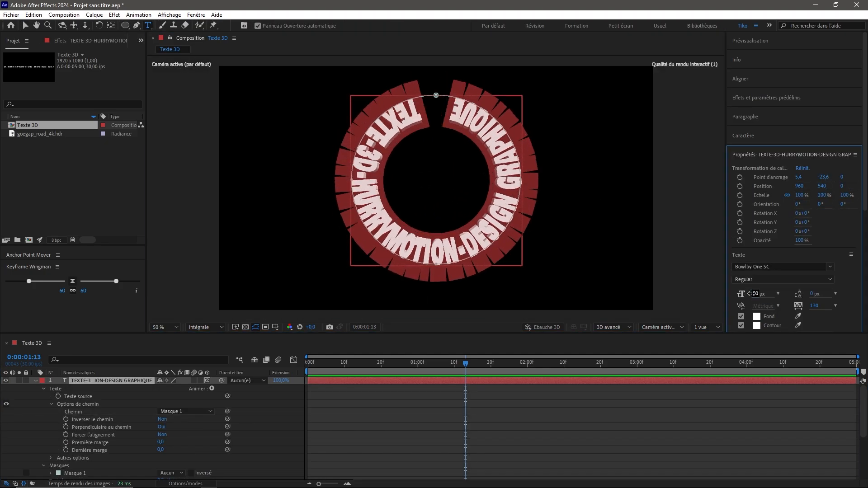
{"action": "left_click", "coordinate": [756, 294]}
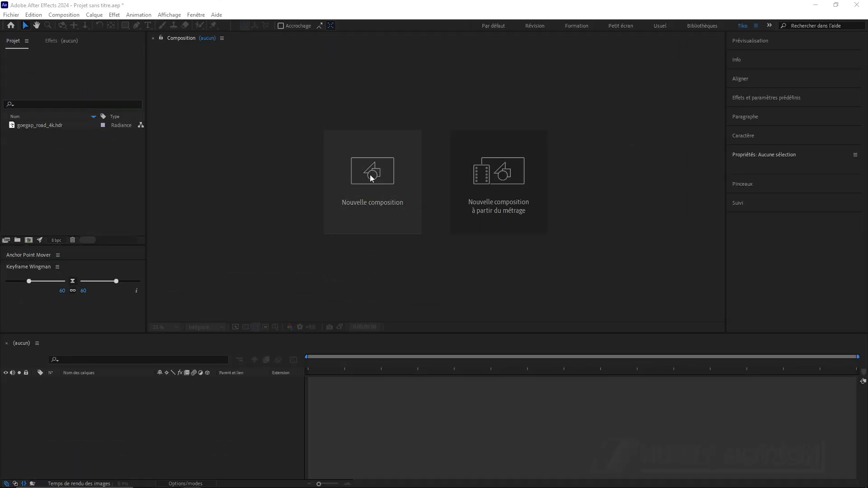
Create a new composition named "Texte 3D".
{"action": "left_click", "coordinate": [370, 175]}
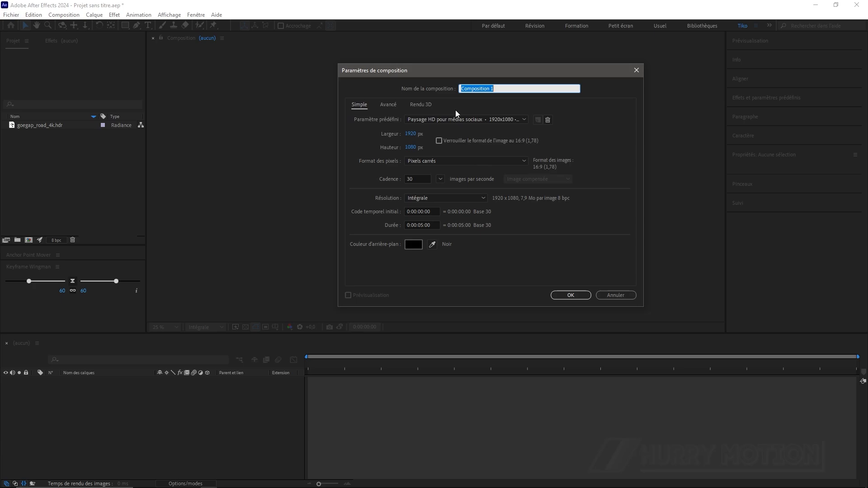
{"action": "type", "text": "Texte 3D"}
{"action": "left_click", "coordinate": [566, 297]}
Add a text layer reading "TEXTE-3D-HURRYMOTION-DESIGN GRAPHIQUE" to the composition.
{"action": "left_click", "coordinate": [149, 25]}
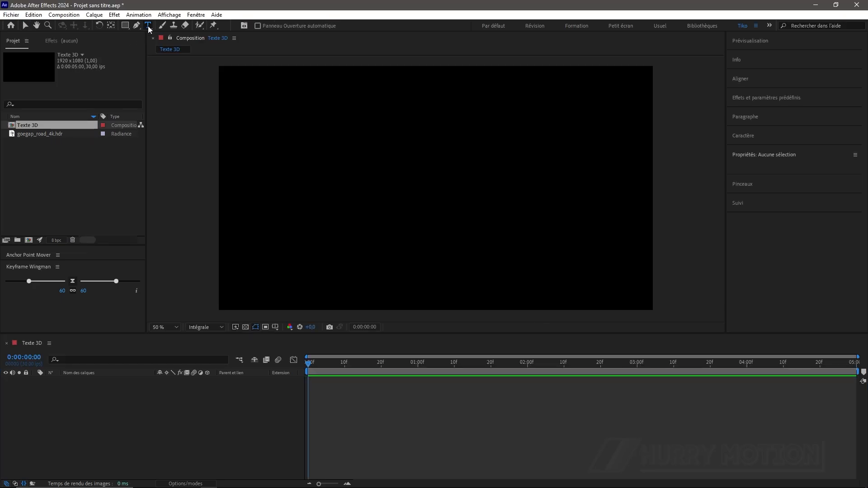
{"action": "left_click", "coordinate": [264, 172]}
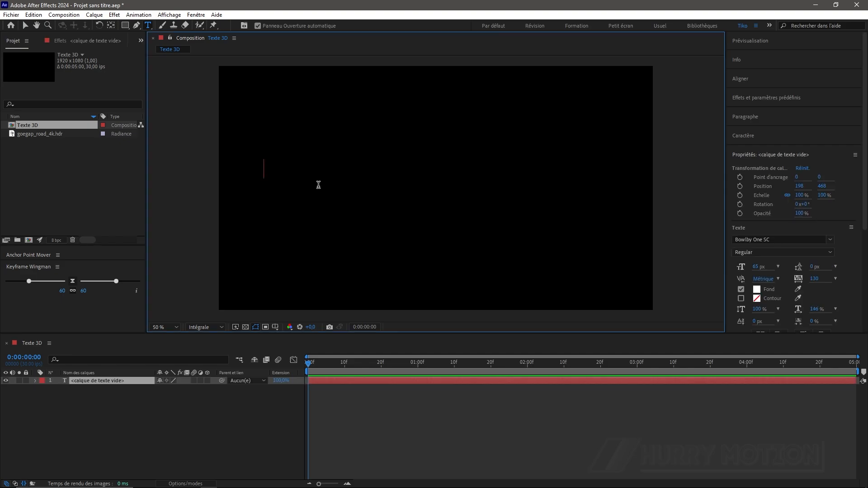
{"action": "type", "text": "TEXTE-3D"}
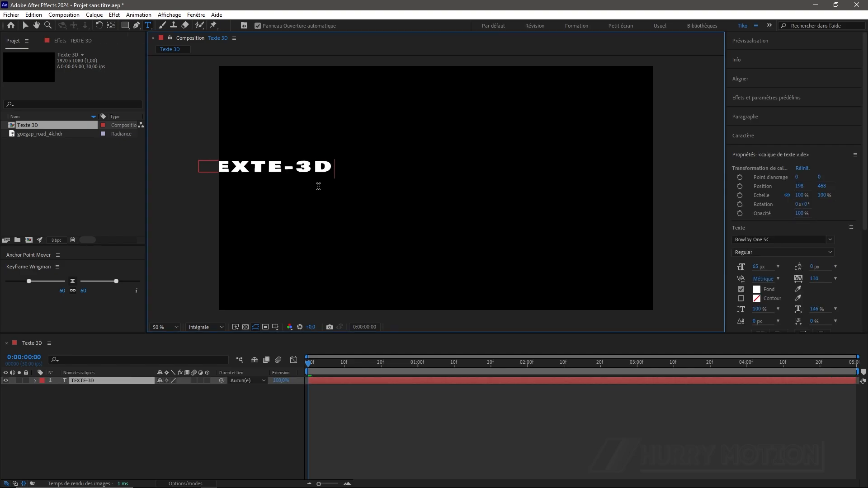
{"action": "type", "text": "-HURRYMOTION-DESIGN GRAPHIQUE"}
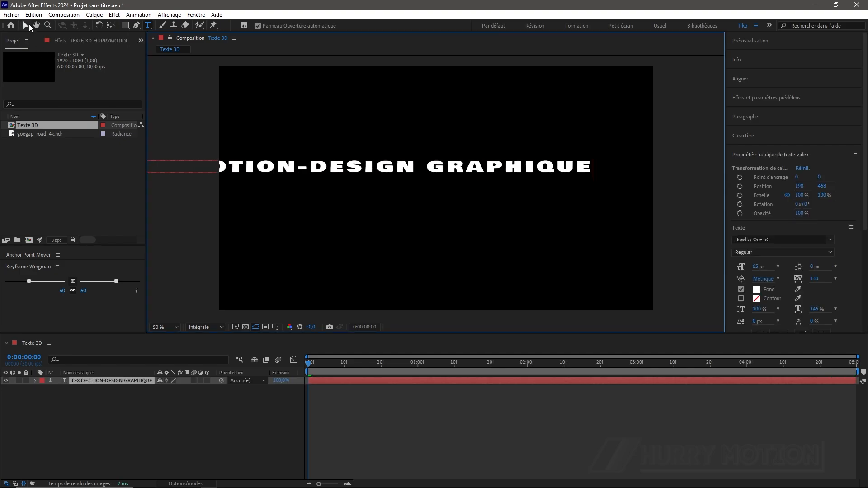
Center the text layer's anchor point and align the layer horizontally and vertically to the center of the composition.
{"action": "left_click", "coordinate": [111, 25]}
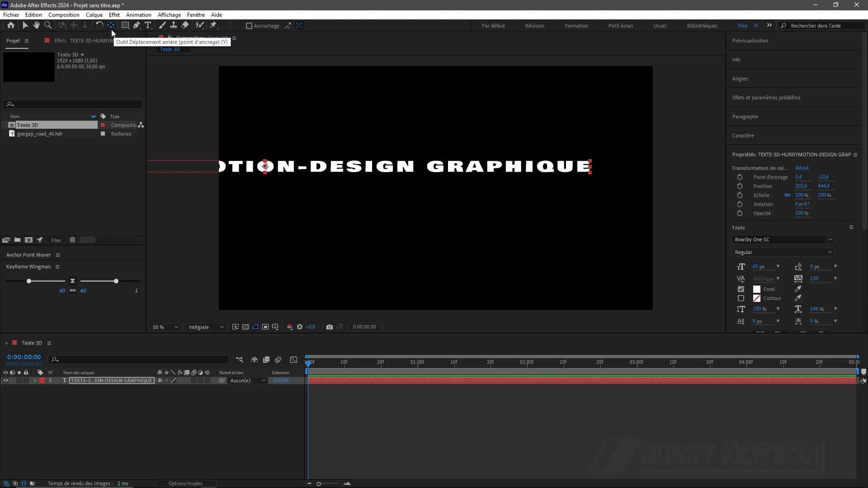
{"action": "left_click", "coordinate": [749, 82]}
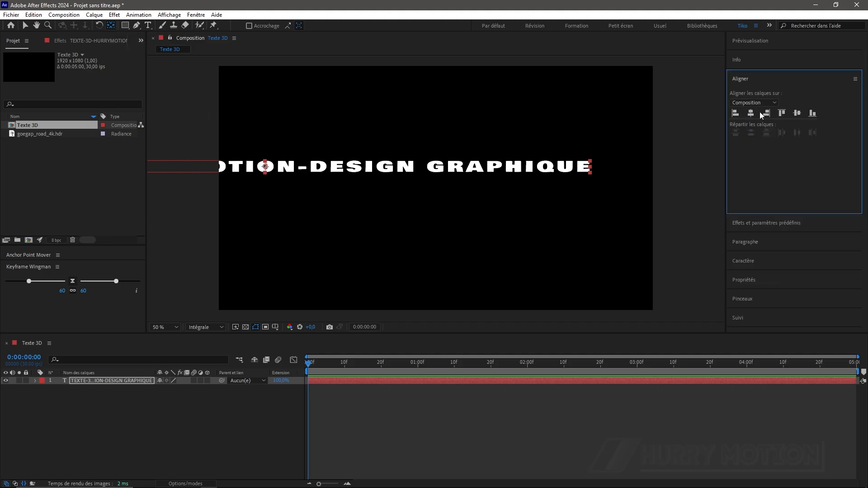
{"action": "left_click", "coordinate": [752, 113]}
{"action": "left_click", "coordinate": [797, 113]}
{"action": "key", "text": "v"}
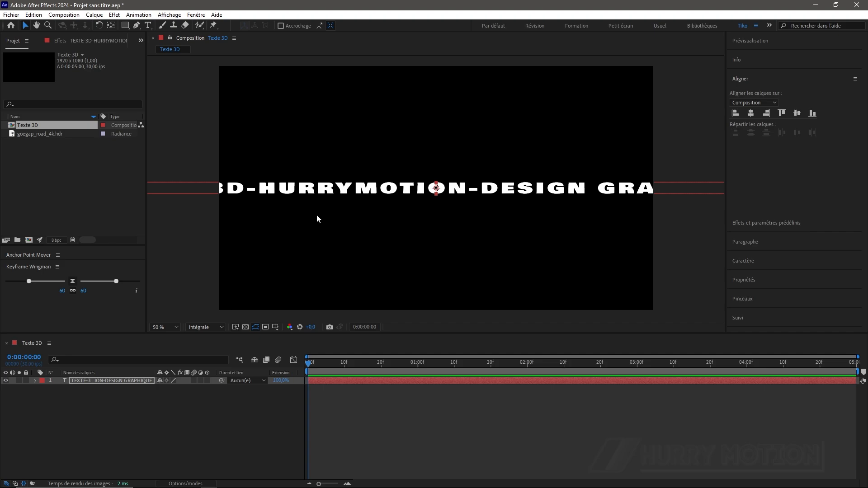
Turn the text layer into a 3D layer.
{"action": "scroll", "coordinate": [442, 193], "scroll_direction": "up", "scroll_amount": 1}
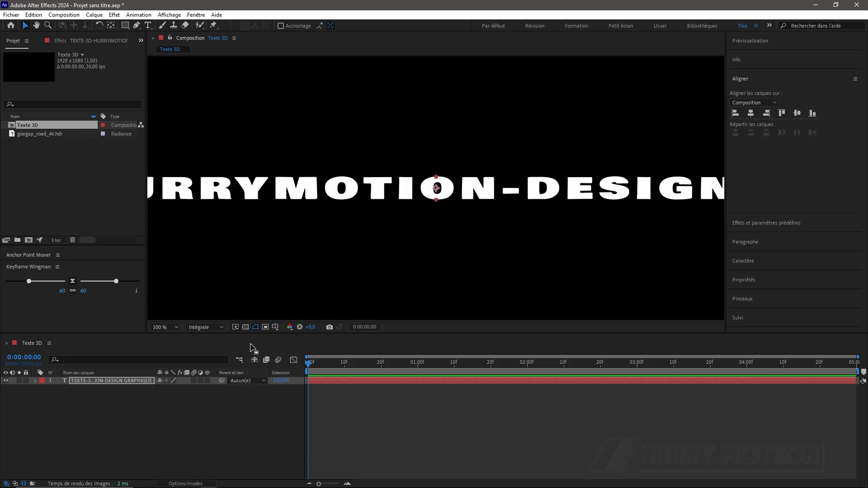
{"action": "left_click", "coordinate": [207, 381]}
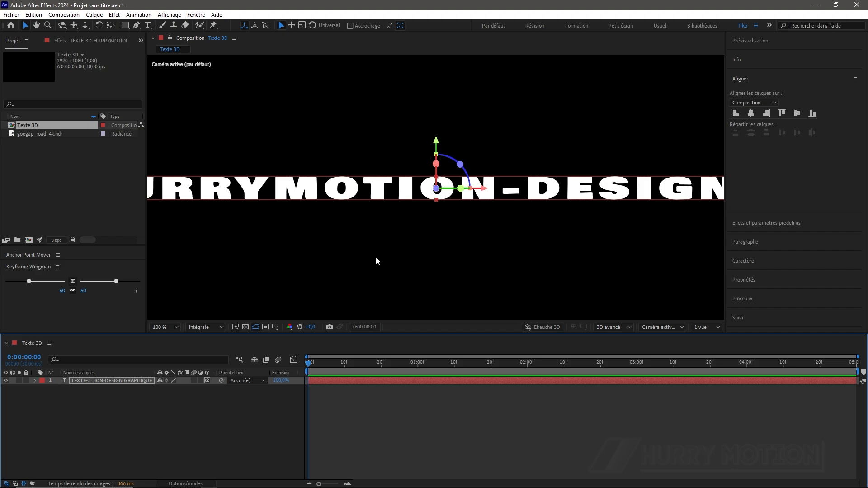
Try rotating the text layer 45° around its Y axis and reset the Y rotation to 0°.
{"action": "key", "text": "r"}
{"action": "left_click", "coordinate": [168, 403]}
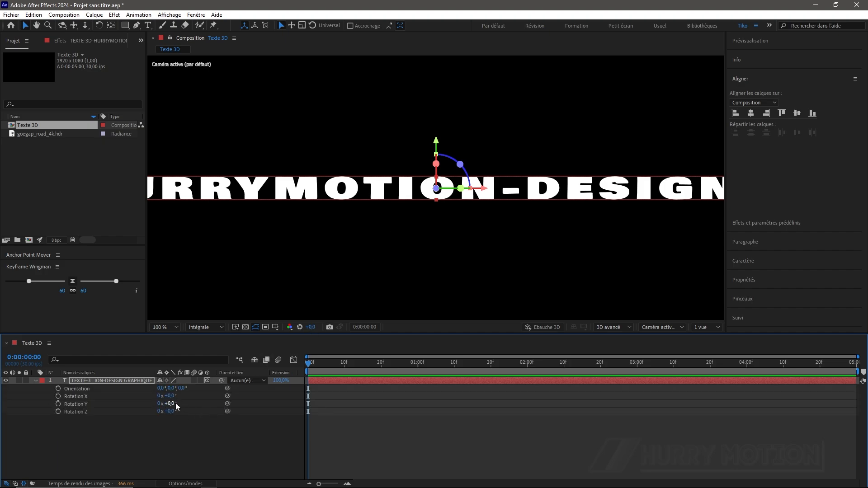
{"action": "type", "text": "45"}
{"action": "key", "text": "Return"}
{"action": "left_click_drag", "start_coordinate": [193, 401], "coordinate": [170, 406]}
{"action": "left_click", "coordinate": [171, 404]}
{"action": "type", "text": "0"}
{"action": "key", "text": "Return"}
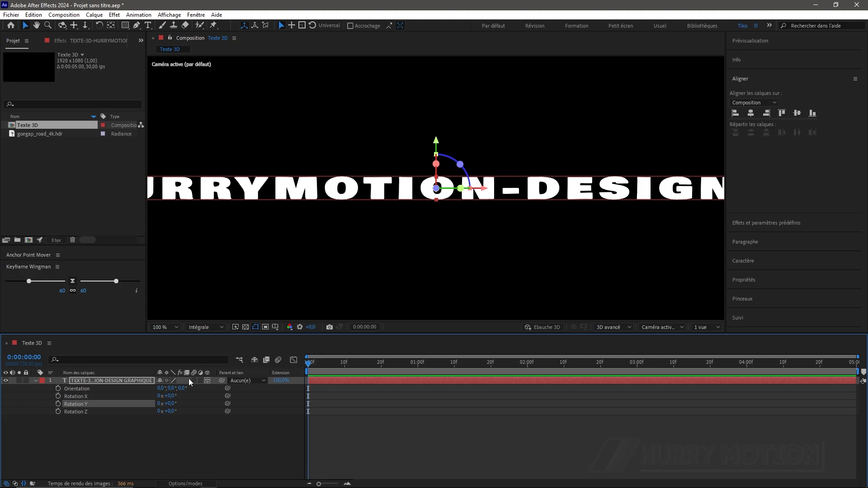
Set the composition's 3D rendering engine to 3D avancé and accept its renderer options.
{"action": "key", "text": "ctrl+k"}
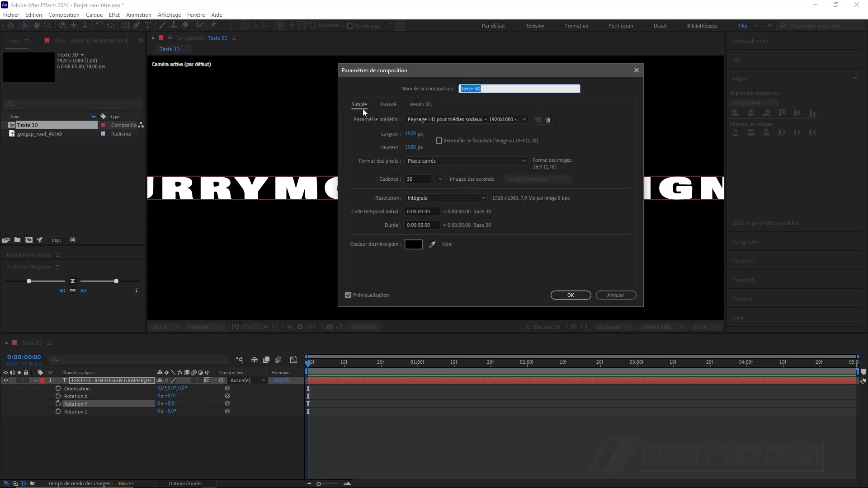
{"action": "left_click", "coordinate": [417, 106]}
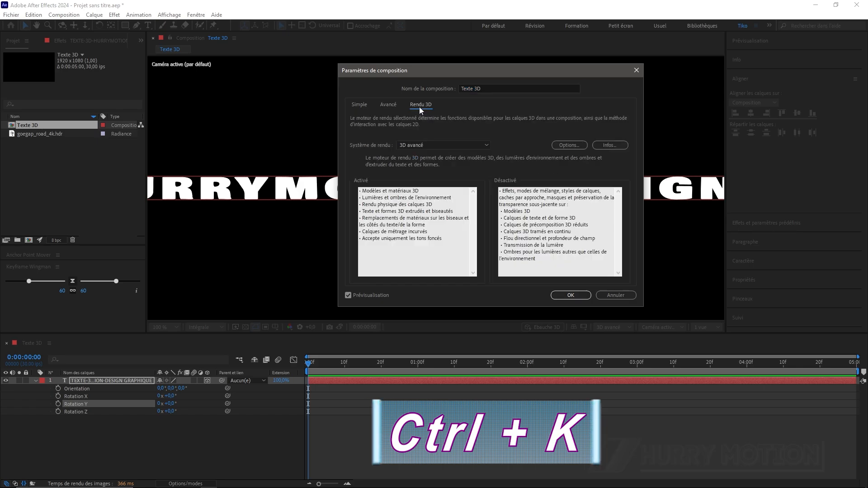
{"action": "left_click", "coordinate": [414, 148]}
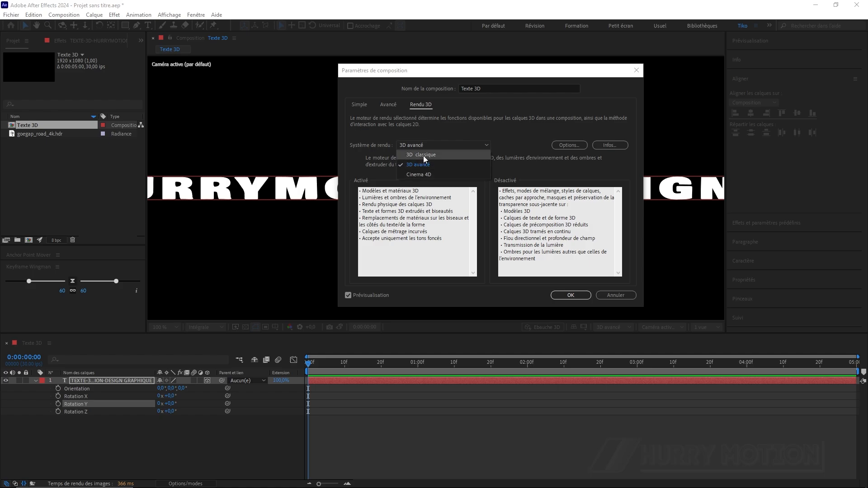
{"action": "left_click", "coordinate": [423, 156]}
{"action": "left_click", "coordinate": [427, 148]}
{"action": "left_click", "coordinate": [422, 165]}
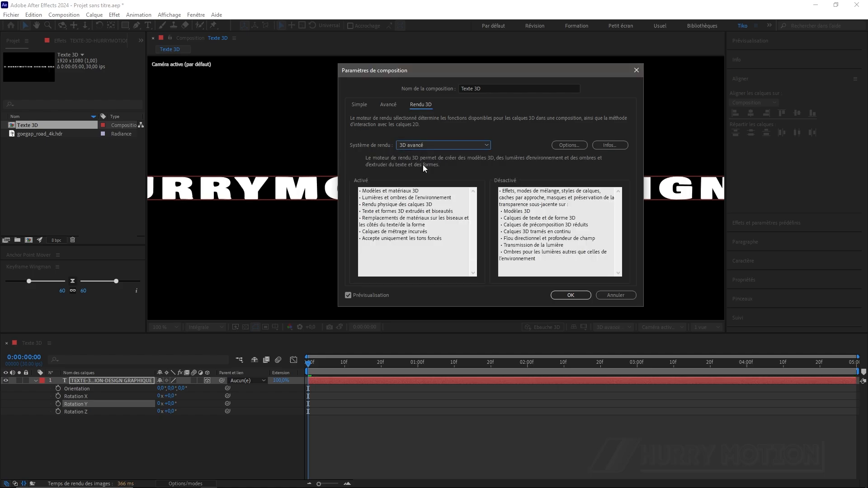
{"action": "left_click", "coordinate": [570, 145]}
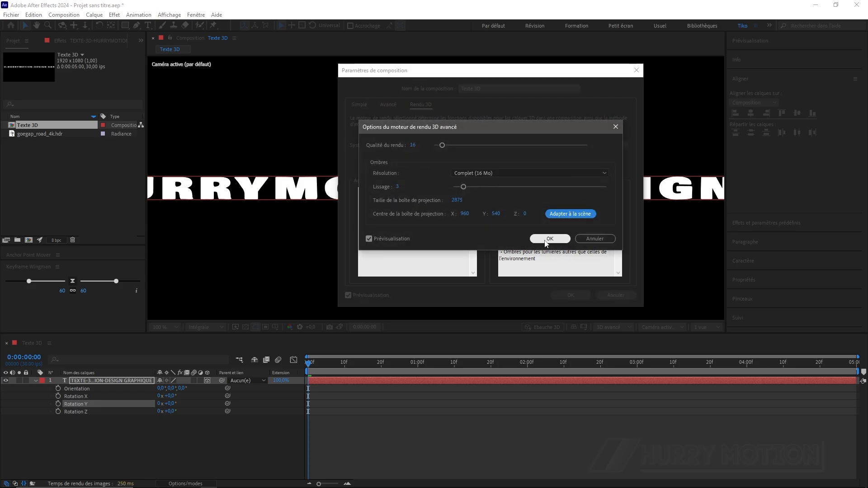
{"action": "left_click", "coordinate": [548, 239]}
{"action": "left_click", "coordinate": [562, 296]}
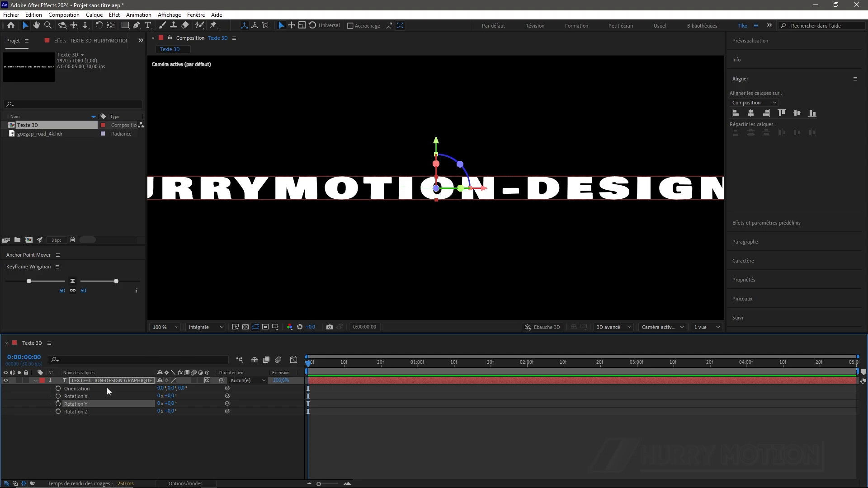
Set the text layer's extrusion depth to 95 in its geometry options.
{"action": "left_click", "coordinate": [35, 381]}
{"action": "left_click", "coordinate": [36, 381]}
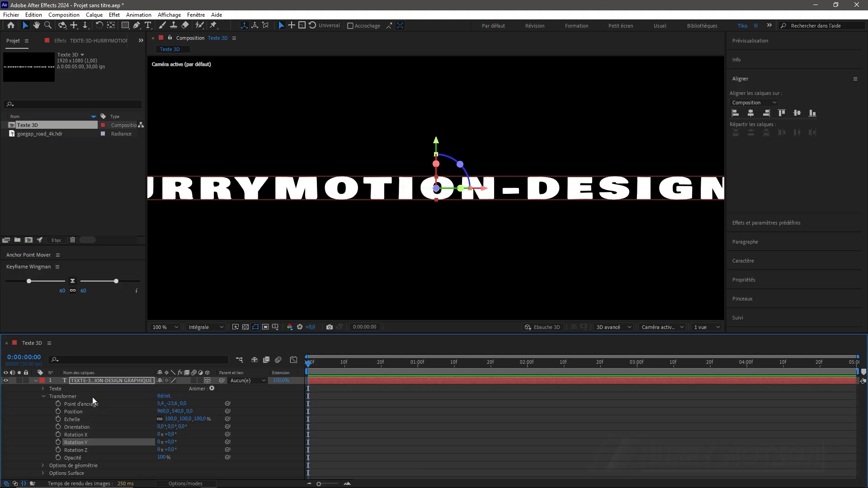
{"action": "left_click", "coordinate": [43, 395]}
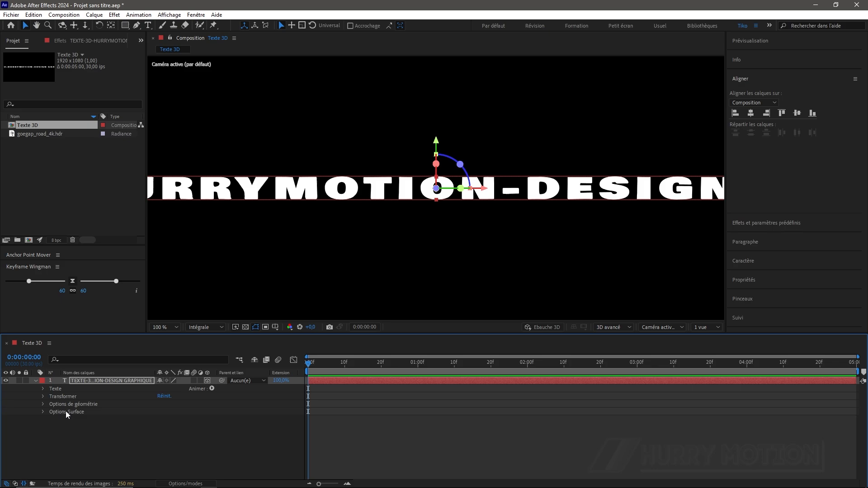
{"action": "left_click", "coordinate": [42, 412]}
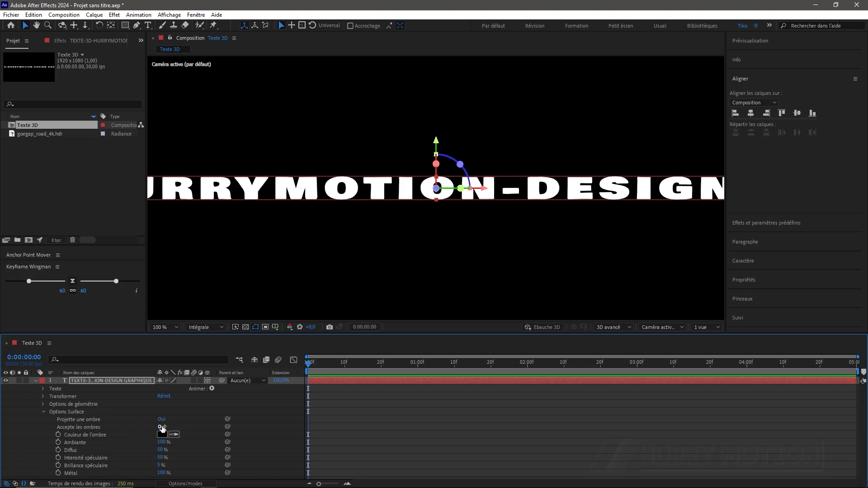
{"action": "left_click", "coordinate": [43, 412]}
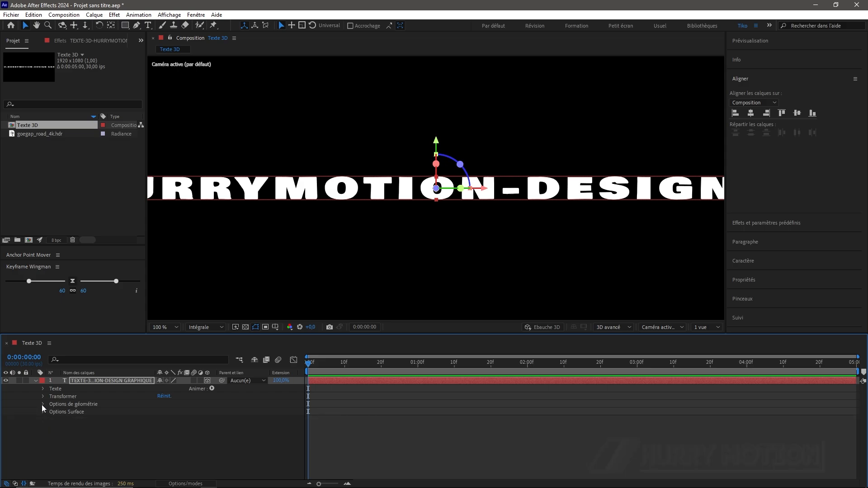
{"action": "left_click", "coordinate": [43, 405]}
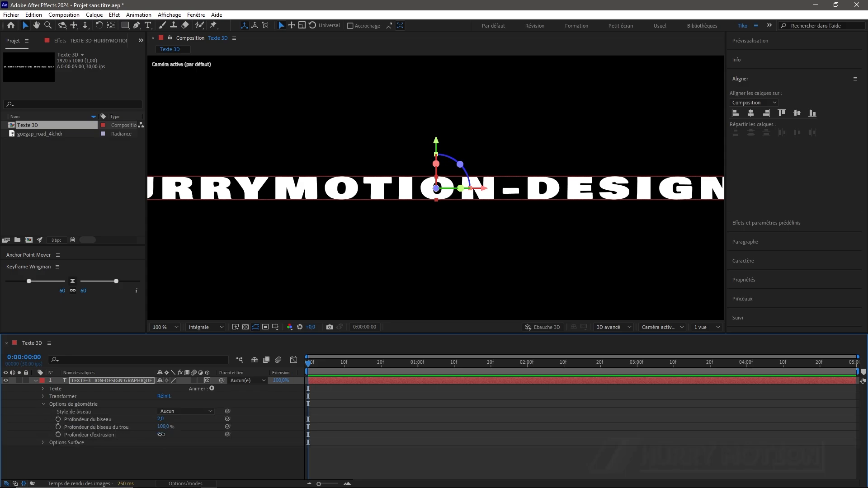
{"action": "left_click_drag", "start_coordinate": [162, 435], "coordinate": [203, 433]}
{"action": "key", "text": "period"}
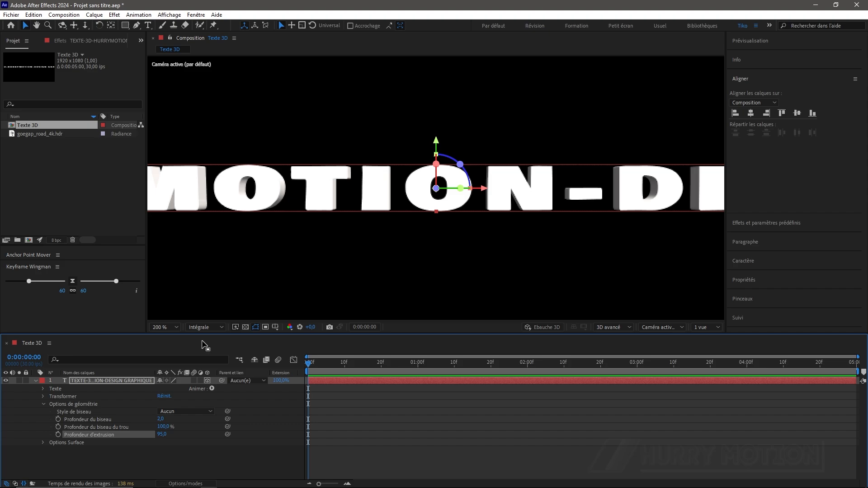
Try the Angulaire and Concave bevel styles on the extruded text.
{"action": "left_click", "coordinate": [195, 411]}
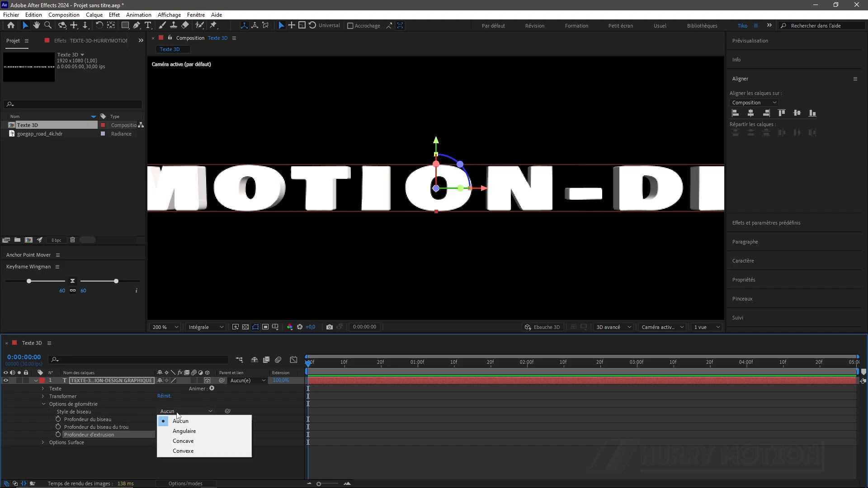
{"action": "left_click", "coordinate": [200, 431]}
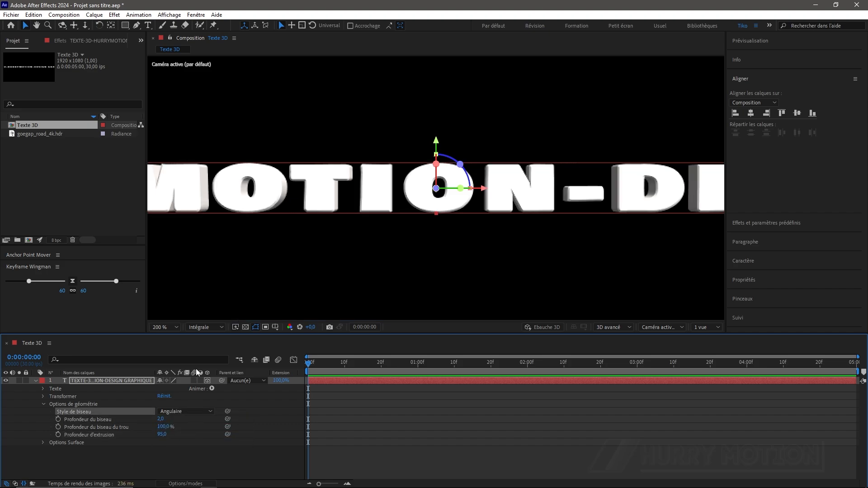
{"action": "left_click", "coordinate": [190, 412]}
{"action": "left_click", "coordinate": [188, 439]}
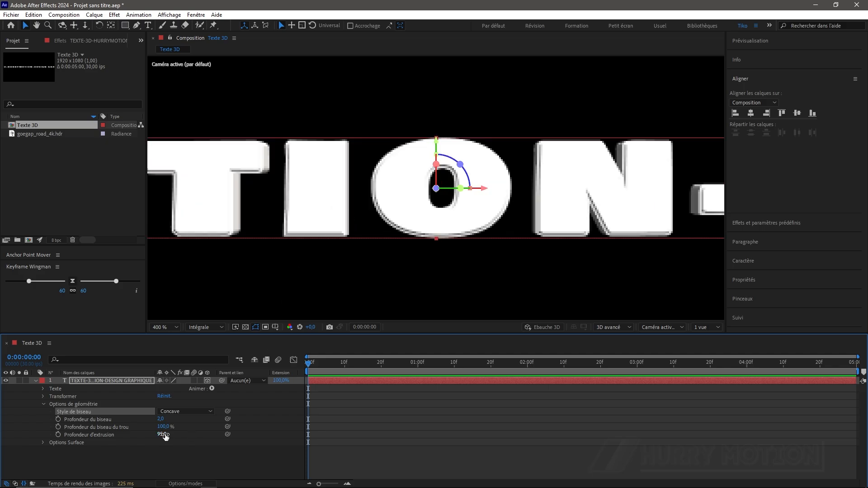
Set the text's extrusion depth to 143 and give it a Convexe bevel with a depth of 0.6.
{"action": "left_click_drag", "start_coordinate": [162, 435], "coordinate": [167, 429]}
{"action": "left_click", "coordinate": [176, 413]}
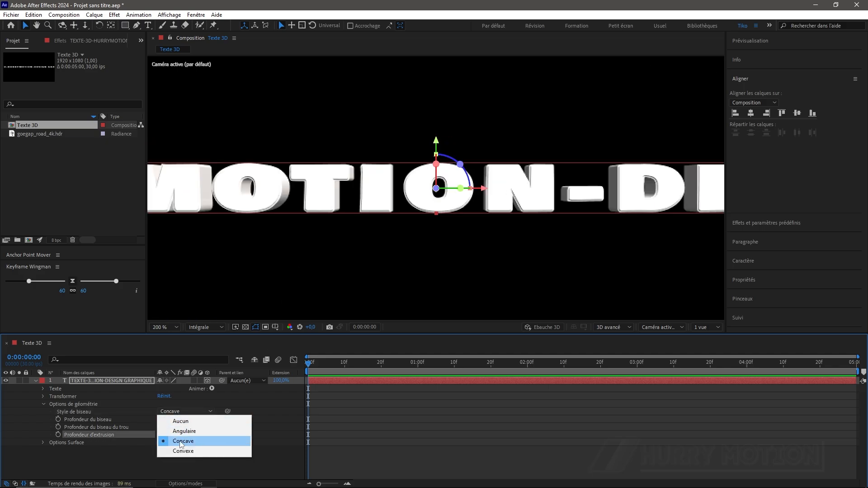
{"action": "left_click", "coordinate": [185, 449]}
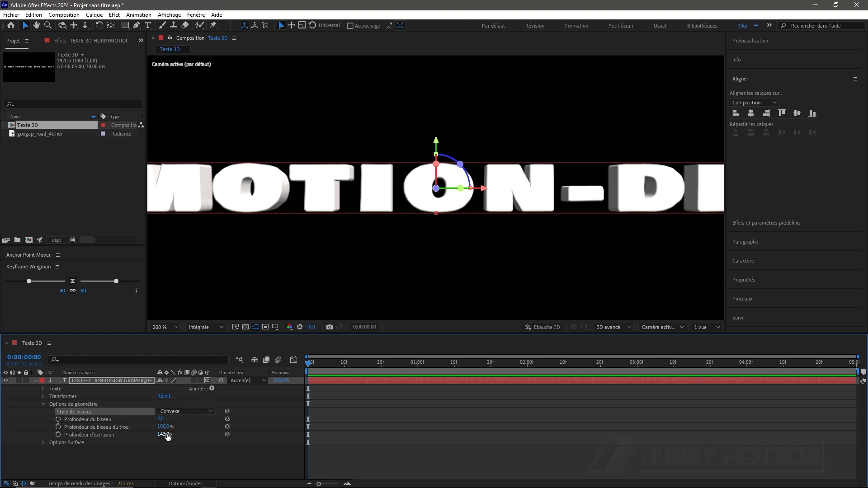
{"action": "left_click_drag", "start_coordinate": [161, 420], "coordinate": [164, 438]}
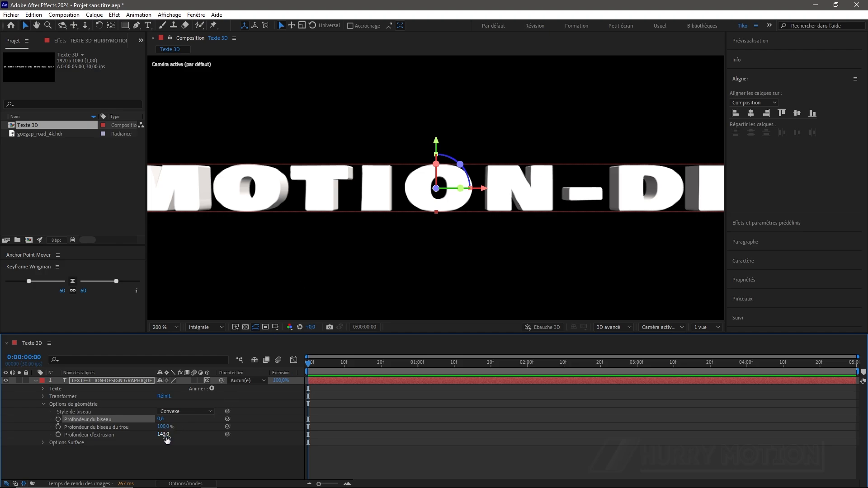
Stretch the text's vertical character scale to 285%.
{"action": "left_click", "coordinate": [746, 262]}
{"action": "left_click", "coordinate": [799, 199]}
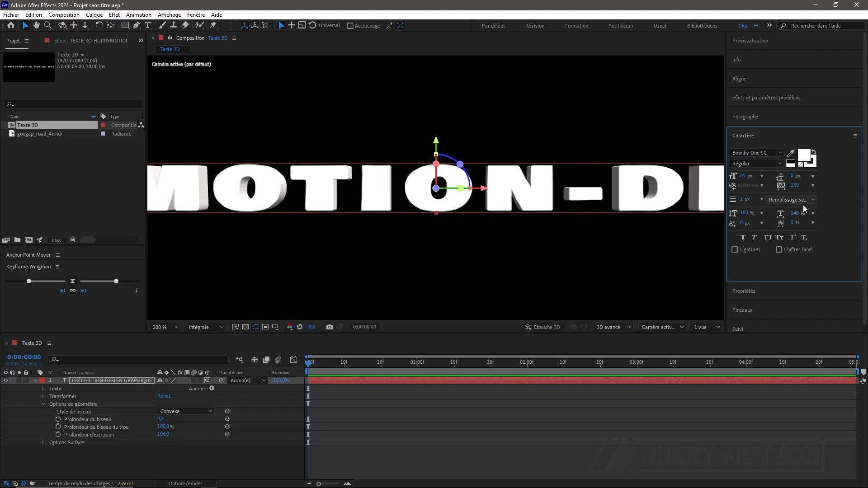
{"action": "left_click_drag", "start_coordinate": [745, 216], "coordinate": [797, 208]}
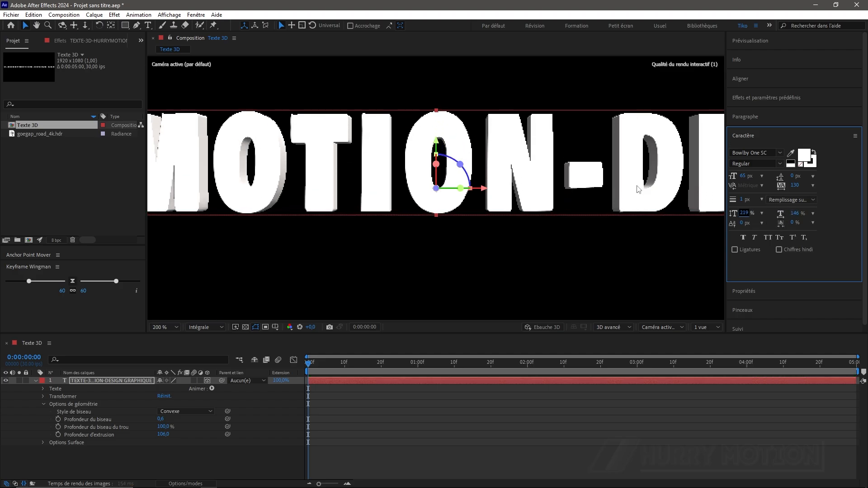
{"action": "scroll", "coordinate": [473, 151], "scroll_direction": "down", "scroll_amount": 3}
{"action": "scroll", "coordinate": [473, 151], "scroll_direction": "up", "scroll_amount": 1}
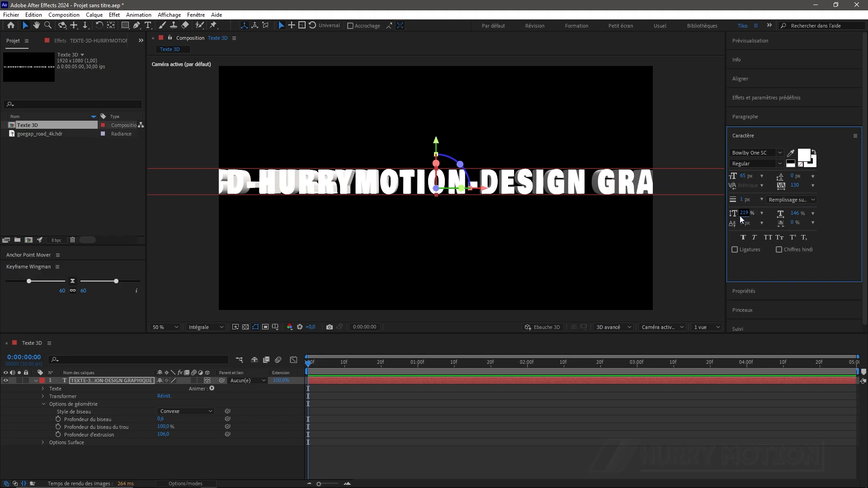
{"action": "left_click_drag", "start_coordinate": [749, 214], "coordinate": [773, 212]}
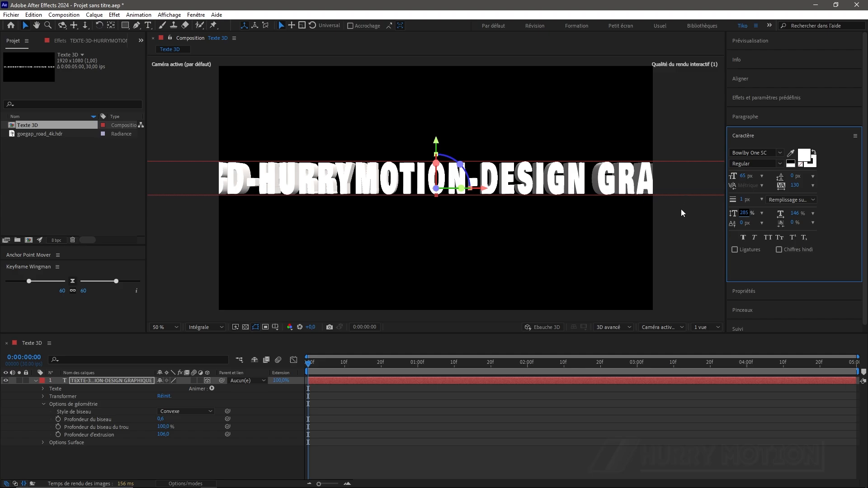
Draw an open three-point curved mask on the text layer with the Pen tool, arching above the text and sloping down to the right.
{"action": "left_click", "coordinate": [89, 389]}
{"action": "key", "text": "s"}
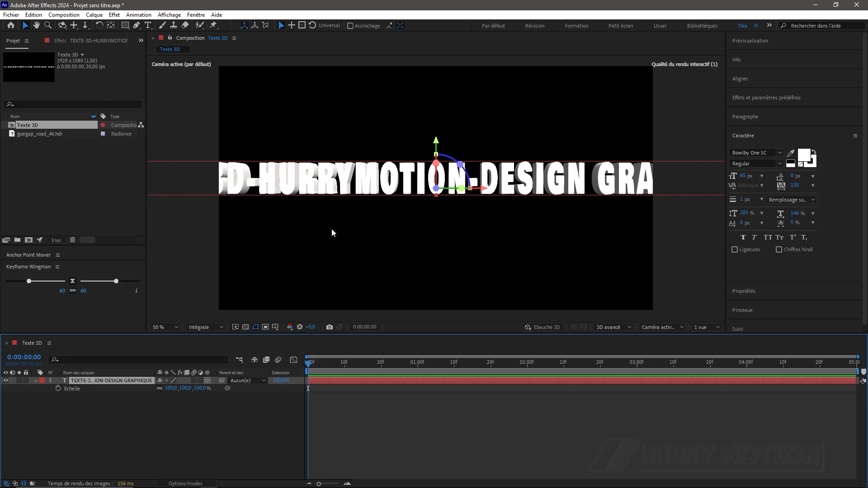
{"action": "left_click", "coordinate": [136, 27]}
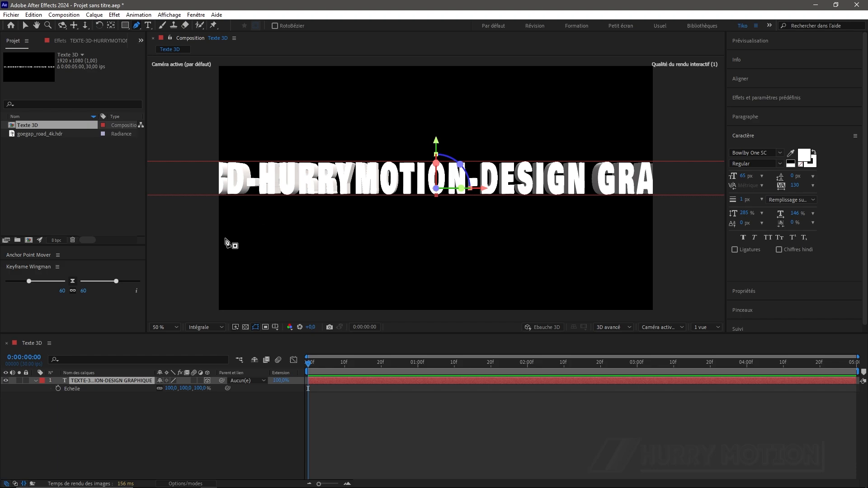
{"action": "left_click", "coordinate": [188, 261]}
{"action": "left_click_drag", "start_coordinate": [321, 135], "coordinate": [443, 139]}
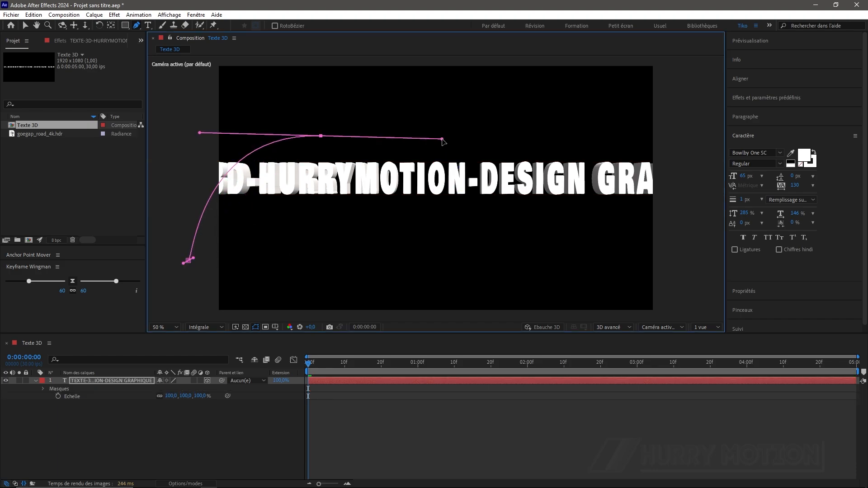
{"action": "left_click_drag", "start_coordinate": [550, 231], "coordinate": [659, 271]}
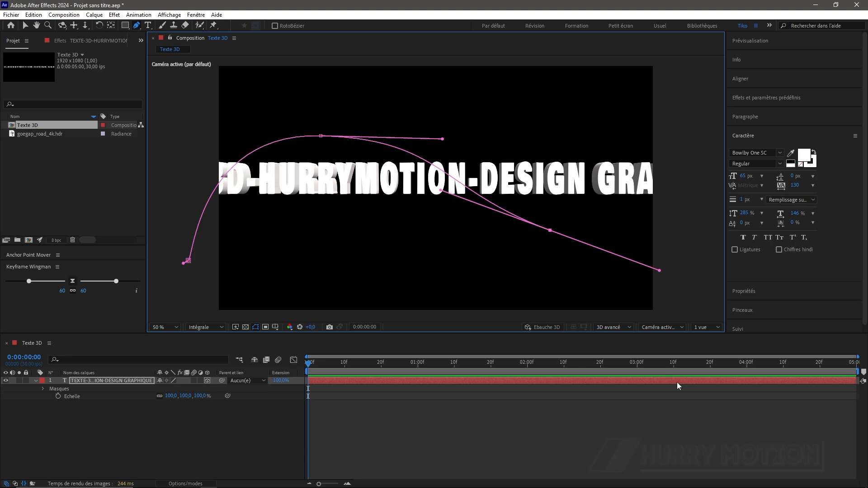
Set the text layer's path option to Masque 1 so the text follows the drawn curve.
{"action": "left_click", "coordinate": [36, 381]}
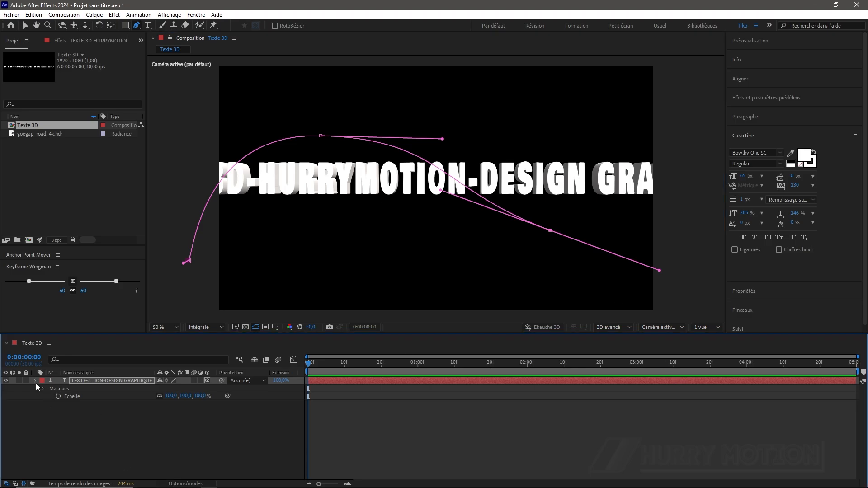
{"action": "left_click", "coordinate": [36, 381]}
{"action": "left_click", "coordinate": [43, 389]}
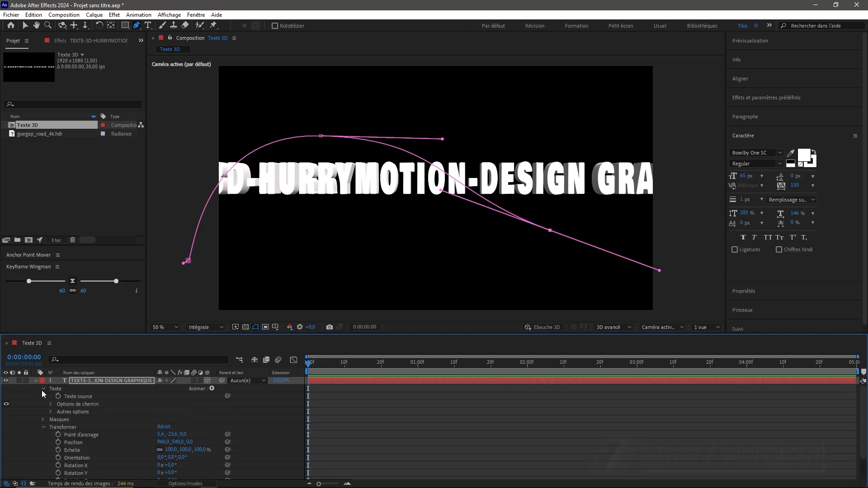
{"action": "left_click", "coordinate": [51, 405]}
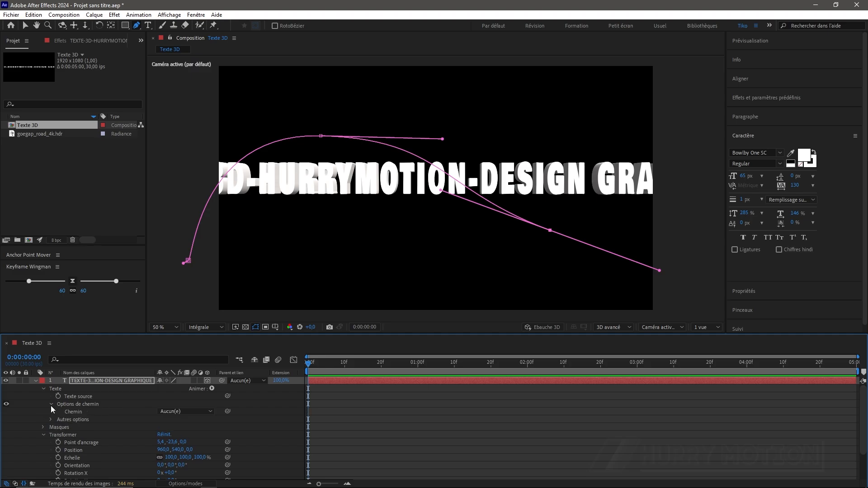
{"action": "left_click", "coordinate": [183, 413]}
{"action": "left_click", "coordinate": [182, 414]}
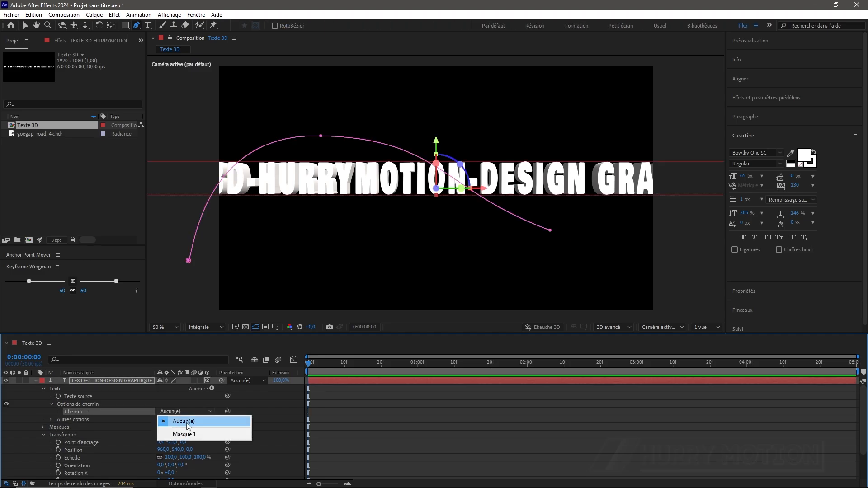
{"action": "left_click", "coordinate": [188, 434]}
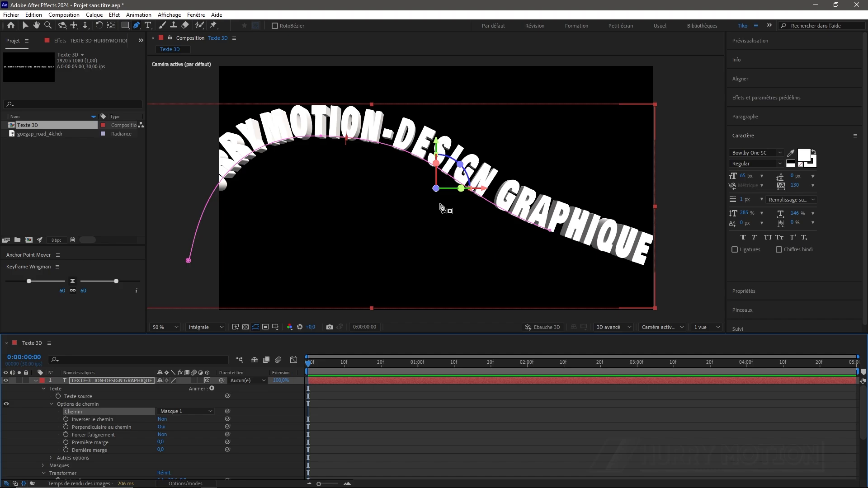
{"action": "left_click", "coordinate": [23, 26]}
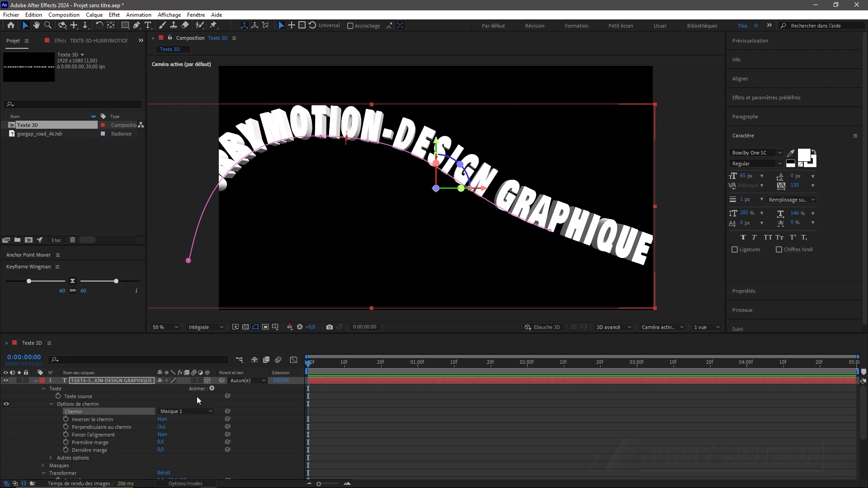
Add a Position animator to the text and set its position to -2270, 0.
{"action": "left_click", "coordinate": [211, 389]}
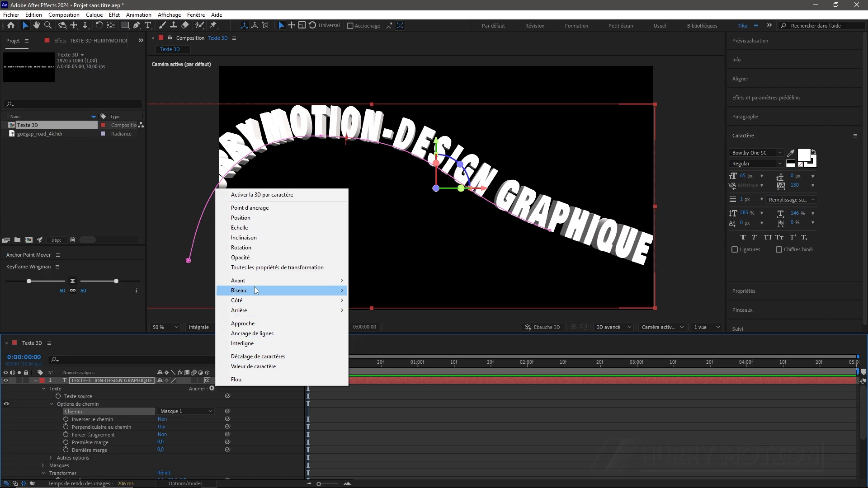
{"action": "left_click", "coordinate": [260, 219]}
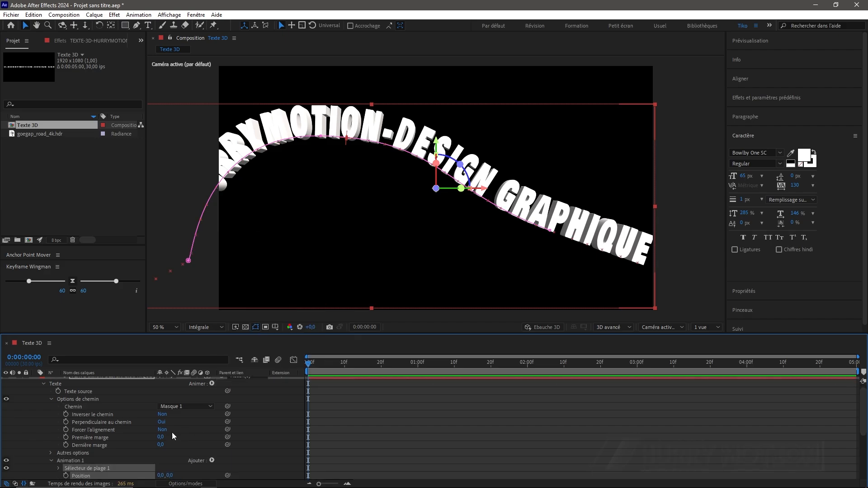
{"action": "scroll", "coordinate": [175, 436], "scroll_direction": "down", "scroll_amount": 2}
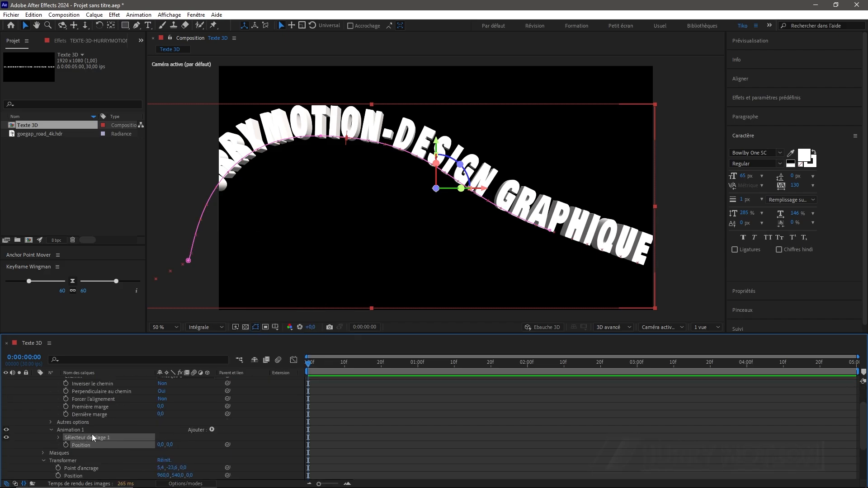
{"action": "left_click_drag", "start_coordinate": [162, 445], "coordinate": [60, 446]}
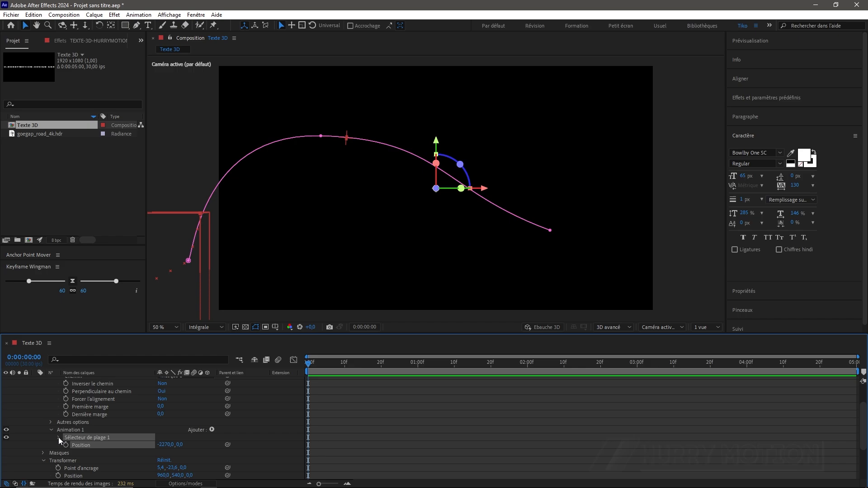
Keyframe the range selector's Début from 0% at 0:00:00:00 to 100% at 0:00:03:01.
{"action": "left_click", "coordinate": [58, 438]}
{"action": "left_click", "coordinate": [74, 445]}
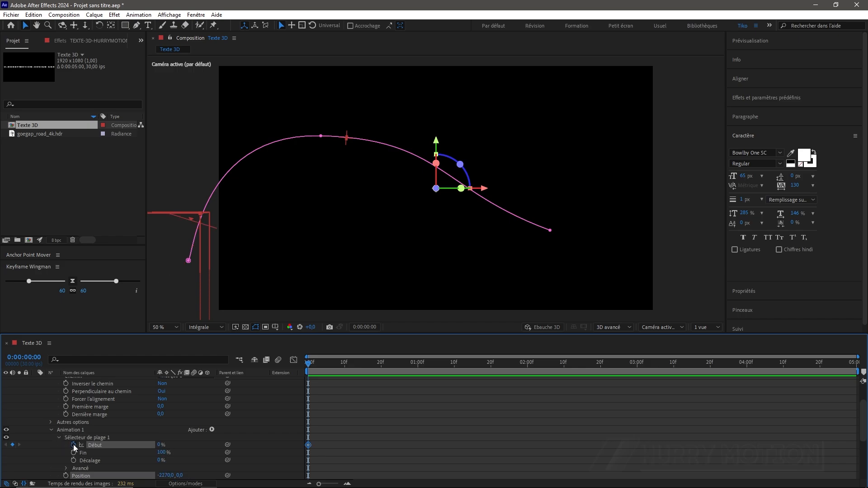
{"action": "left_click_drag", "start_coordinate": [309, 363], "coordinate": [641, 387]}
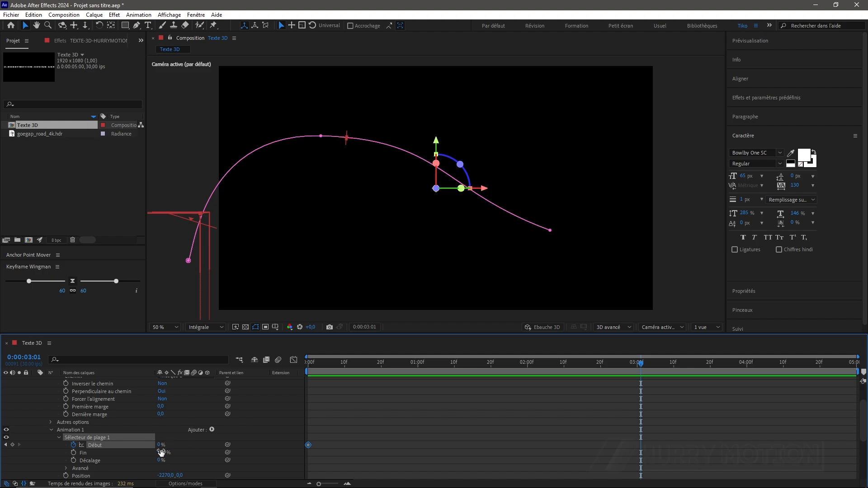
{"action": "left_click_drag", "start_coordinate": [159, 452], "coordinate": [196, 454]}
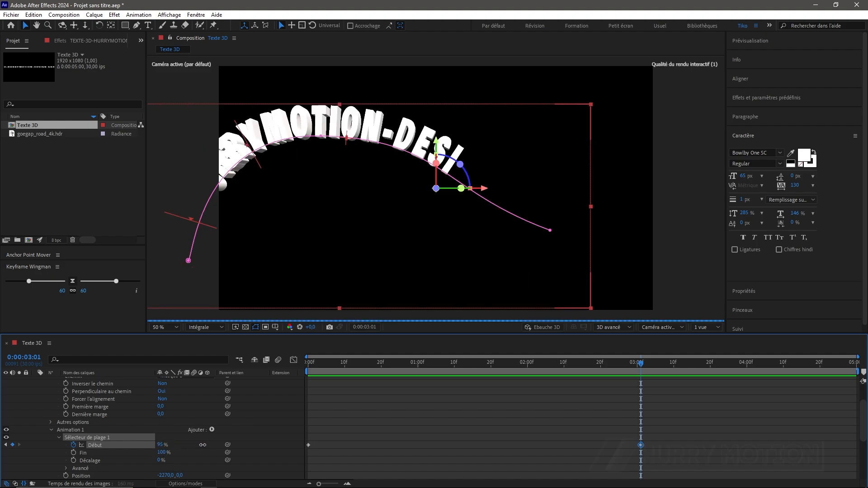
Base the range selector on Mots with the Dégradé du haut shape, and preview the animation along the timeline.
{"action": "scroll", "coordinate": [218, 439], "scroll_direction": "down", "scroll_amount": 2}
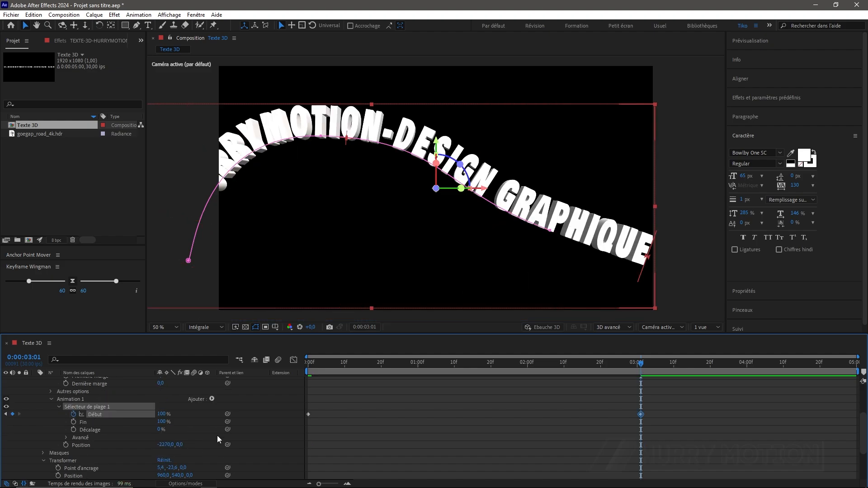
{"action": "left_click", "coordinate": [66, 437]}
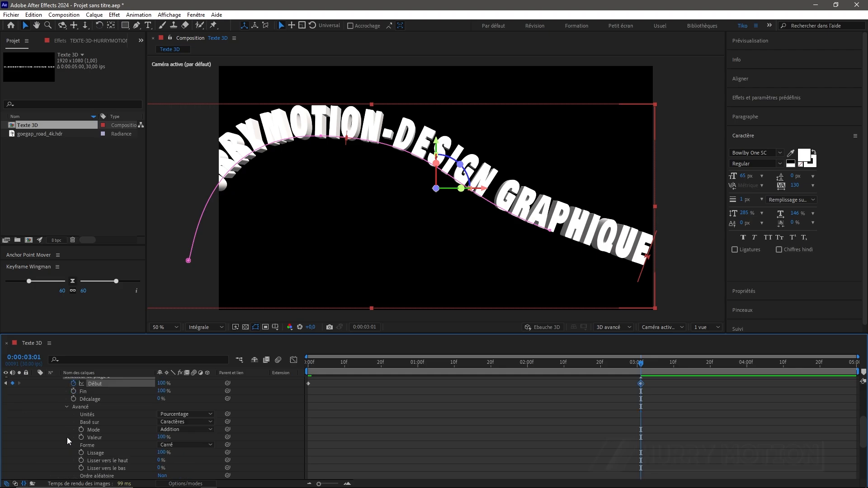
{"action": "left_click", "coordinate": [178, 423]}
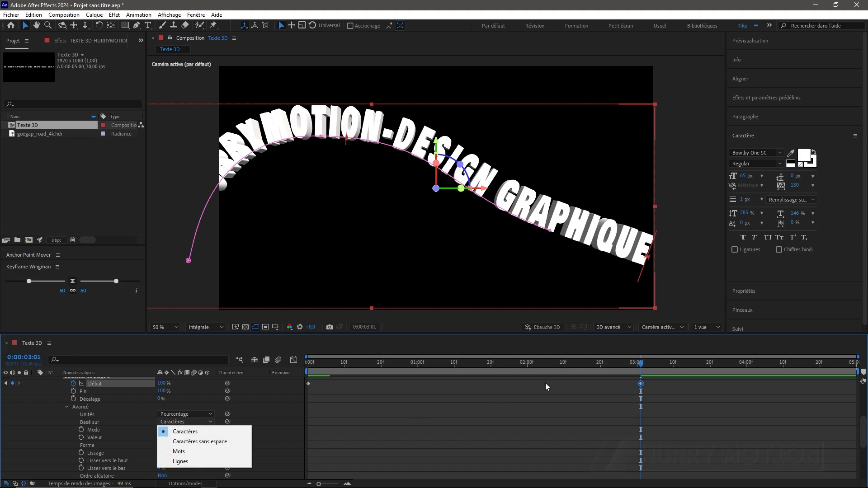
{"action": "left_click", "coordinate": [625, 363]}
{"action": "left_click_drag", "start_coordinate": [625, 363], "coordinate": [547, 366]}
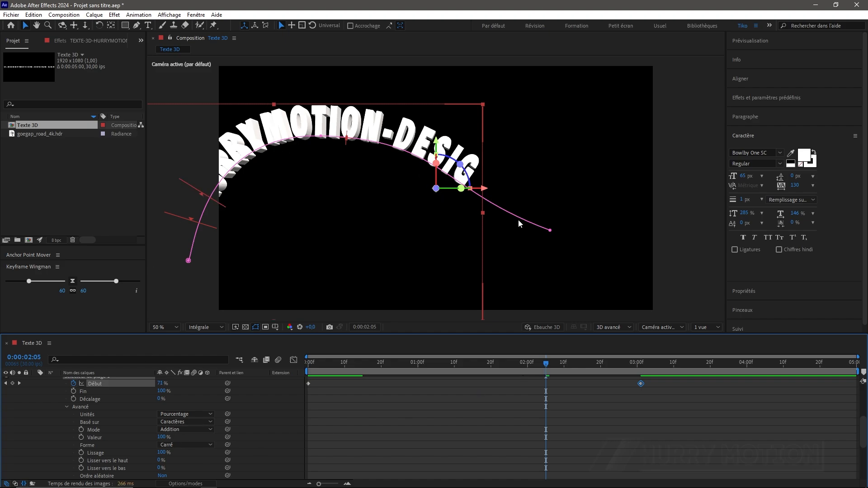
{"action": "left_click", "coordinate": [185, 422]}
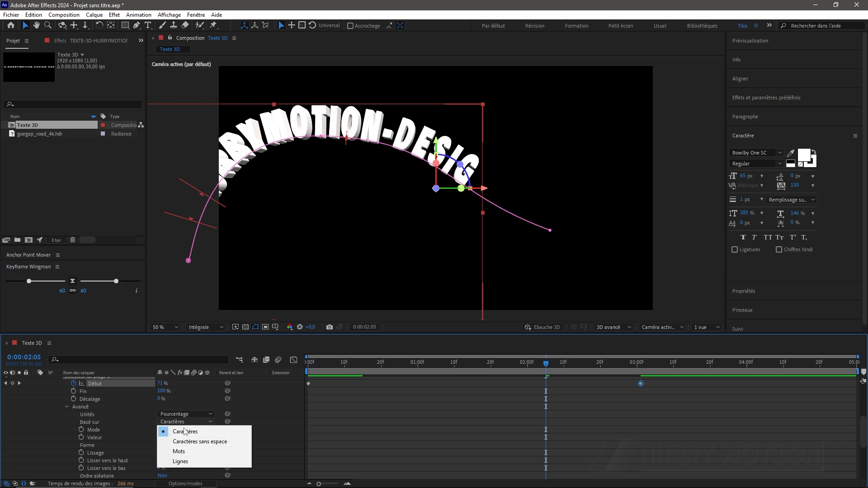
{"action": "left_click", "coordinate": [194, 451]}
{"action": "left_click_drag", "start_coordinate": [544, 366], "coordinate": [501, 392]}
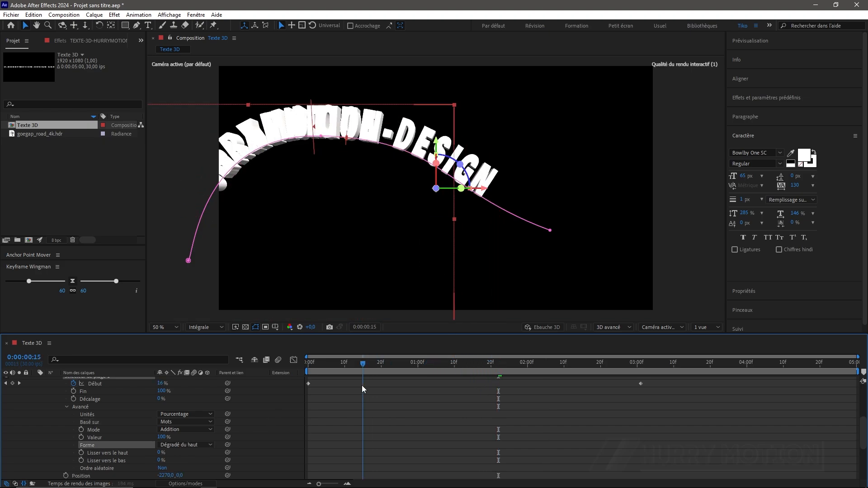
{"action": "left_click_drag", "start_coordinate": [362, 386], "coordinate": [463, 387]}
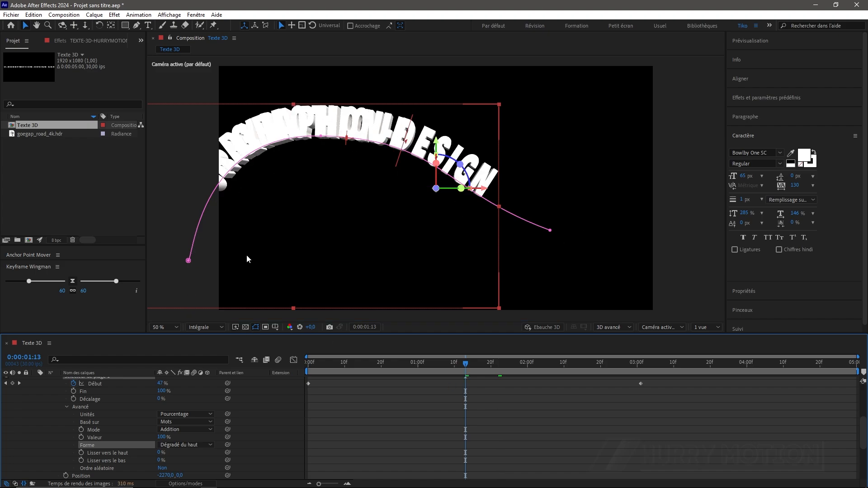
Delete the text's position animator and the curved mask Masque 1.
{"action": "scroll", "coordinate": [119, 441], "scroll_direction": "up", "scroll_amount": 3}
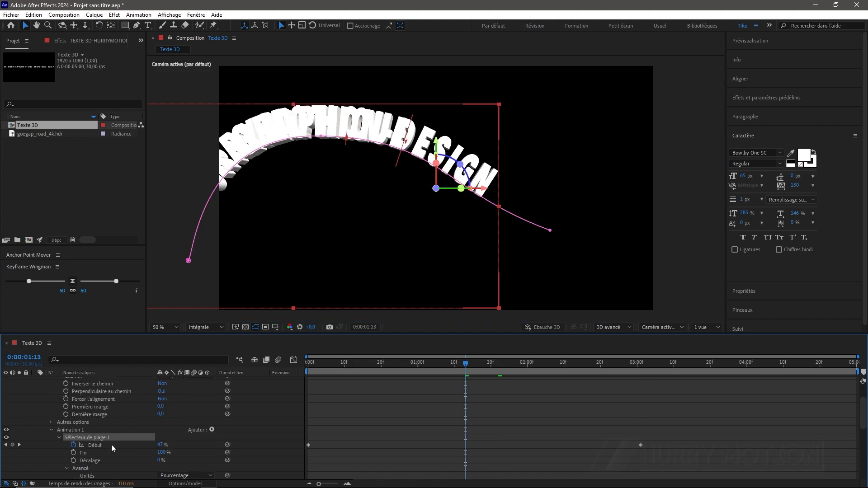
{"action": "left_click", "coordinate": [75, 431]}
{"action": "key", "text": "Delete"}
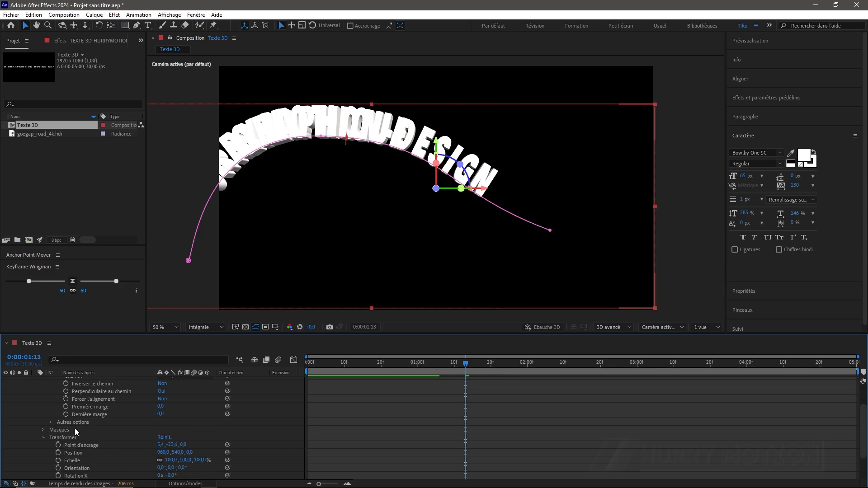
{"action": "left_click", "coordinate": [66, 431]}
{"action": "left_click", "coordinate": [43, 430]}
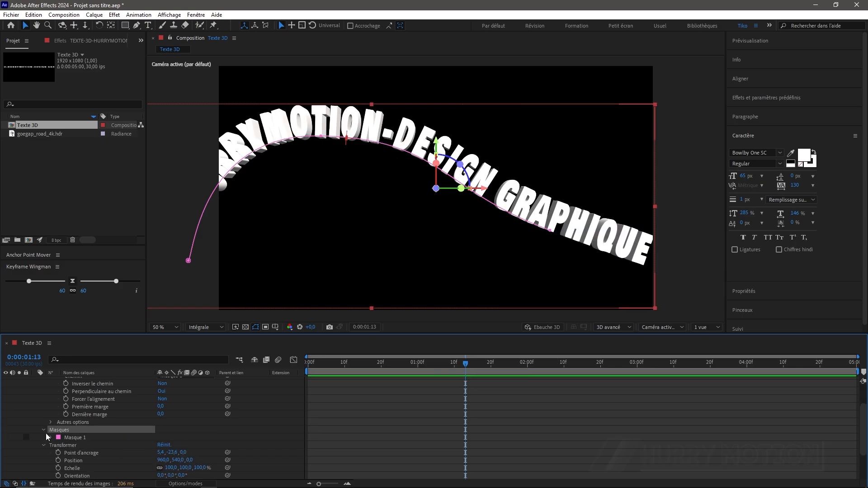
{"action": "left_click", "coordinate": [67, 437]}
{"action": "key", "text": "Delete"}
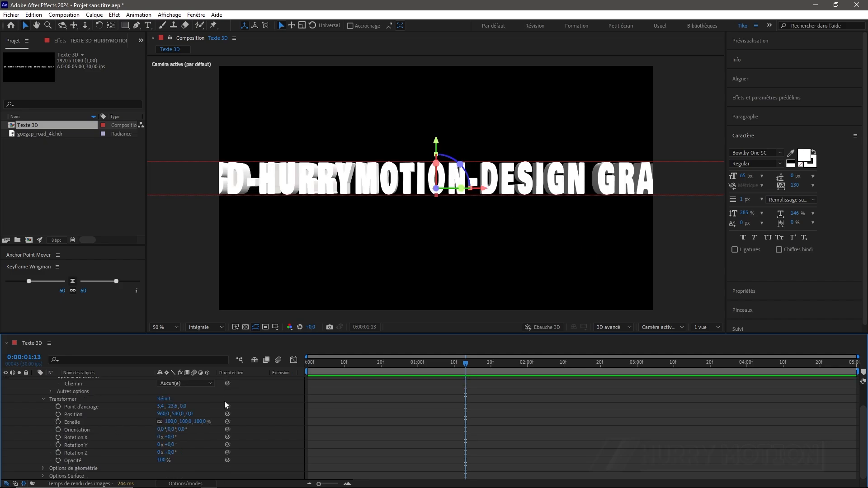
Draw a circular mask centred in the composition on the text layer and set the text's Chemin to Masque 1.
{"action": "scroll", "coordinate": [55, 414], "scroll_direction": "up", "scroll_amount": 2}
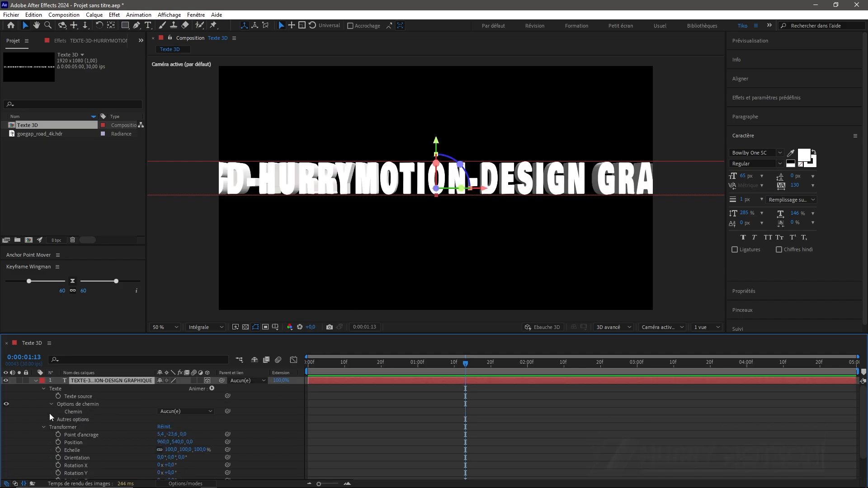
{"action": "left_click", "coordinate": [35, 381]}
{"action": "left_click", "coordinate": [126, 27]}
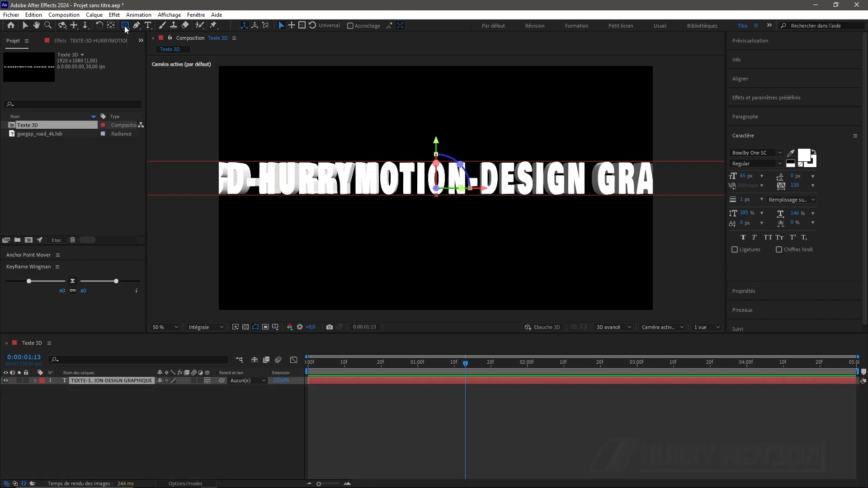
{"action": "left_click_drag", "start_coordinate": [125, 26], "coordinate": [154, 45]}
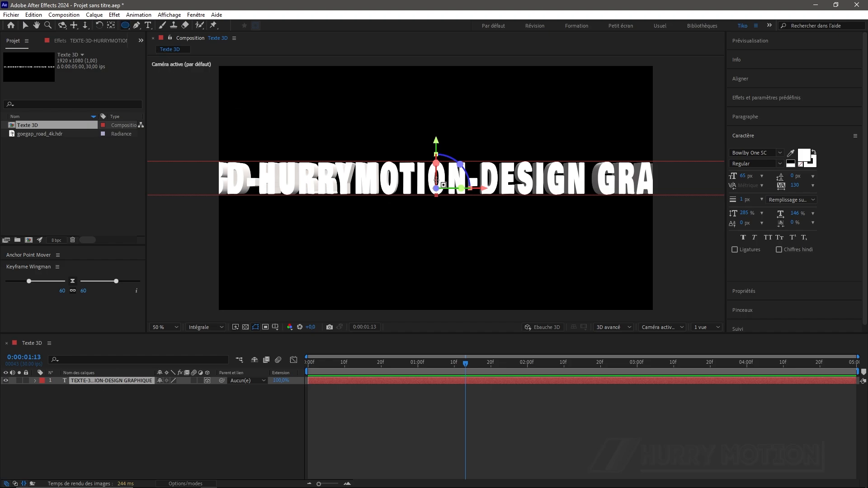
{"action": "left_click_drag", "start_coordinate": [436, 180], "coordinate": [526, 236]}
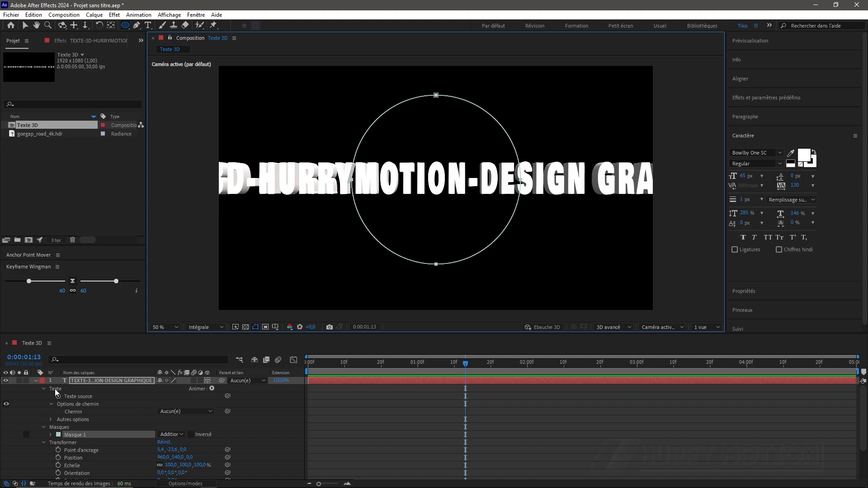
{"action": "left_click", "coordinate": [188, 412]}
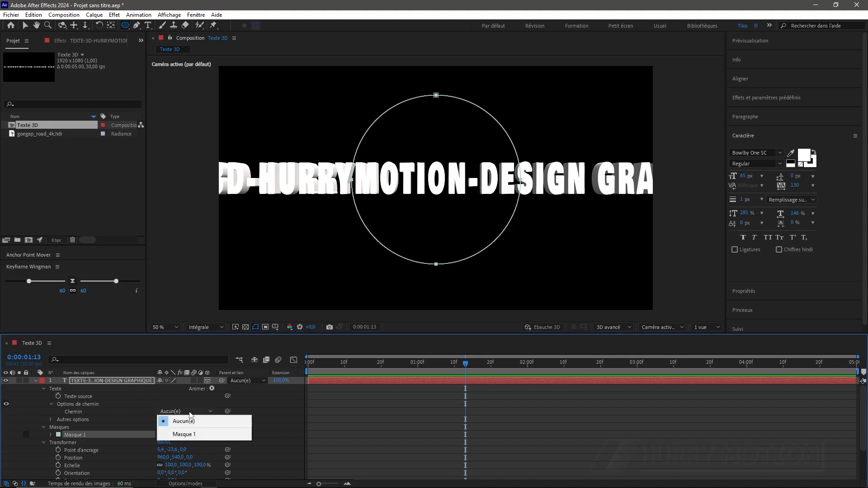
{"action": "left_click", "coordinate": [191, 434]}
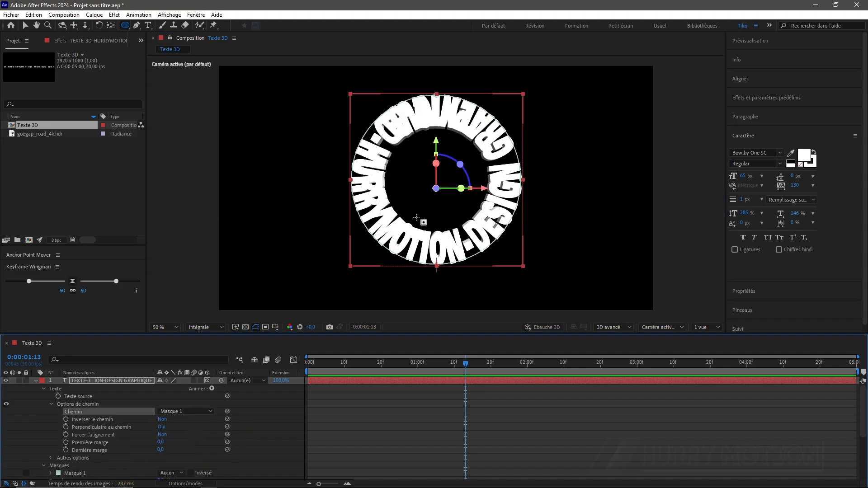
Reduce the font size of the circular text to 52 px so it fits around the mask.
{"action": "left_click", "coordinate": [148, 25]}
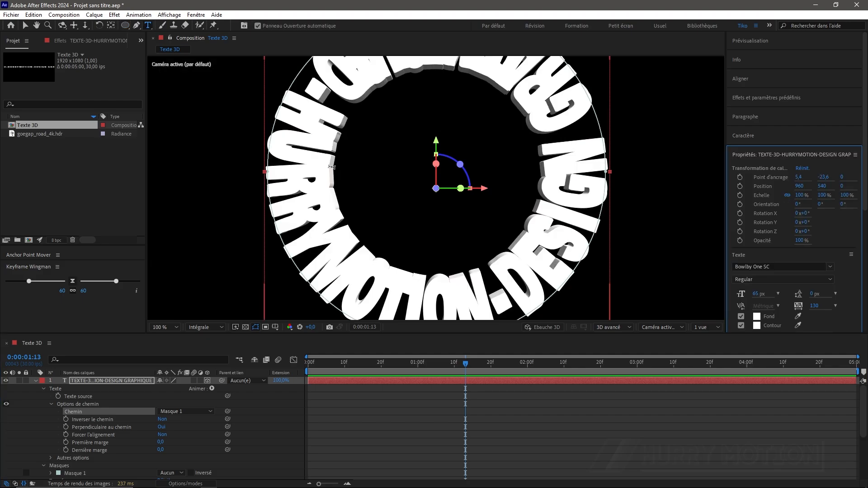
{"action": "triple_click", "coordinate": [447, 127]}
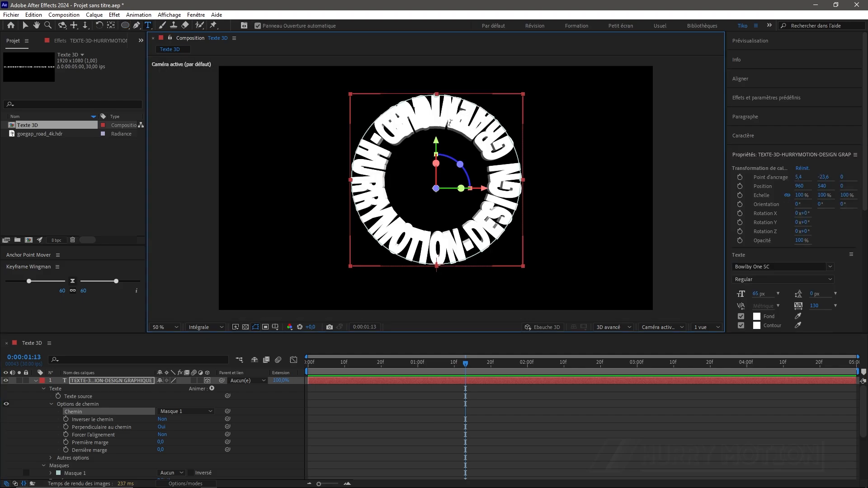
{"action": "left_click_drag", "start_coordinate": [755, 293], "coordinate": [749, 294]}
{"action": "left_click", "coordinate": [756, 294]}
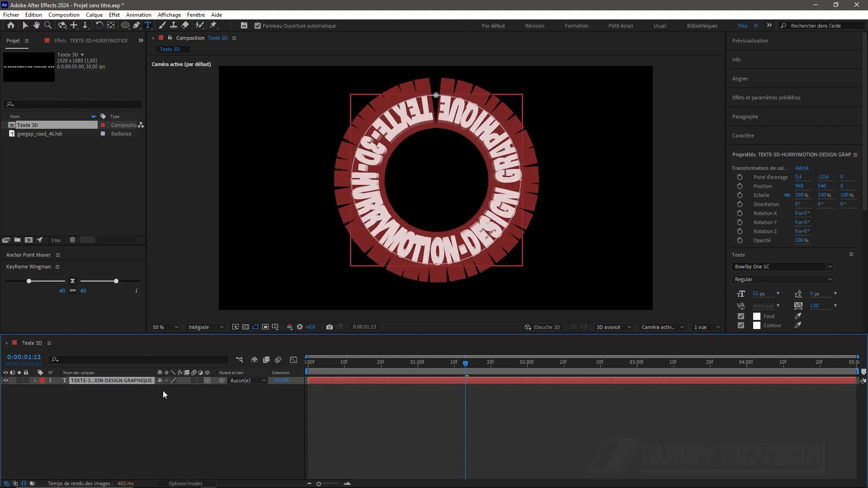
{"action": "type", "text": "r"}
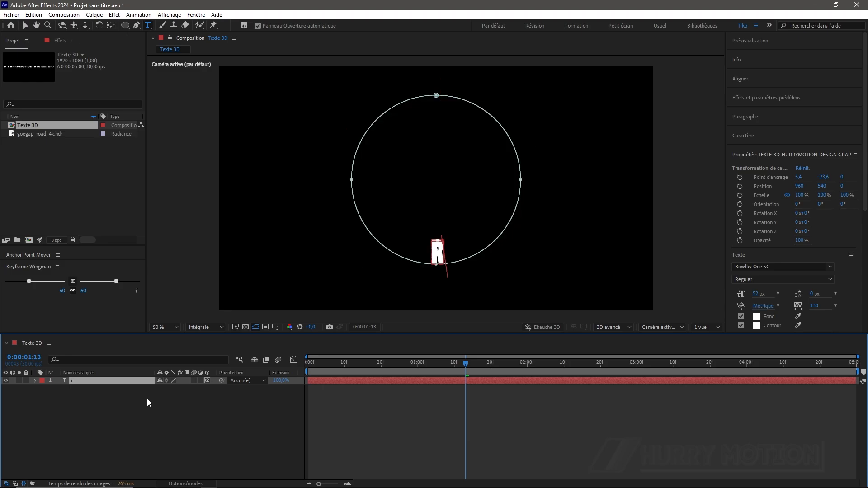
{"action": "key", "text": "ctrl+z"}
{"action": "left_click", "coordinate": [140, 388]}
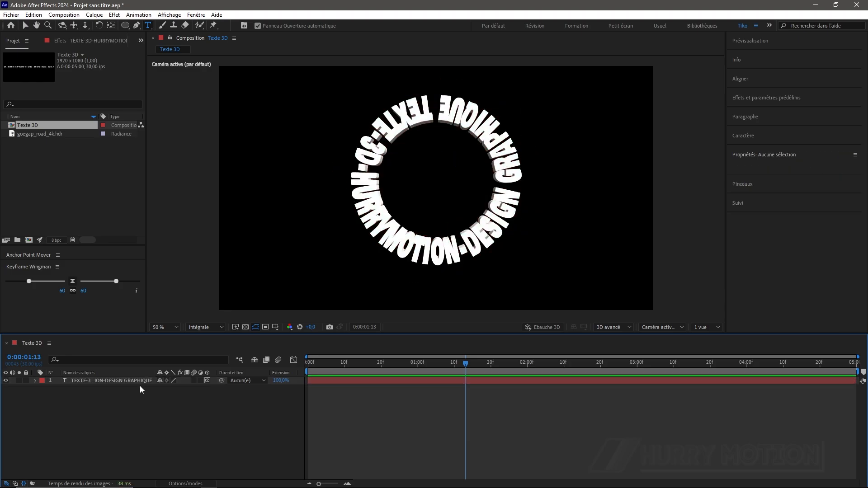
Tilt the text ring by setting the layer's Rotation X to -63°.
{"action": "left_click", "coordinate": [142, 381]}
{"action": "key", "text": "r"}
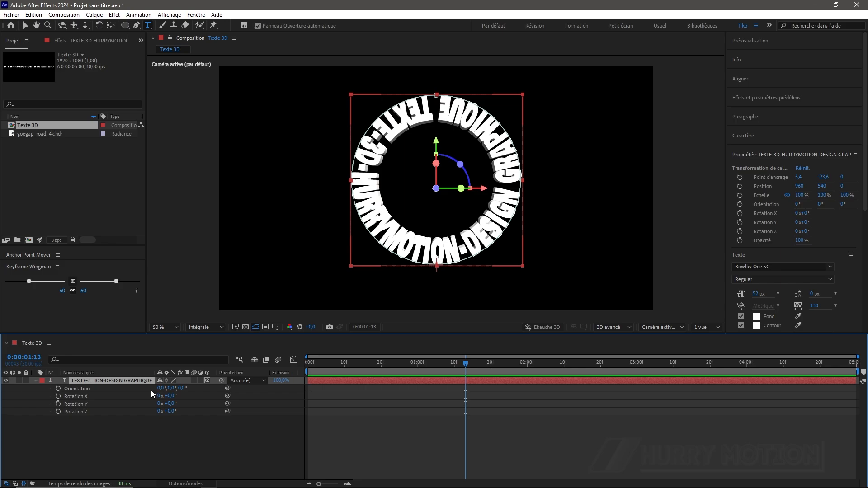
{"action": "left_click_drag", "start_coordinate": [170, 396], "coordinate": [140, 395]}
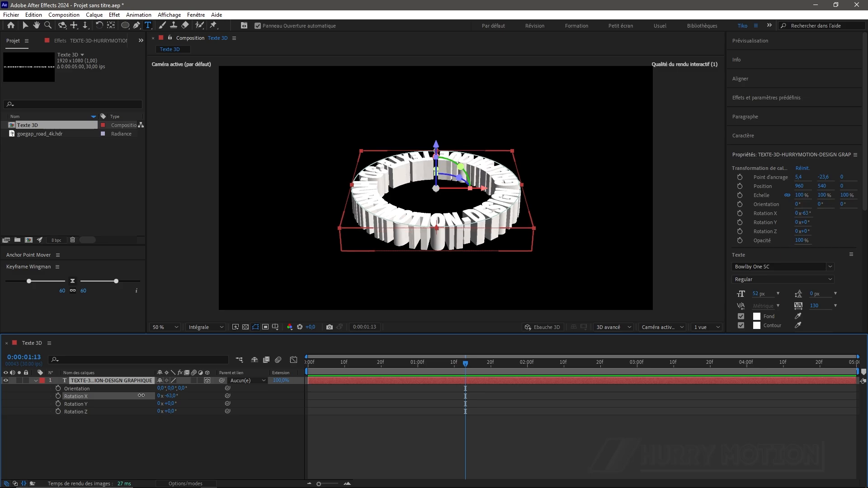
{"action": "key", "text": "period"}
{"action": "key", "text": "period"}
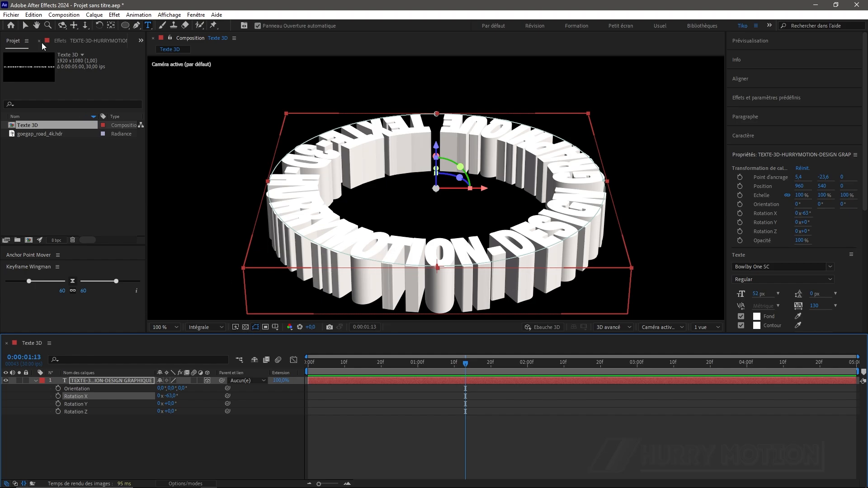
Enable per-character 3D on the text layer and set its Rotation X to -67°.
{"action": "left_click", "coordinate": [25, 26]}
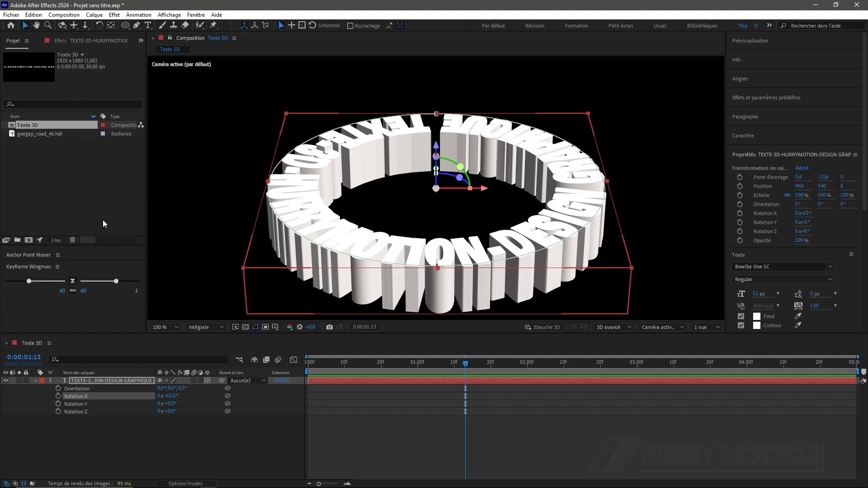
{"action": "left_click", "coordinate": [35, 381]}
{"action": "left_click", "coordinate": [35, 381]}
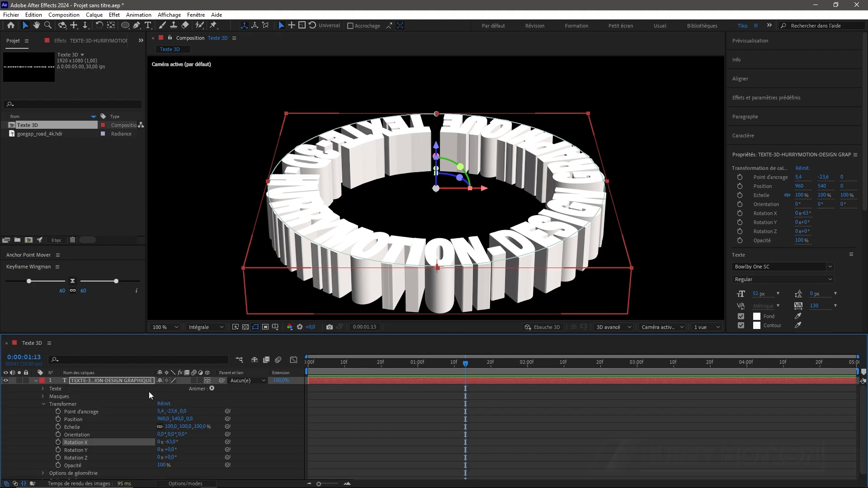
{"action": "left_click", "coordinate": [212, 389]}
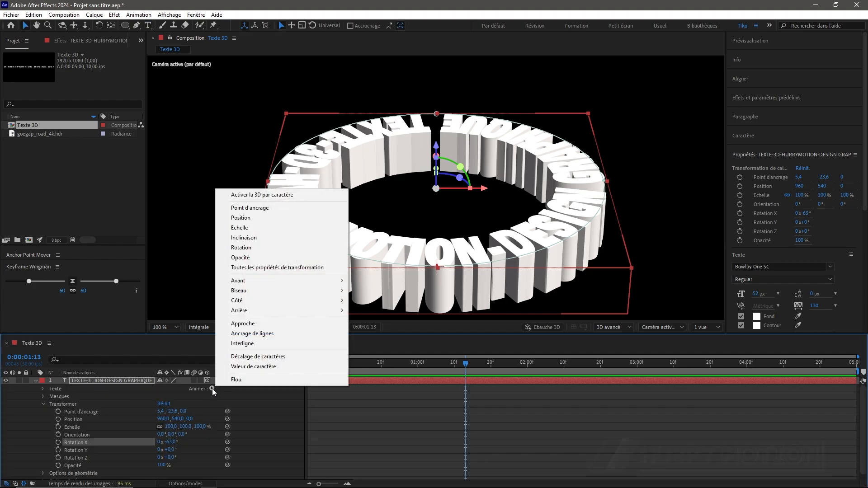
{"action": "left_click", "coordinate": [252, 196]}
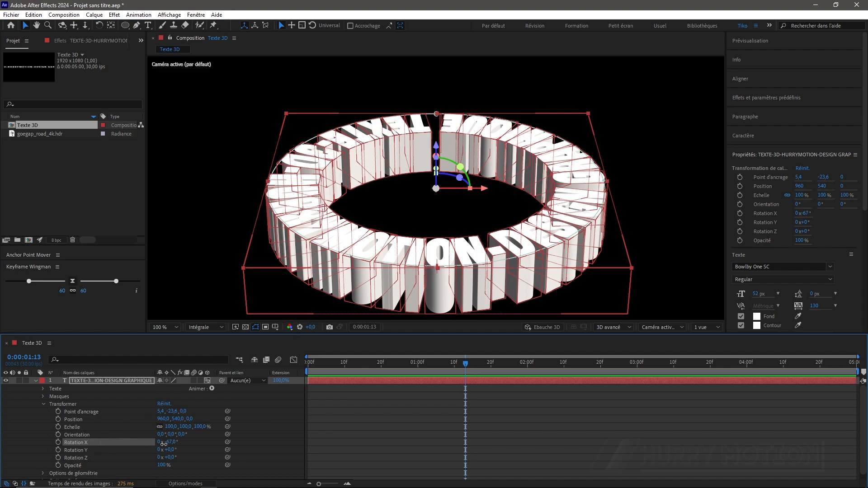
{"action": "left_click_drag", "start_coordinate": [170, 442], "coordinate": [169, 443]}
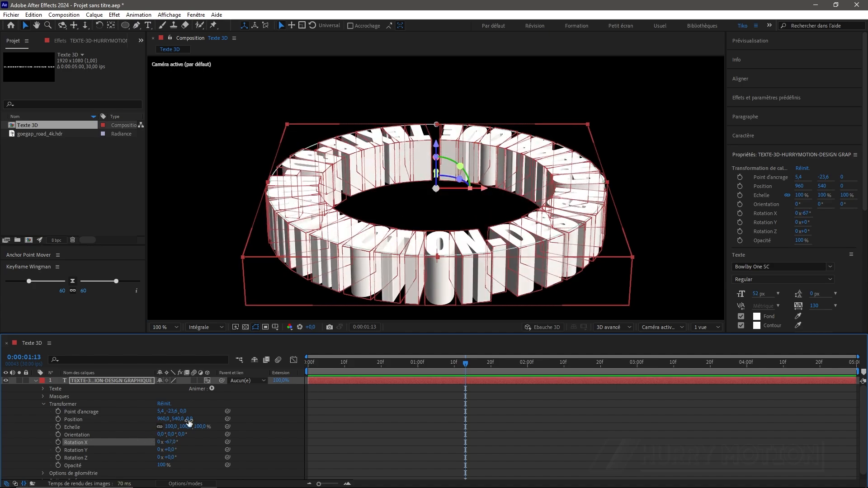
Add a Rotation animator to the text and set its Rotation X to 90° so the letters stand upright.
{"action": "left_click", "coordinate": [211, 388]}
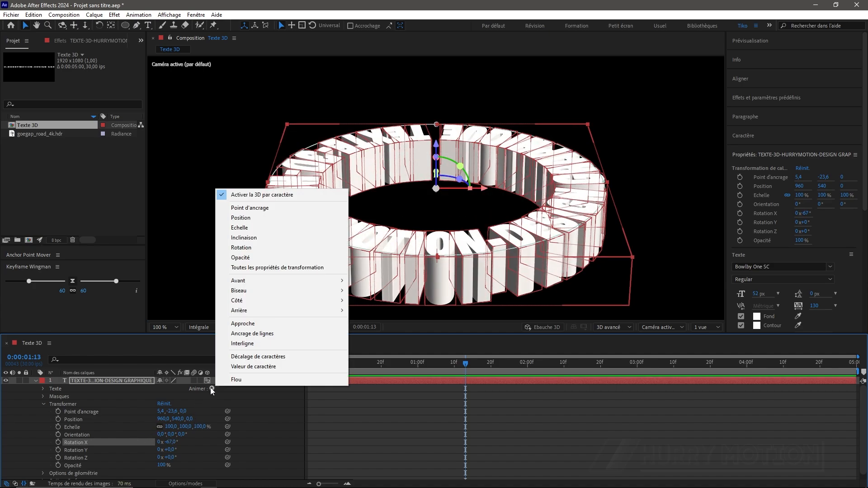
{"action": "left_click", "coordinate": [248, 249]}
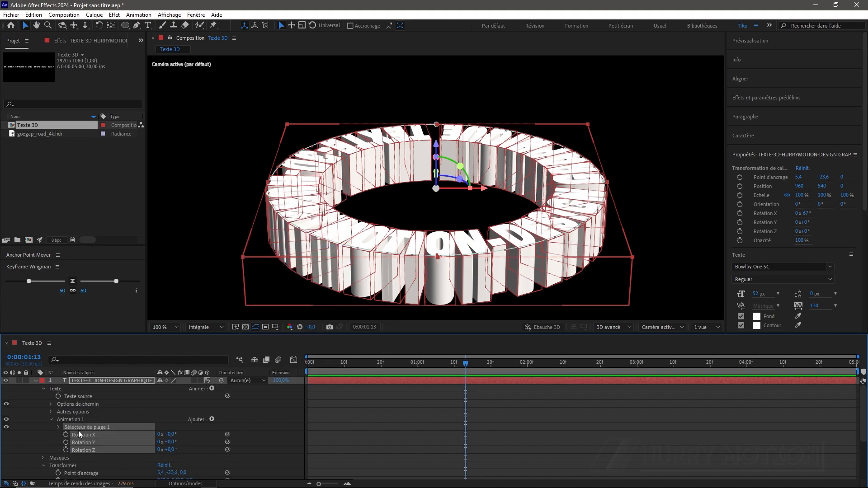
{"action": "left_click", "coordinate": [170, 435]}
{"action": "type", "text": "90"}
{"action": "key", "text": "Return"}
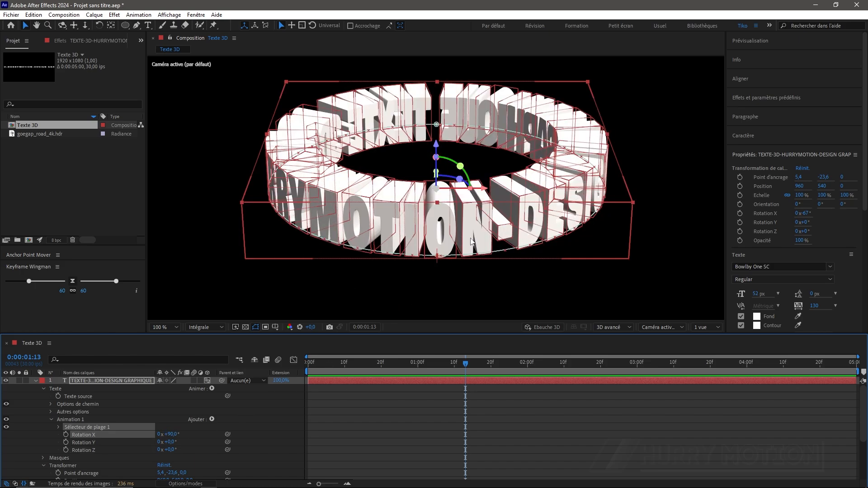
Return to 0:00:00:00 and spin the ring by setting the text layer's Rotation Z to 53°.
{"action": "left_click_drag", "start_coordinate": [465, 365], "coordinate": [305, 367]}
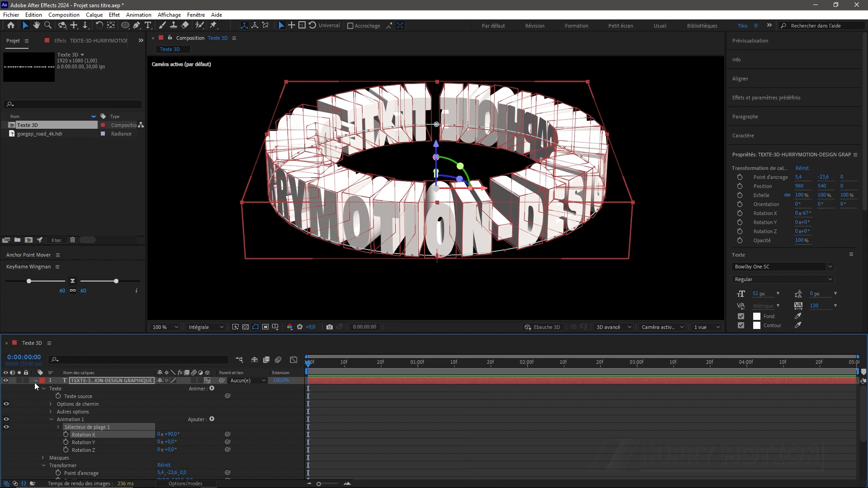
{"action": "left_click", "coordinate": [36, 381]}
{"action": "left_click", "coordinate": [135, 428]}
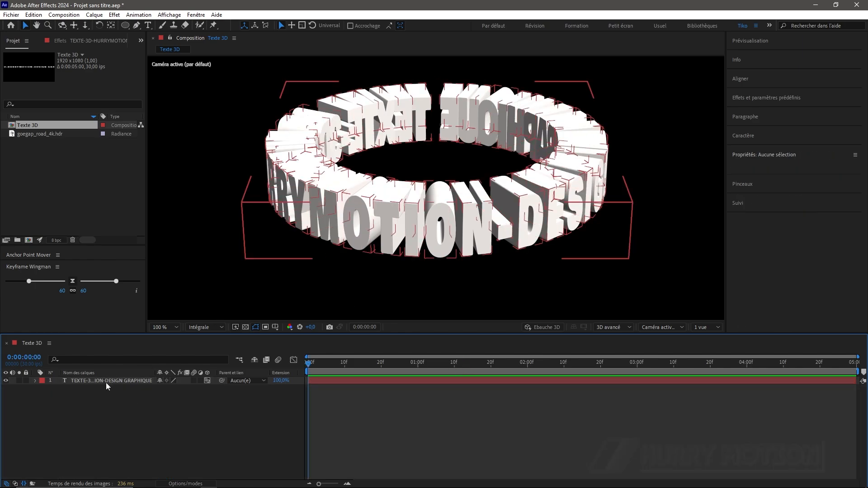
{"action": "key", "text": "r"}
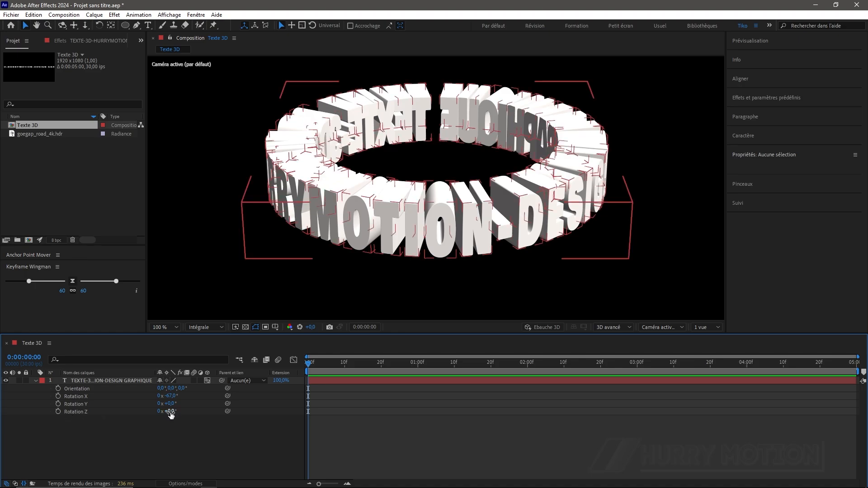
{"action": "left_click_drag", "start_coordinate": [167, 411], "coordinate": [194, 409]}
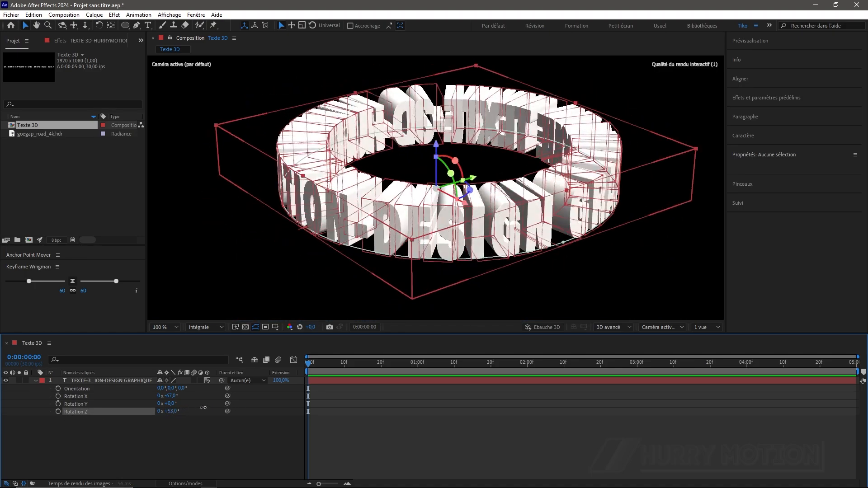
Show the composition in 2 vues, with the second view set to Haut at 50 % zoom.
{"action": "left_click", "coordinate": [703, 328]}
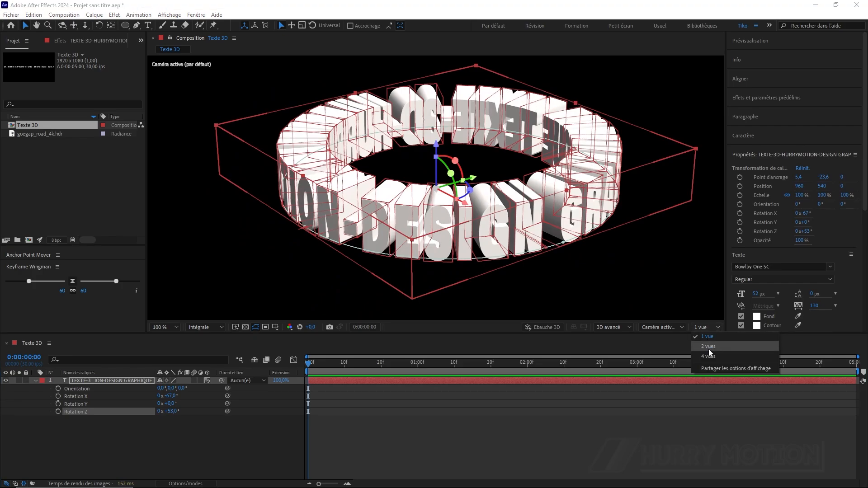
{"action": "left_click", "coordinate": [705, 346]}
{"action": "left_click", "coordinate": [669, 326]}
{"action": "left_click", "coordinate": [668, 379]}
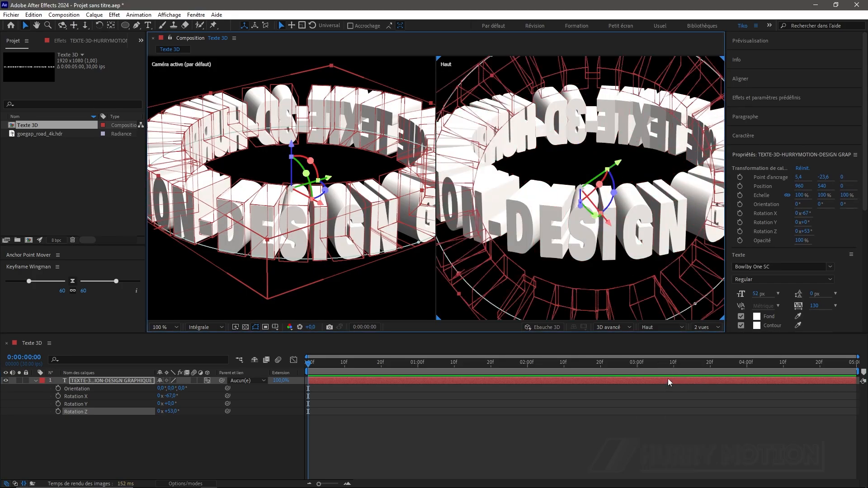
{"action": "scroll", "coordinate": [614, 233], "scroll_direction": "down", "scroll_amount": 1}
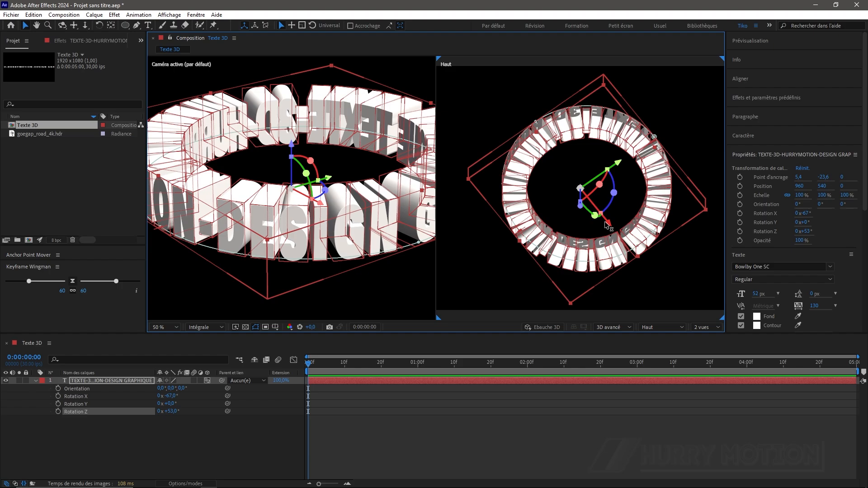
Set the text layer's Rotation X to -90° and centre its anchor point inside the ring.
{"action": "left_click", "coordinate": [173, 396]}
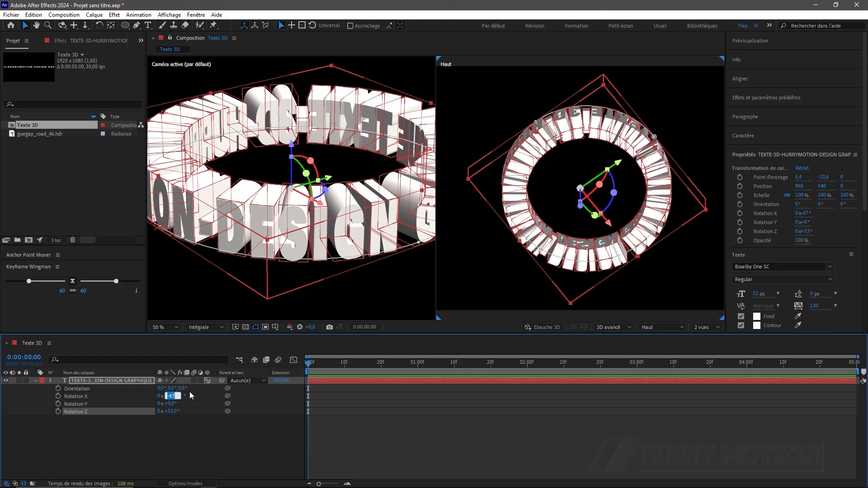
{"action": "type", "text": "-90"}
{"action": "key", "text": "Return"}
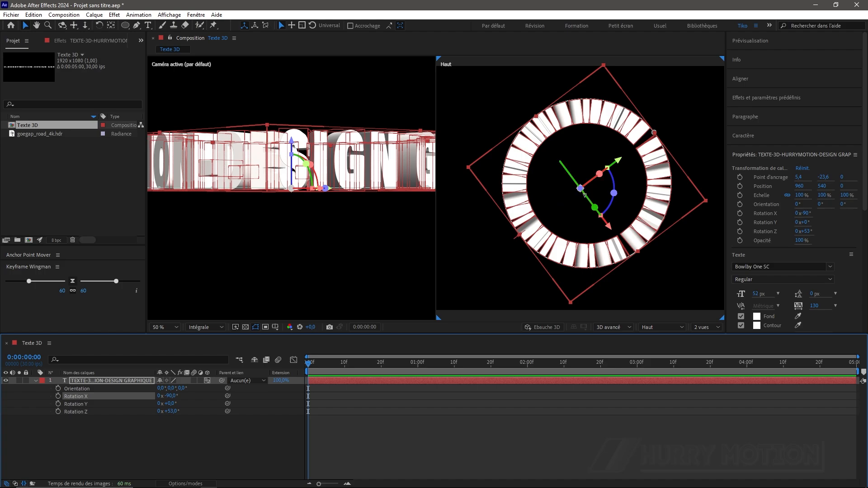
{"action": "double_click", "coordinate": [110, 26]}
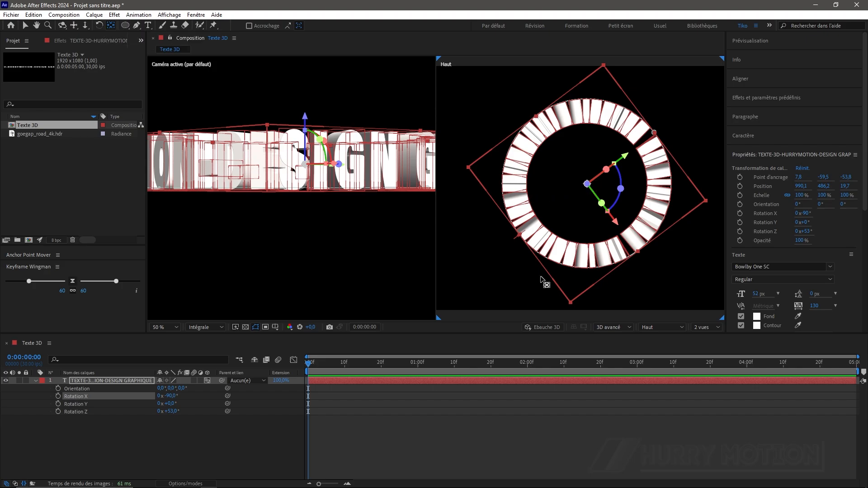
Set the text layer's Rotation Z to 37°, restore the single active camera view and collapse the layer's properties.
{"action": "mouse_move", "coordinate": [173, 411]}
{"action": "left_mouse_down"}
{"action": "mouse_move", "coordinate": [218, 405]}
{"action": "mouse_move", "coordinate": [164, 406]}
{"action": "left_mouse_up"}
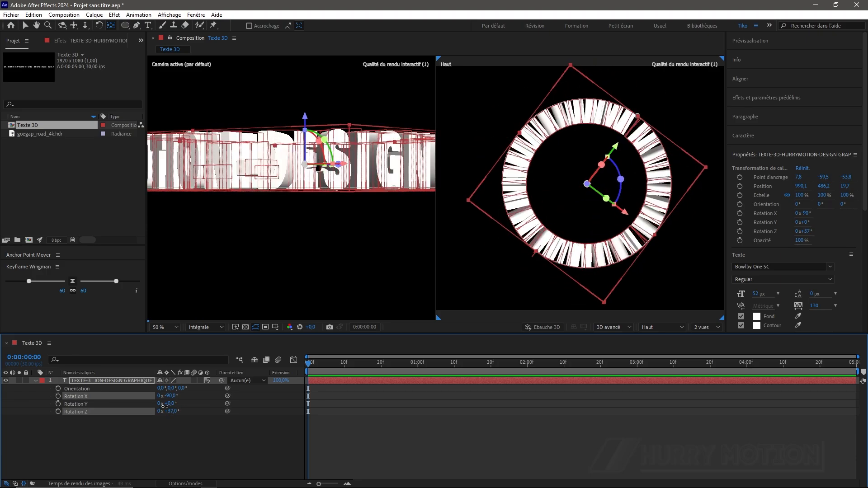
{"action": "left_click", "coordinate": [705, 337]}
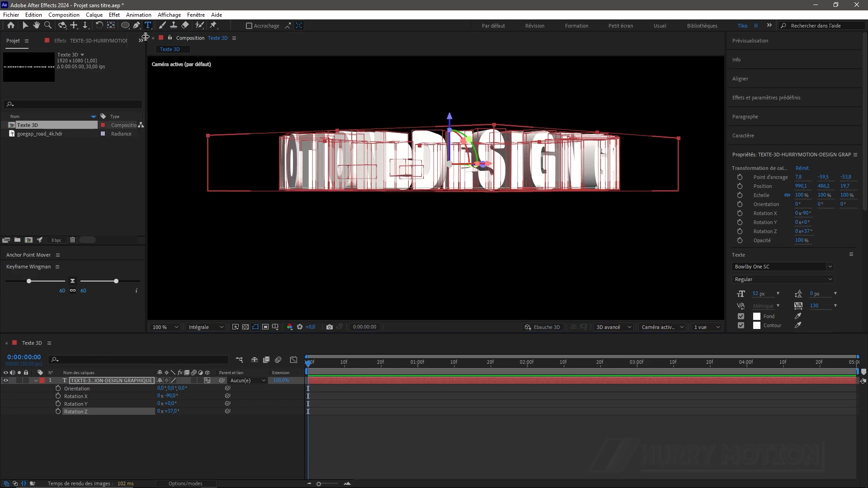
{"action": "left_click", "coordinate": [36, 381]}
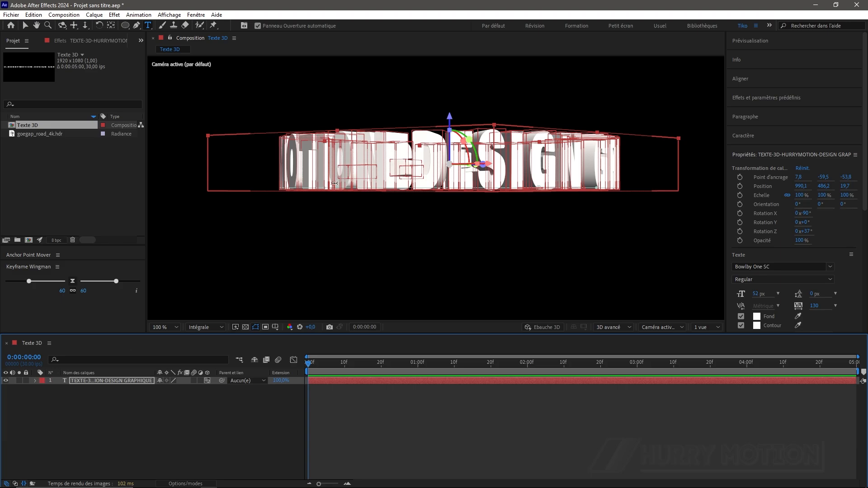
Detach the text from its mask by setting the Chemin option of the text layer to Aucun(e).
{"action": "left_click", "coordinate": [36, 381]}
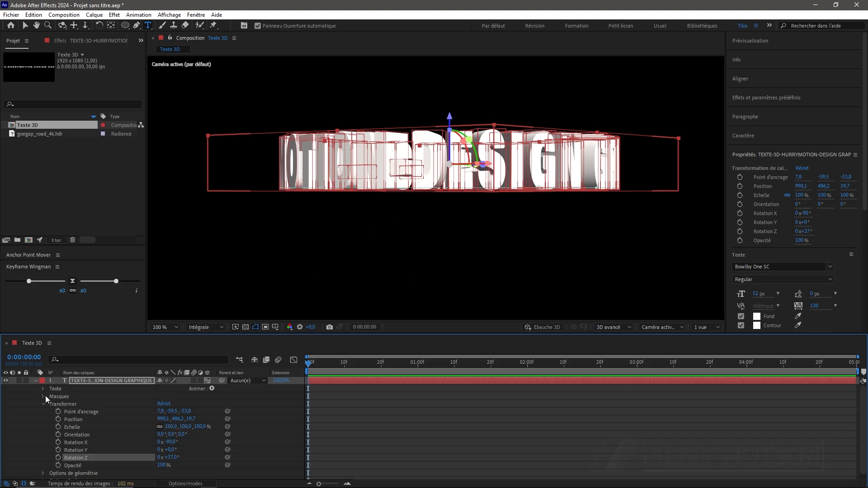
{"action": "left_click", "coordinate": [51, 404]}
{"action": "left_click", "coordinate": [197, 414]}
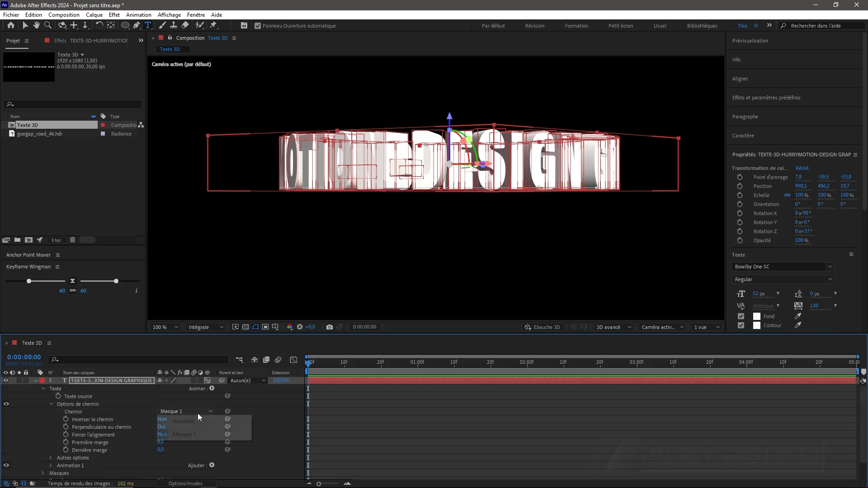
{"action": "left_click", "coordinate": [195, 422]}
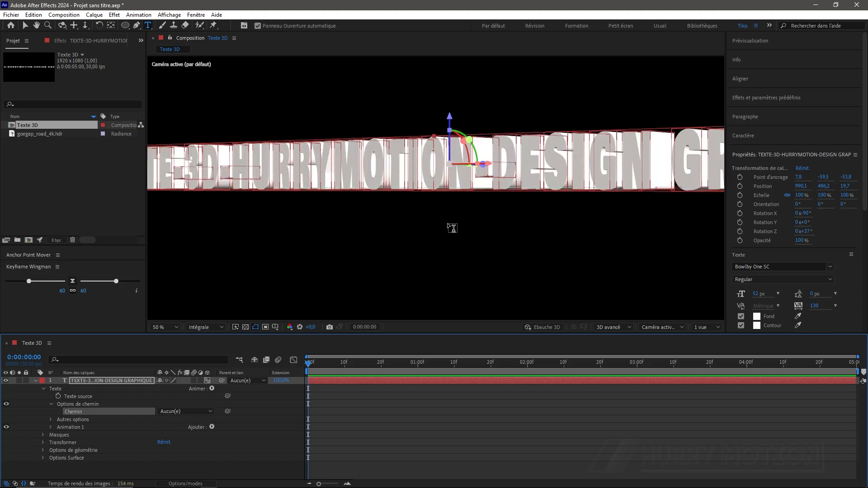
{"action": "scroll", "coordinate": [451, 227], "scroll_direction": "down", "scroll_amount": 2}
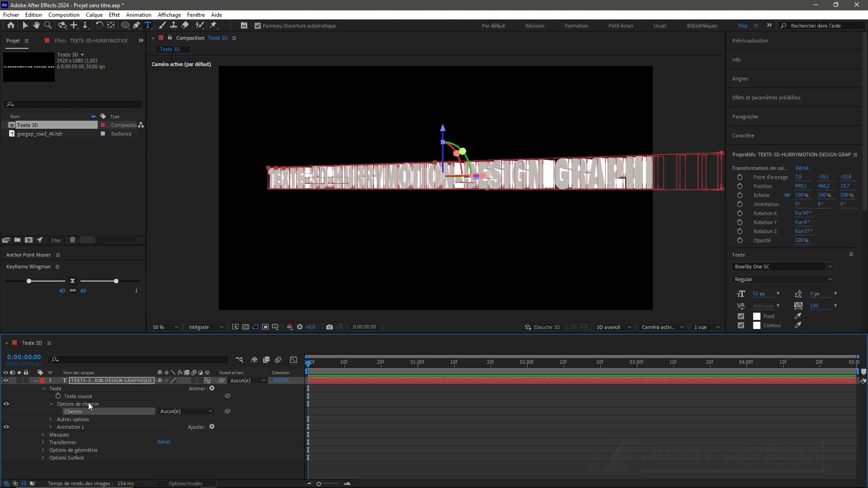
Set the text layer's Rotation Z to 0° so the straight line of text faces the camera.
{"action": "key", "text": "r"}
{"action": "left_click", "coordinate": [171, 412]}
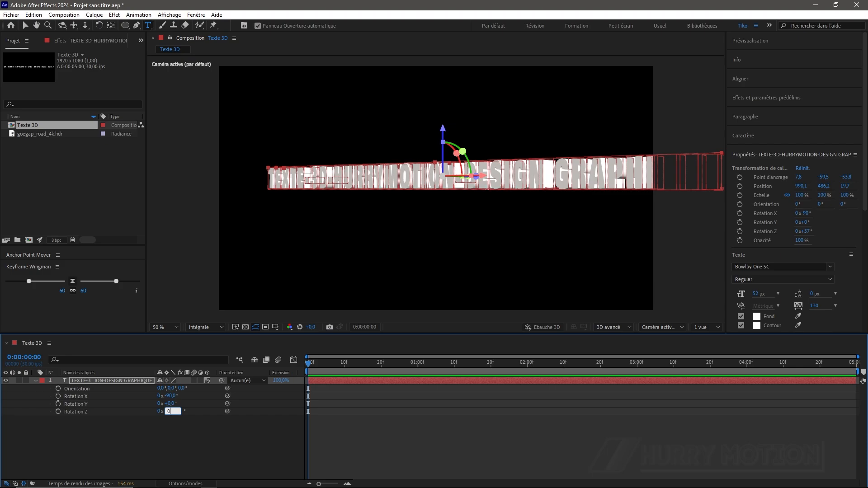
{"action": "type", "text": "0"}
{"action": "key", "text": "Return"}
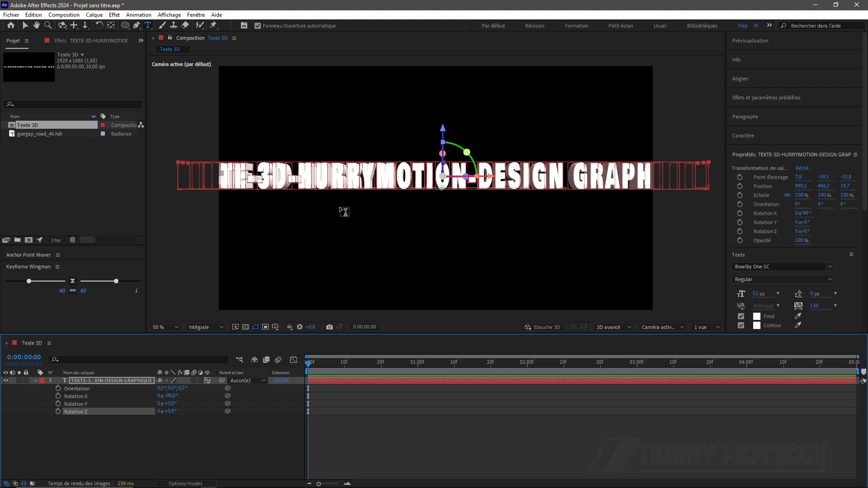
{"action": "scroll", "coordinate": [366, 214], "scroll_direction": "down", "scroll_amount": 2}
{"action": "scroll", "coordinate": [366, 215], "scroll_direction": "up", "scroll_amount": 2}
Colour the fill of 3D yellow, HURRYMOTION cyan and GRAPHIQUE magenta, and collapse the text layer's properties.
{"action": "left_click_drag", "start_coordinate": [257, 180], "coordinate": [467, 180]}
{"action": "left_click", "coordinate": [757, 316]}
{"action": "left_click", "coordinate": [828, 252]}
{"action": "left_click", "coordinate": [757, 316]}
{"action": "left_click", "coordinate": [827, 252]}
{"action": "left_click_drag", "start_coordinate": [573, 183], "coordinate": [710, 186]}
{"action": "left_click", "coordinate": [757, 316]}
{"action": "left_click", "coordinate": [827, 252]}
{"action": "left_click", "coordinate": [36, 382]}
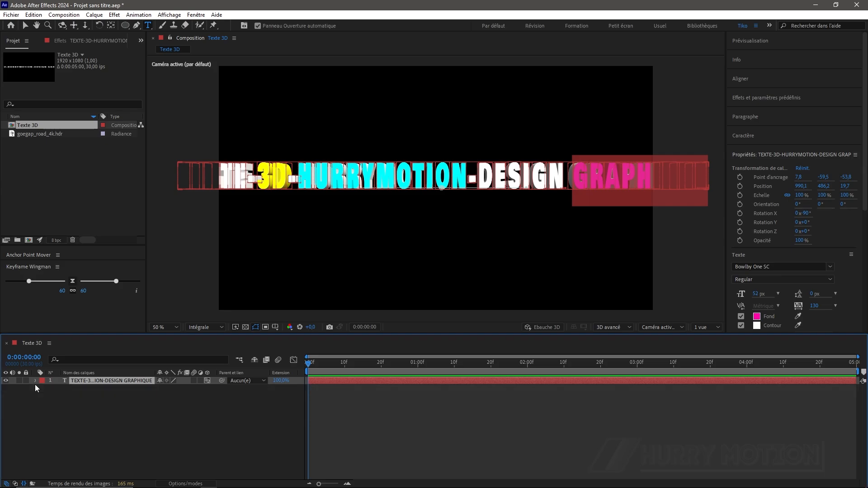
Wrap the coloured text back into a ring by setting its Chemin option to Masque 1.
{"action": "left_click", "coordinate": [36, 382]}
{"action": "left_click", "coordinate": [43, 404]}
{"action": "left_click", "coordinate": [43, 389]}
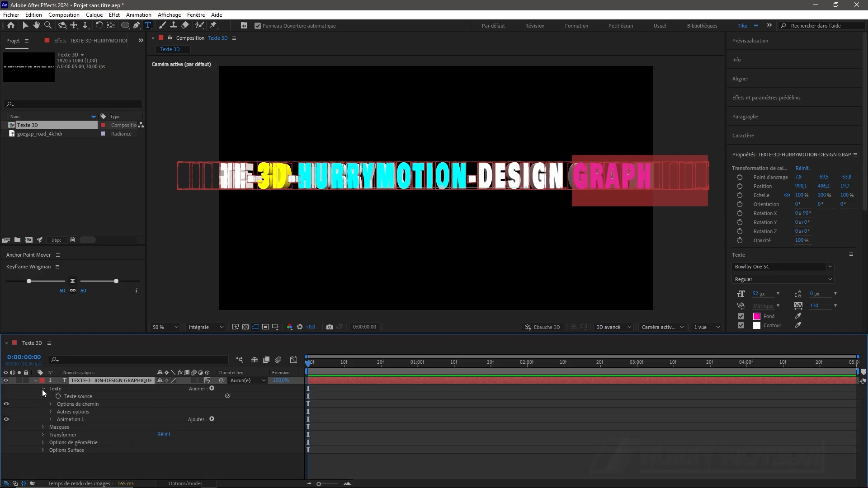
{"action": "left_click", "coordinate": [49, 404]}
{"action": "left_click", "coordinate": [189, 411]}
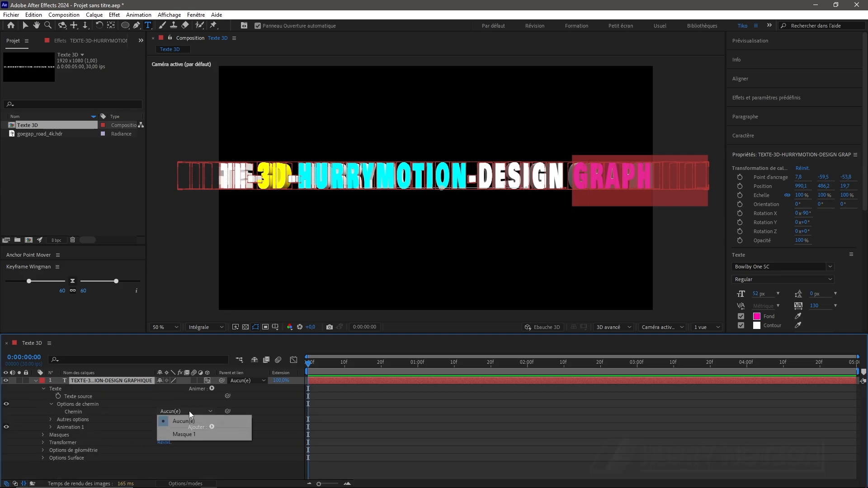
{"action": "left_click", "coordinate": [193, 435]}
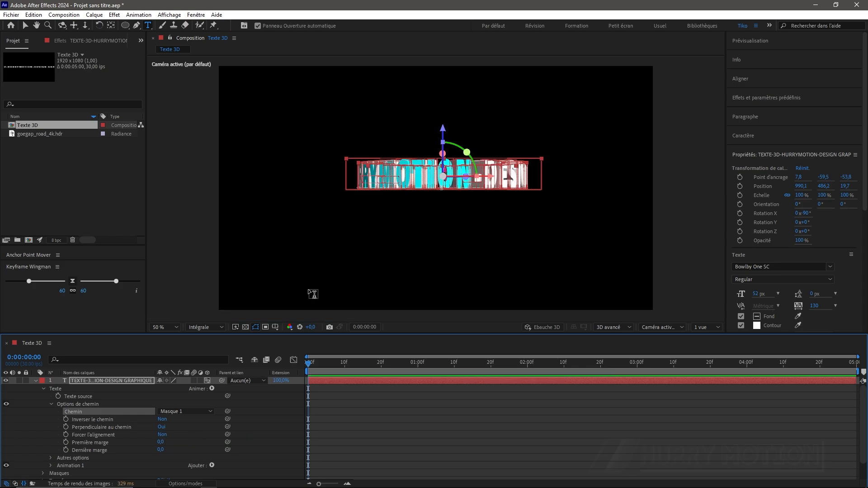
Spin the ring with the text layer's Rotation Z until HURRYMOTION faces the camera, and hide the layer controls in the composition.
{"action": "left_click", "coordinate": [26, 26]}
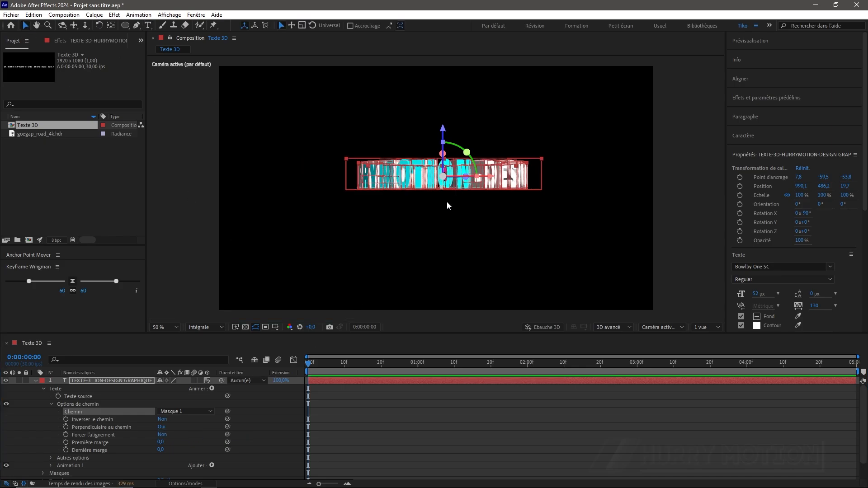
{"action": "left_click", "coordinate": [94, 381]}
{"action": "key", "text": "r"}
{"action": "left_click_drag", "start_coordinate": [170, 416], "coordinate": [233, 421]}
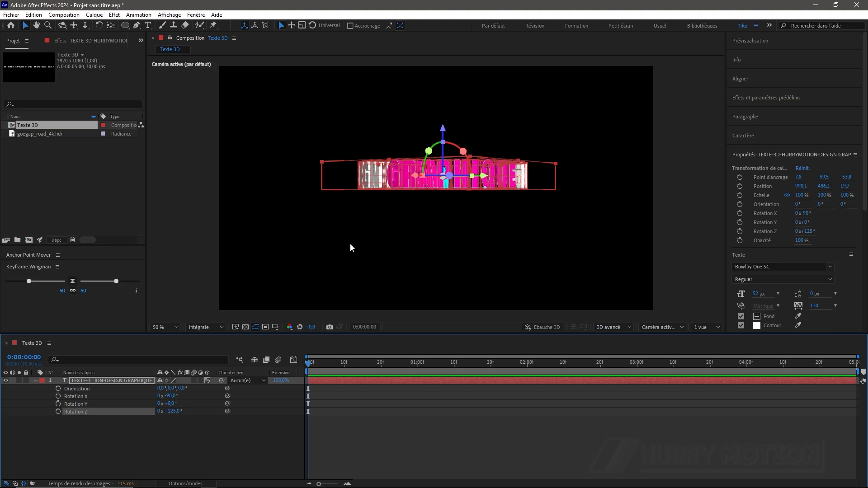
{"action": "key", "text": "ctrl+shift+h"}
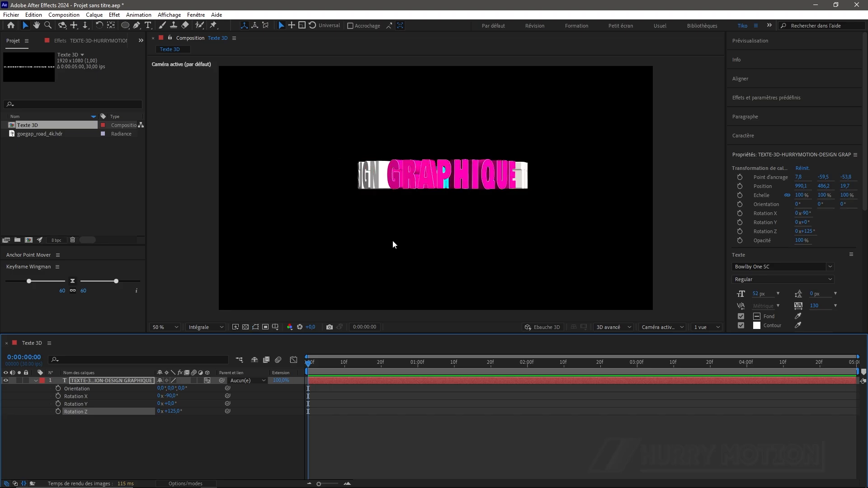
{"action": "key", "text": "period"}
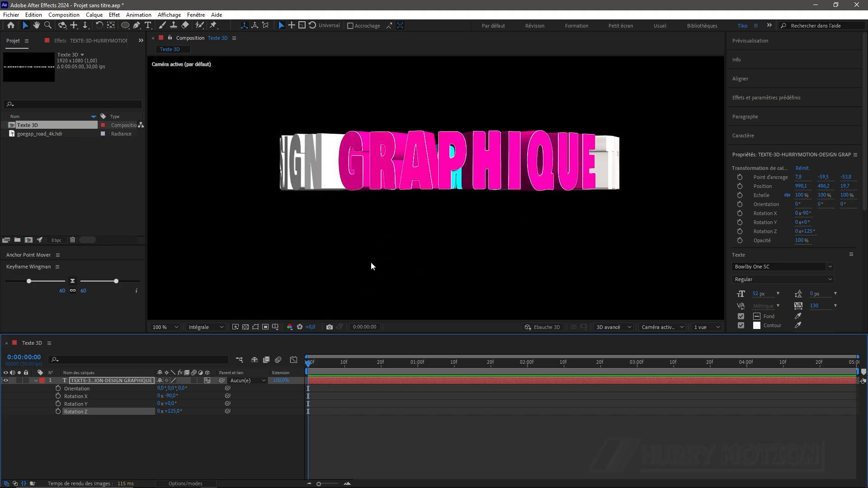
{"action": "left_click_drag", "start_coordinate": [170, 411], "coordinate": [412, 239]}
{"action": "key", "text": "comma"}
Create a white 1920 x 1080 px solid layer named Sol.
{"action": "key", "text": "ctrl+y"}
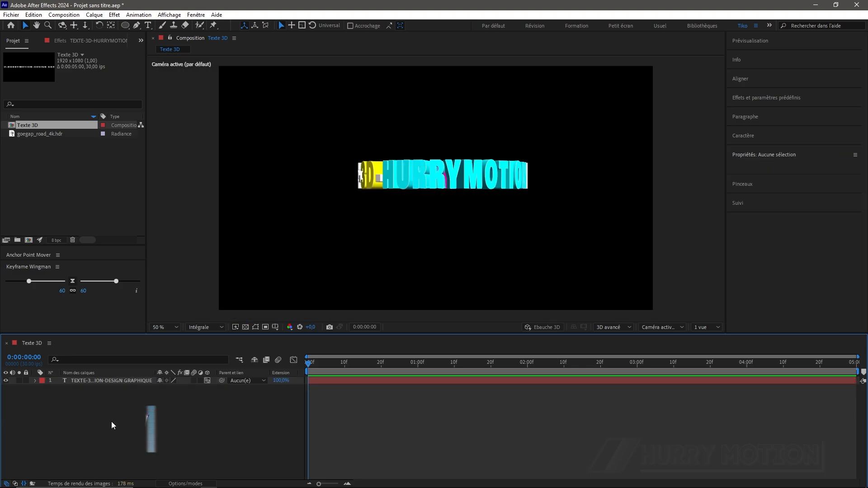
{"action": "left_click", "coordinate": [409, 277]}
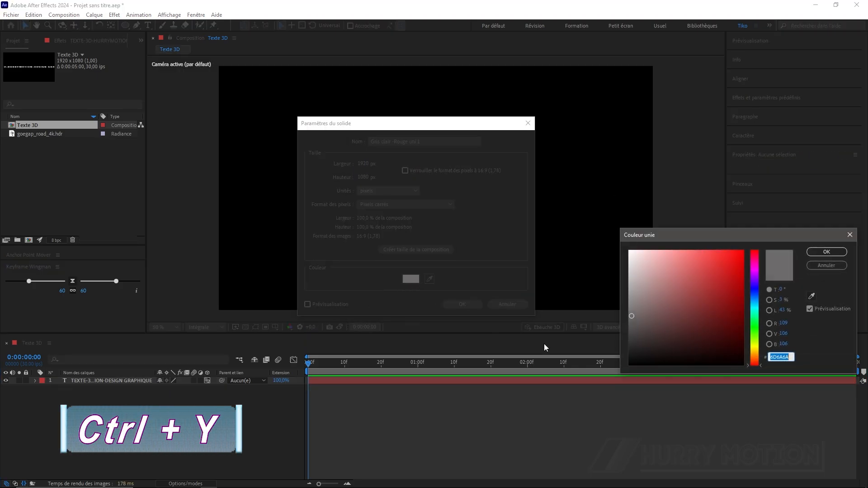
{"action": "left_click", "coordinate": [646, 283]}
{"action": "left_click_drag", "start_coordinate": [646, 283], "coordinate": [622, 242]}
{"action": "left_click", "coordinate": [827, 252]}
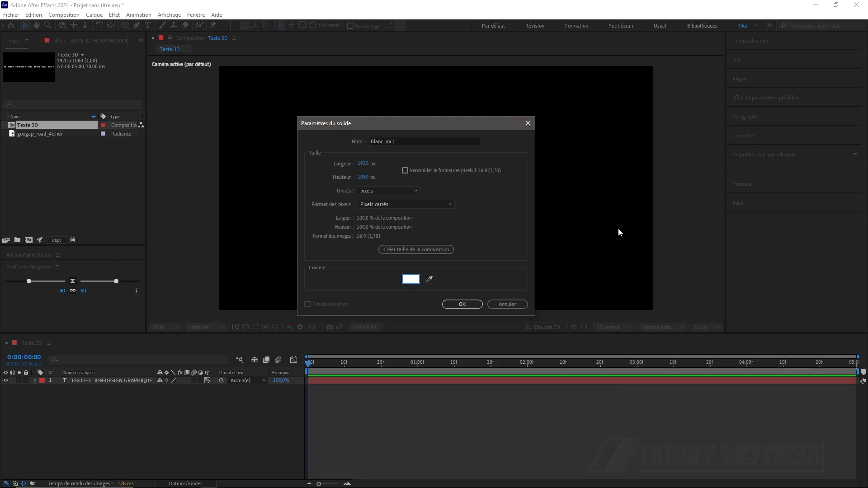
{"action": "left_click", "coordinate": [416, 139]}
{"action": "type", "text": "Sol"}
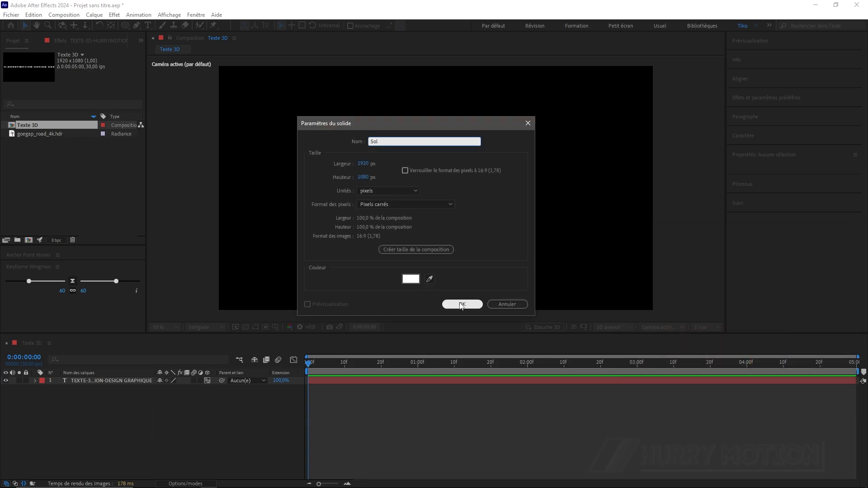
{"action": "left_click", "coordinate": [462, 305]}
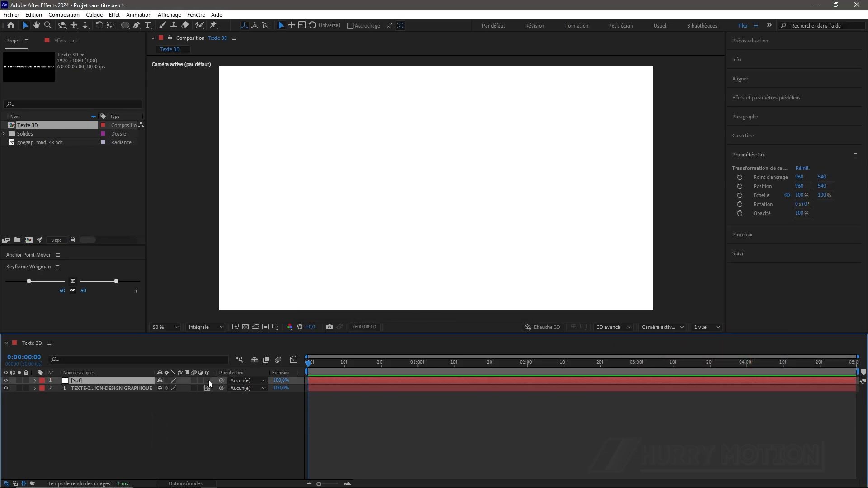
Make the Sol layer 3D, place it below the text layer and set its Rotation X to -90°.
{"action": "left_click", "coordinate": [207, 380]}
{"action": "left_click_drag", "start_coordinate": [126, 380], "coordinate": [168, 404]}
{"action": "key", "text": "r"}
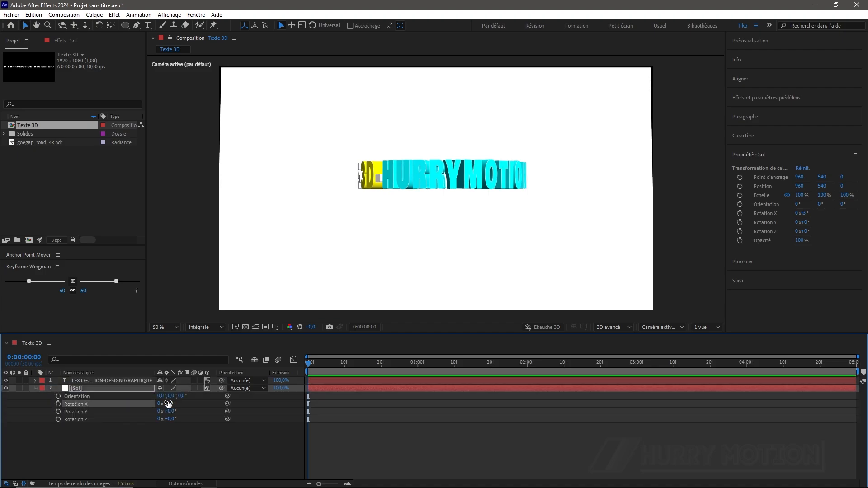
{"action": "left_click", "coordinate": [168, 403]}
{"action": "key", "text": "Return"}
{"action": "left_click", "coordinate": [391, 187]}
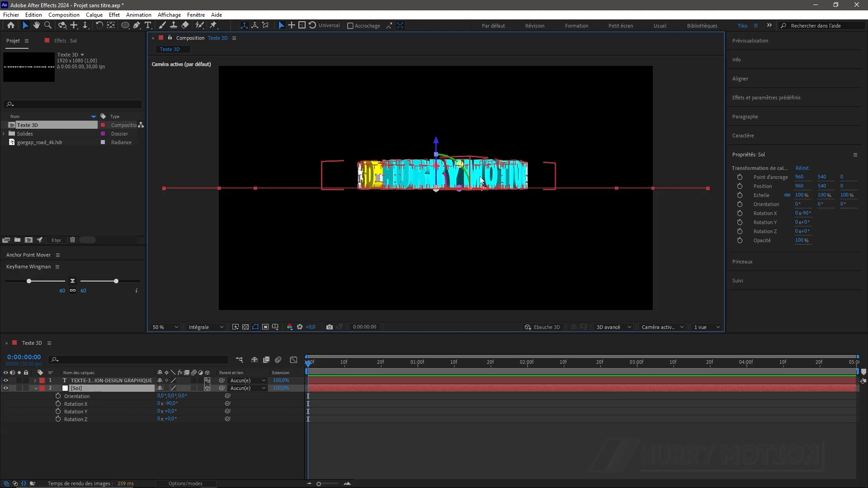
Show the composition in 2 vues with the second view set to Droite.
{"action": "left_click", "coordinate": [701, 326]}
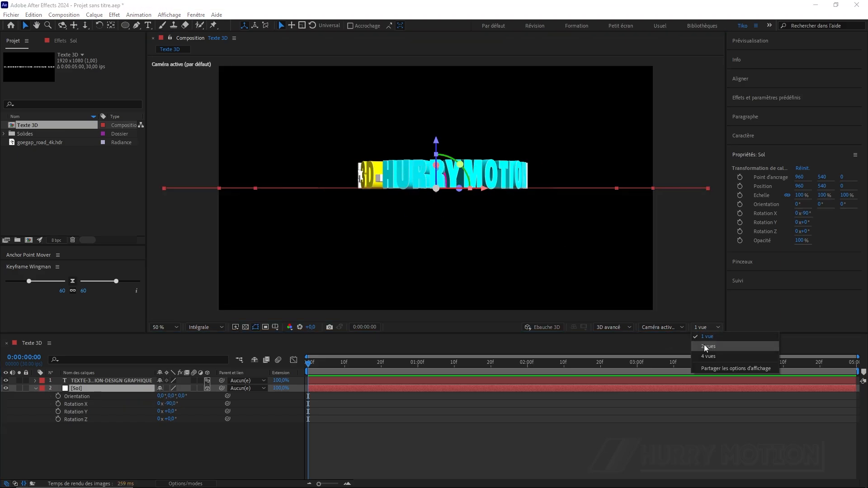
{"action": "left_click", "coordinate": [704, 347]}
{"action": "left_click", "coordinate": [654, 327]}
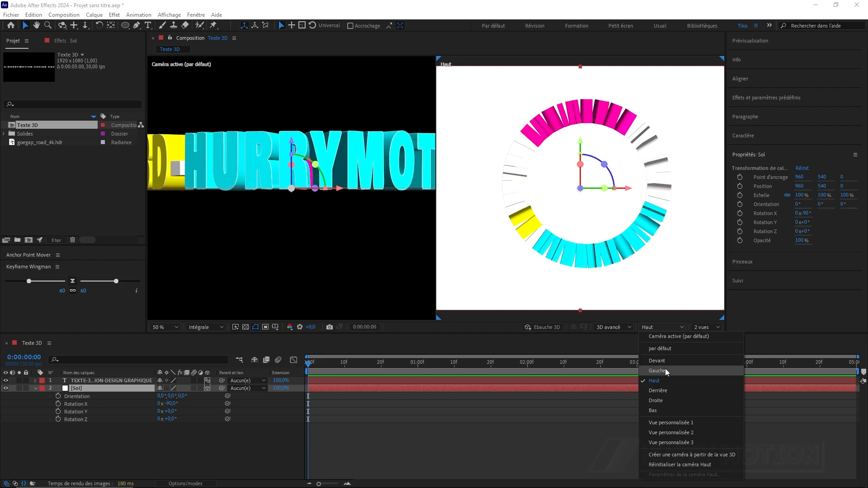
{"action": "left_click", "coordinate": [661, 399]}
{"action": "scroll", "coordinate": [579, 195], "scroll_direction": "up", "scroll_amount": 2}
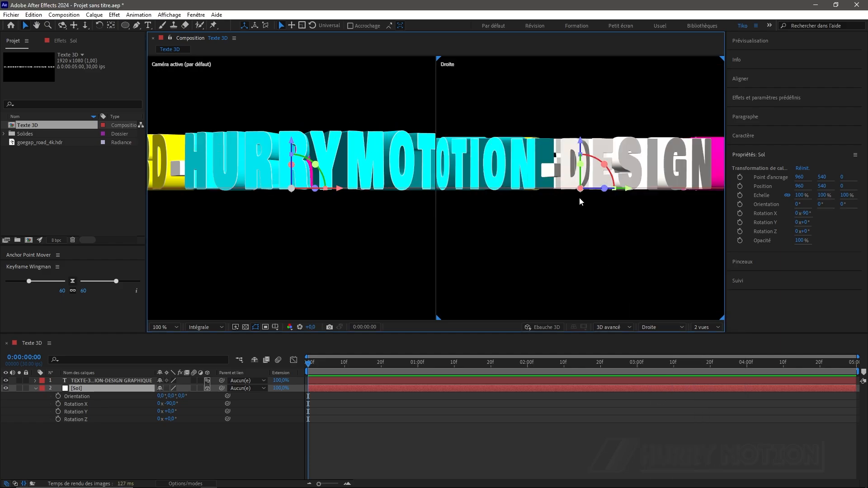
Lower the Sol layer to a Y position of 547 just beneath the letters, restore the single view and collapse its properties.
{"action": "left_click_drag", "start_coordinate": [581, 144], "coordinate": [580, 148]}
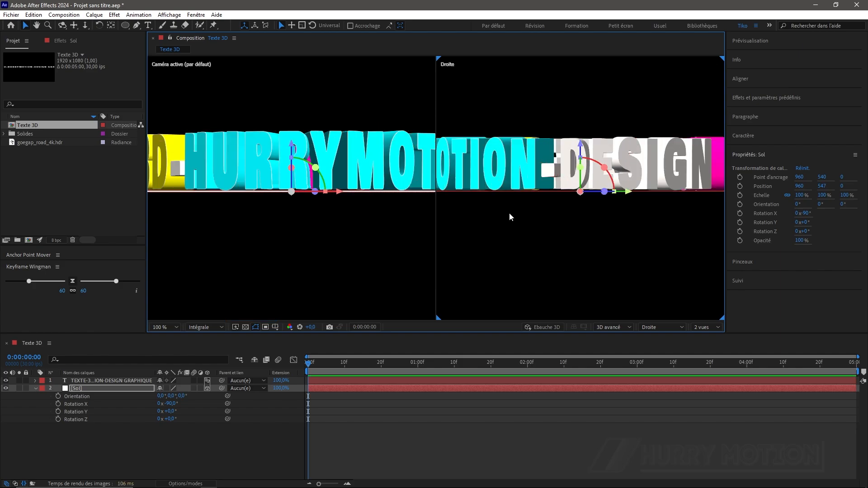
{"action": "left_click", "coordinate": [701, 329]}
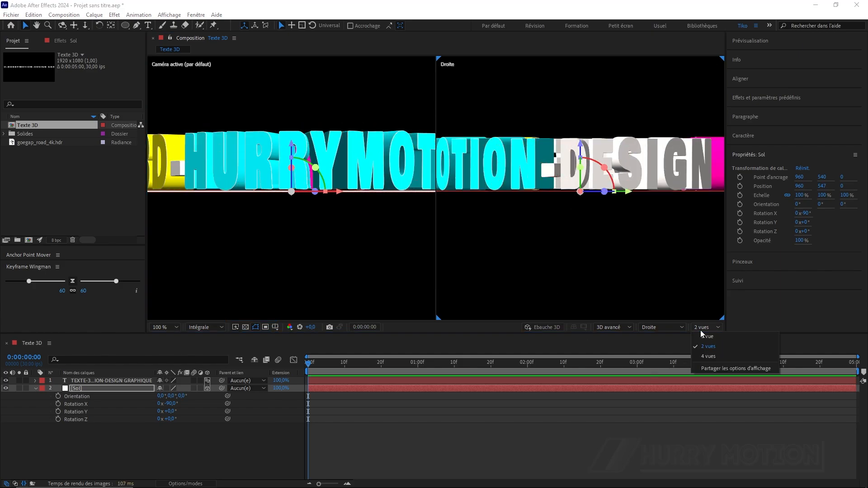
{"action": "left_click", "coordinate": [700, 337]}
{"action": "left_click", "coordinate": [190, 450]}
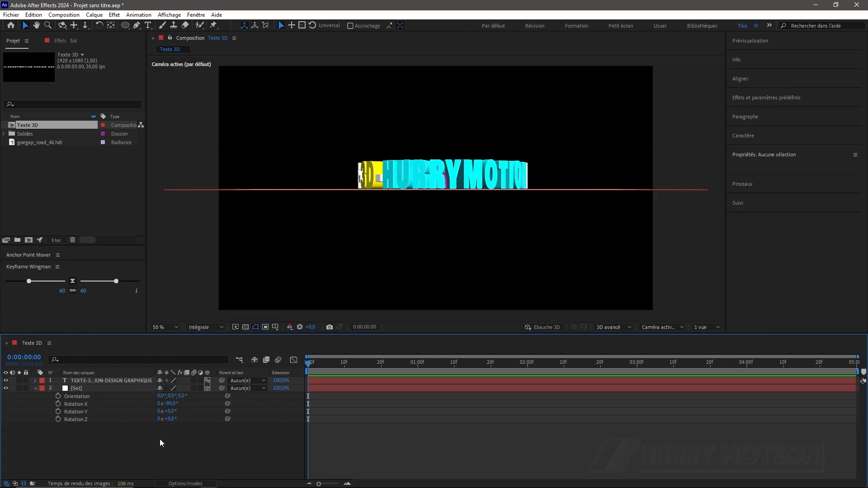
{"action": "left_click", "coordinate": [36, 388]}
Add a two-node camera with the 24 mm preset to the composition.
{"action": "right_click", "coordinate": [131, 422]}
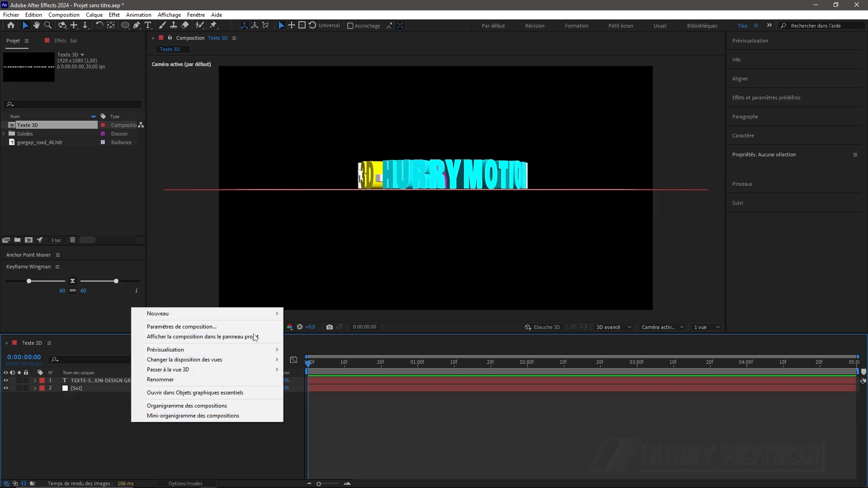
{"action": "mouse_move", "coordinate": [236, 314]}
{"action": "left_click", "coordinate": [342, 358]}
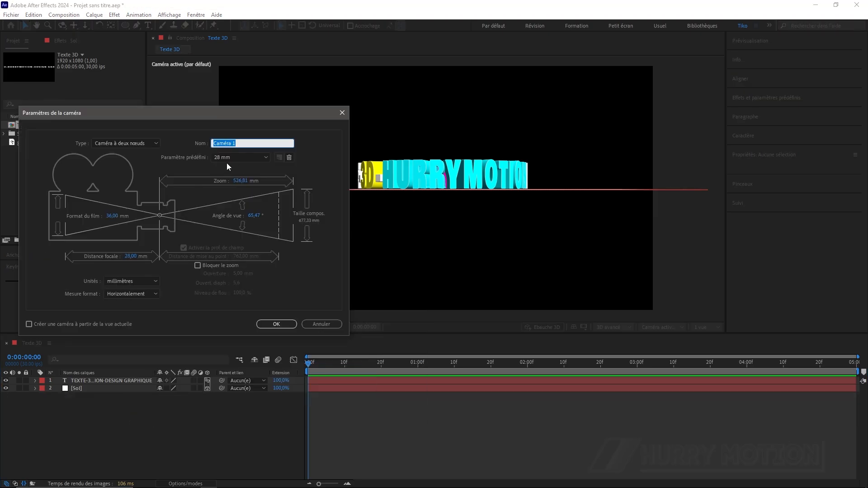
{"action": "left_click", "coordinate": [232, 158]}
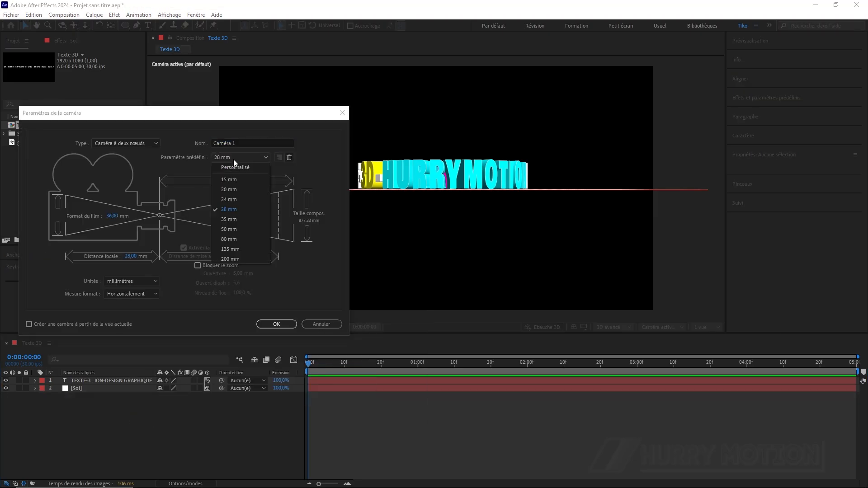
{"action": "left_click", "coordinate": [231, 200]}
{"action": "left_click", "coordinate": [290, 324]}
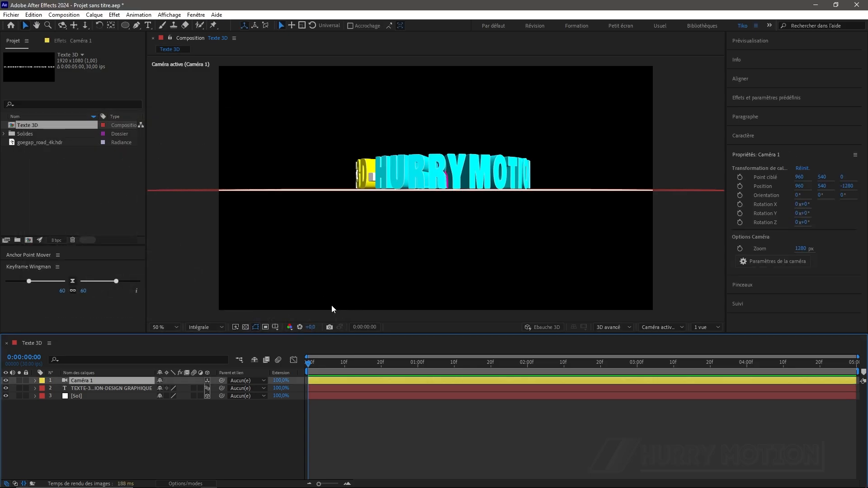
Pull the camera back and raise it to about 982, 40, -1667 so it looks down on the text ring and floor.
{"action": "key", "text": "c"}
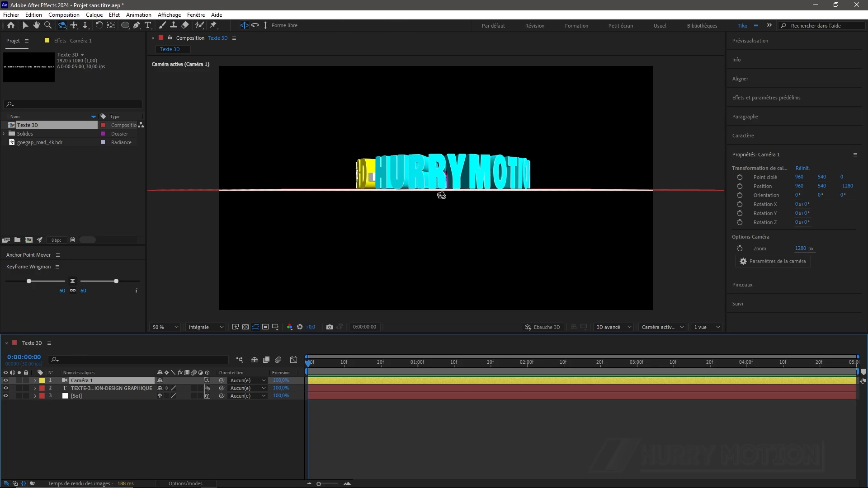
{"action": "key", "text": "c"}
{"action": "left_click_drag", "start_coordinate": [442, 198], "coordinate": [434, 275]}
{"action": "key", "text": "c"}
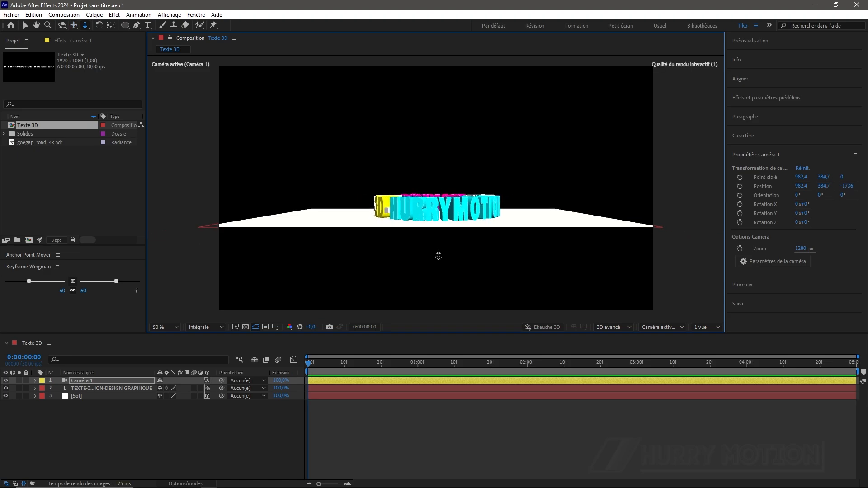
{"action": "key", "text": "c"}
{"action": "left_click_drag", "start_coordinate": [442, 221], "coordinate": [442, 228]}
{"action": "key", "text": "c"}
{"action": "left_click_drag", "start_coordinate": [447, 177], "coordinate": [445, 290]}
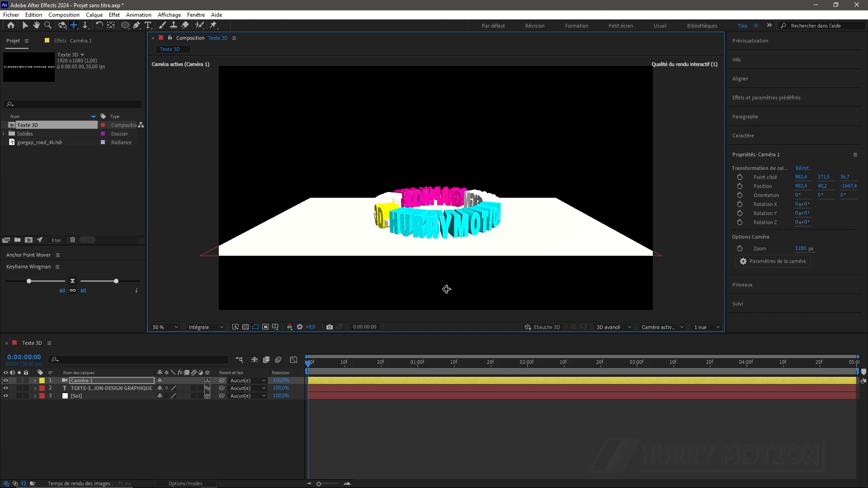
Enlarge the Sol layer's scale to about 518% in X and 413% in Y, and collapse its properties.
{"action": "left_click", "coordinate": [76, 389]}
{"action": "left_click", "coordinate": [77, 397]}
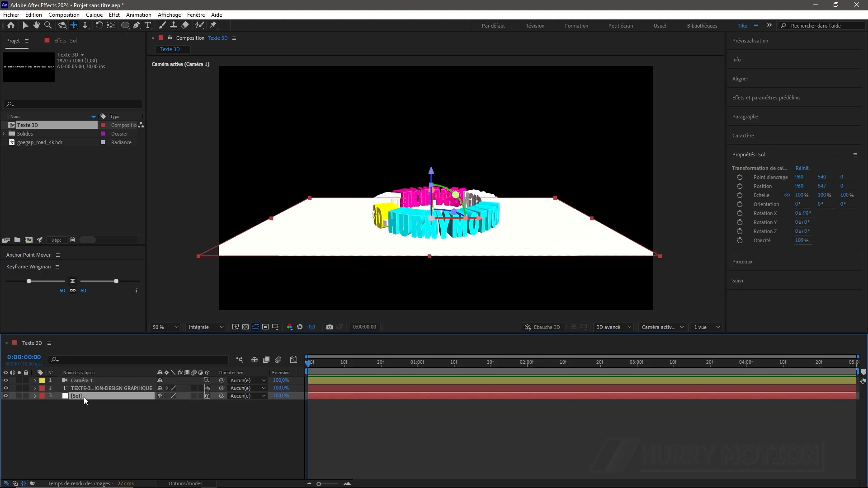
{"action": "key", "text": "s"}
{"action": "left_click", "coordinate": [185, 404]}
{"action": "type", "text": "299"}
{"action": "key", "text": "Return"}
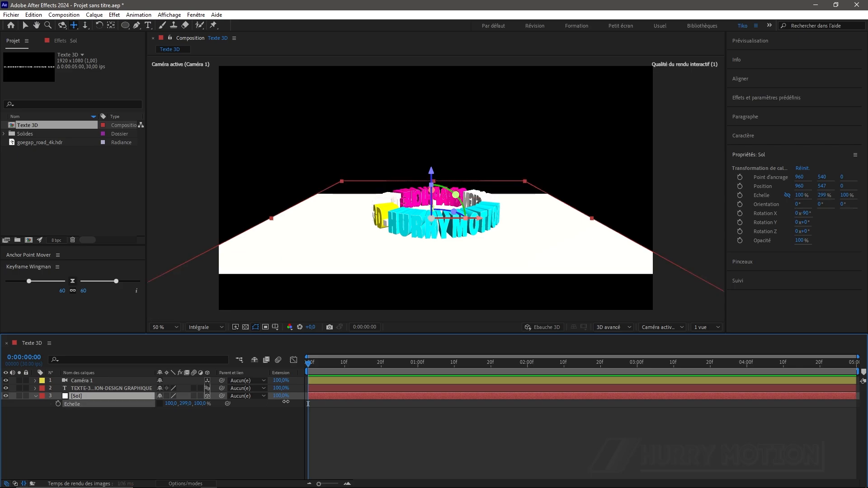
{"action": "left_click_drag", "start_coordinate": [286, 402], "coordinate": [361, 413]}
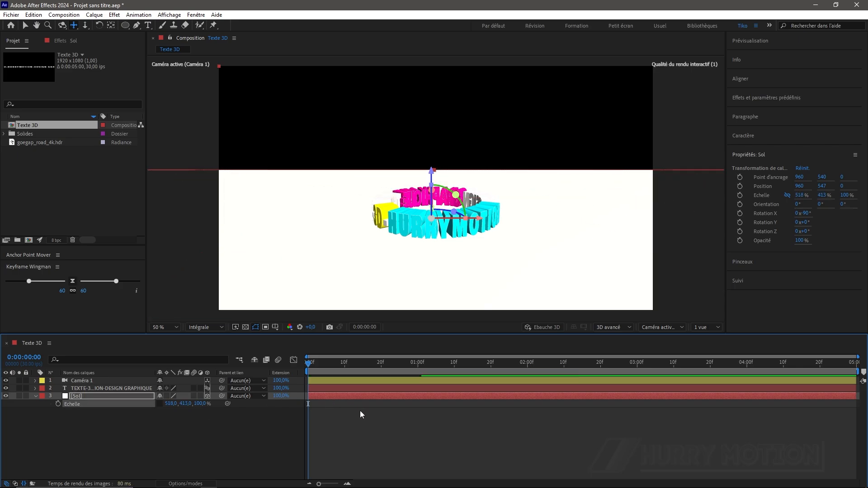
{"action": "left_click", "coordinate": [36, 397]}
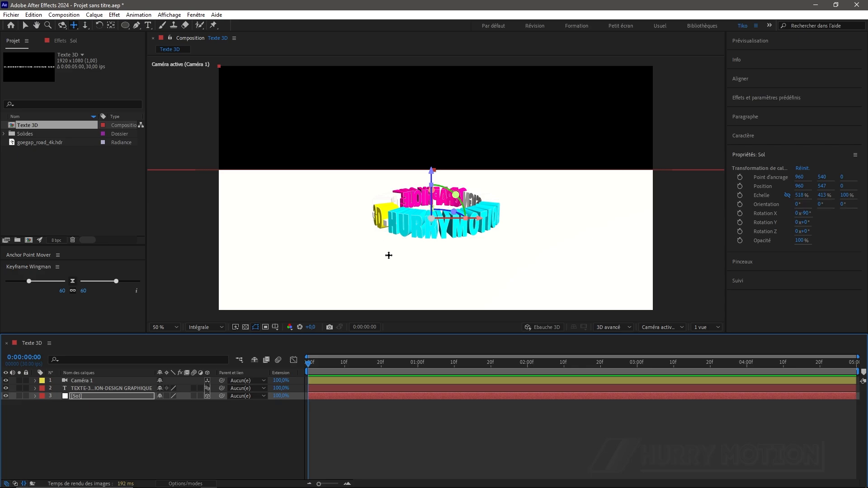
Add a new light of type Environnement to the composition.
{"action": "key", "text": "v"}
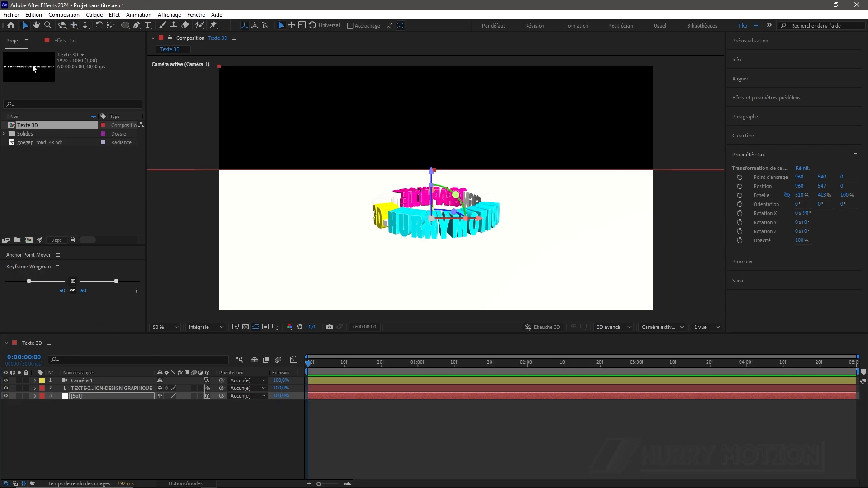
{"action": "right_click", "coordinate": [131, 427]}
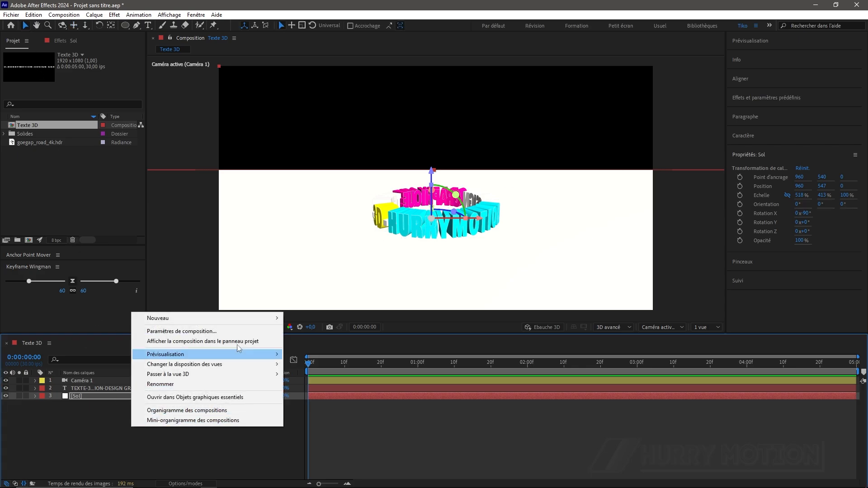
{"action": "mouse_move", "coordinate": [245, 317]}
{"action": "left_click", "coordinate": [337, 352]}
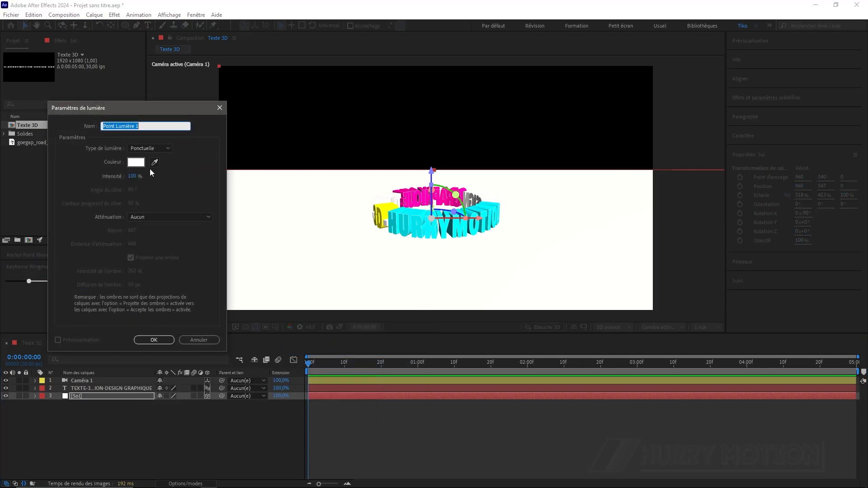
{"action": "left_click", "coordinate": [141, 149]}
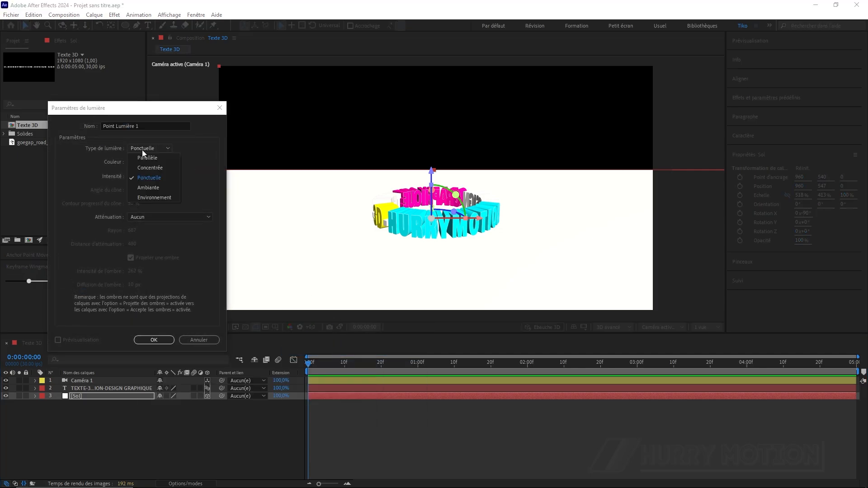
{"action": "left_click", "coordinate": [153, 197]}
{"action": "key", "text": "Return"}
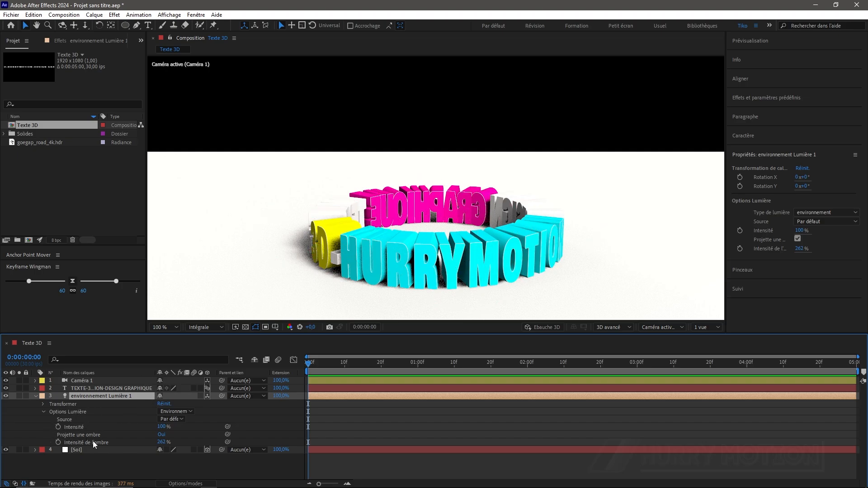
Adjust the environment light to 113% intensity, 297% shadow intensity, X rotation -109° and Y rotation -24°.
{"action": "left_click_drag", "start_coordinate": [164, 444], "coordinate": [174, 430]}
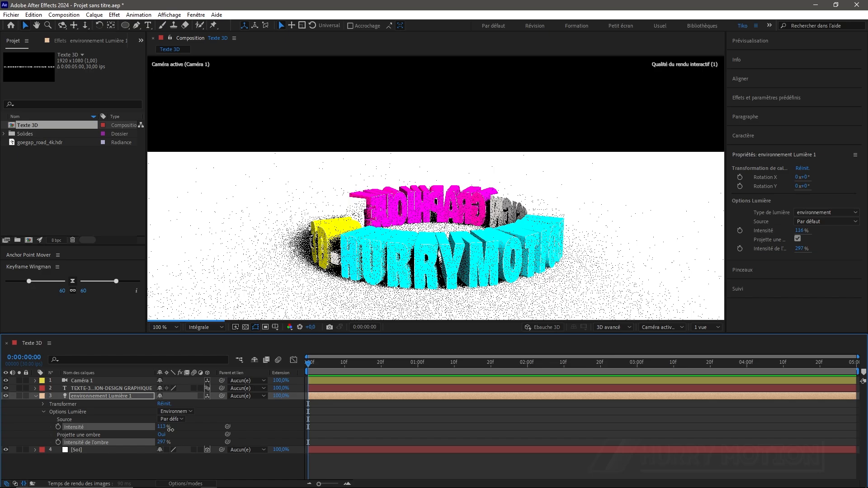
{"action": "left_click", "coordinate": [42, 404]}
{"action": "mouse_move", "coordinate": [171, 411]}
{"action": "left_mouse_down"}
{"action": "mouse_move", "coordinate": [141, 410]}
{"action": "mouse_move", "coordinate": [139, 398]}
{"action": "mouse_move", "coordinate": [158, 419]}
{"action": "left_mouse_up"}
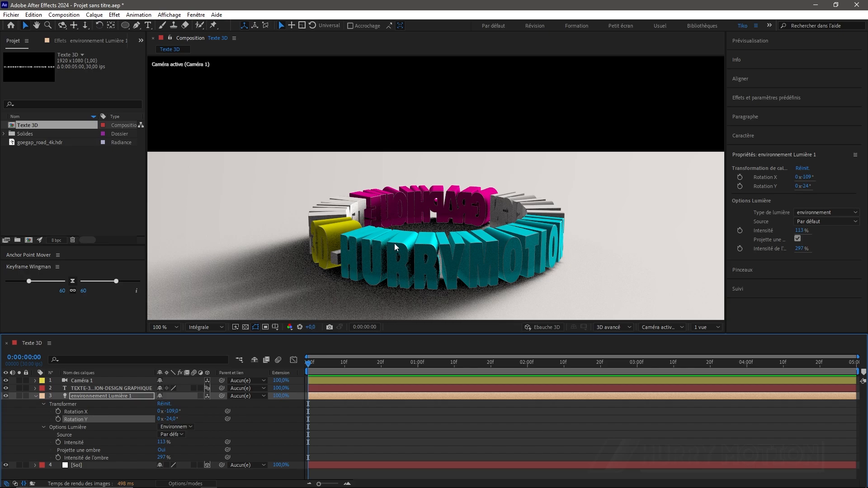
{"action": "left_click_drag", "start_coordinate": [397, 255], "coordinate": [393, 226]}
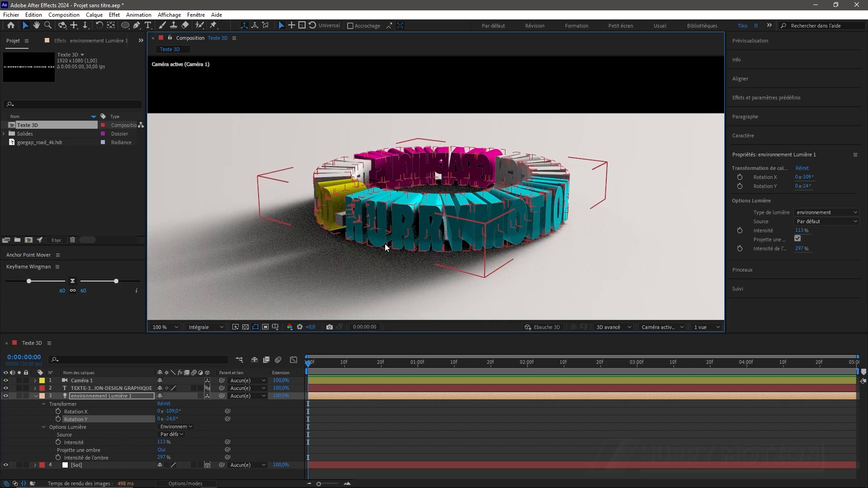
Switch to the Poly Haven site and browse its HDRIs in the Nature category under Contraste Élevé.
{"action": "left_click", "coordinate": [116, 193]}
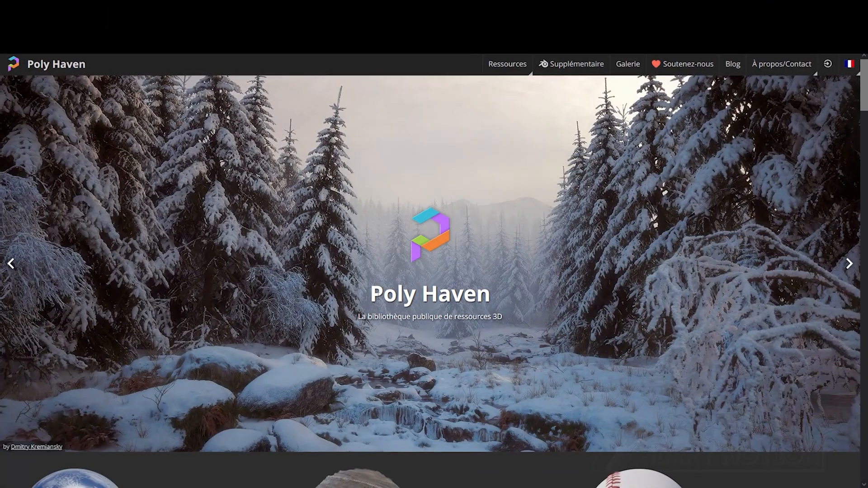
{"action": "scroll", "coordinate": [229, 181], "scroll_direction": "down", "scroll_amount": 4}
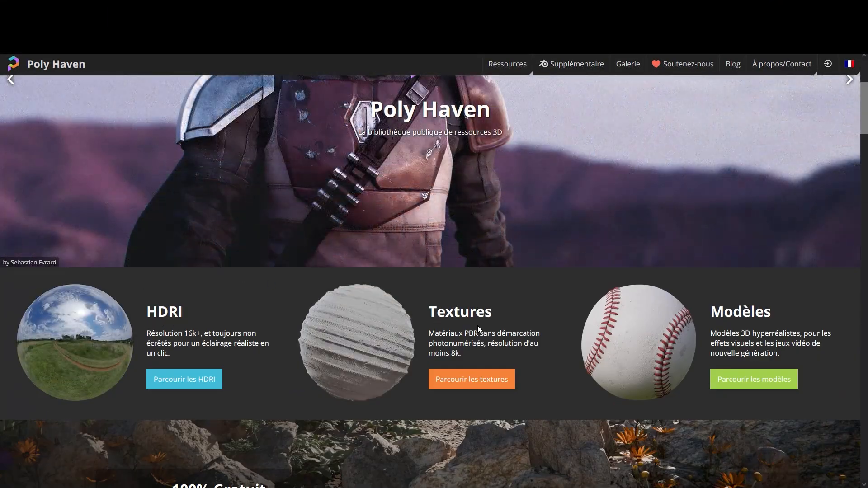
{"action": "left_click", "coordinate": [185, 379]}
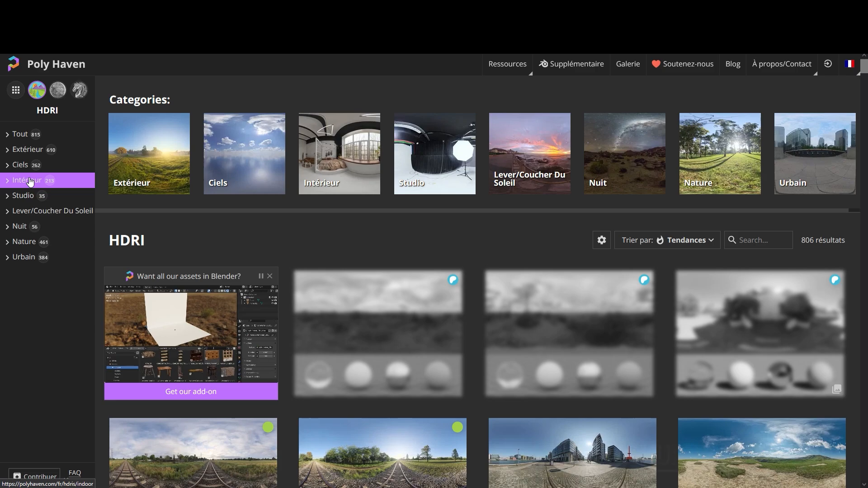
{"action": "left_click", "coordinate": [35, 238]}
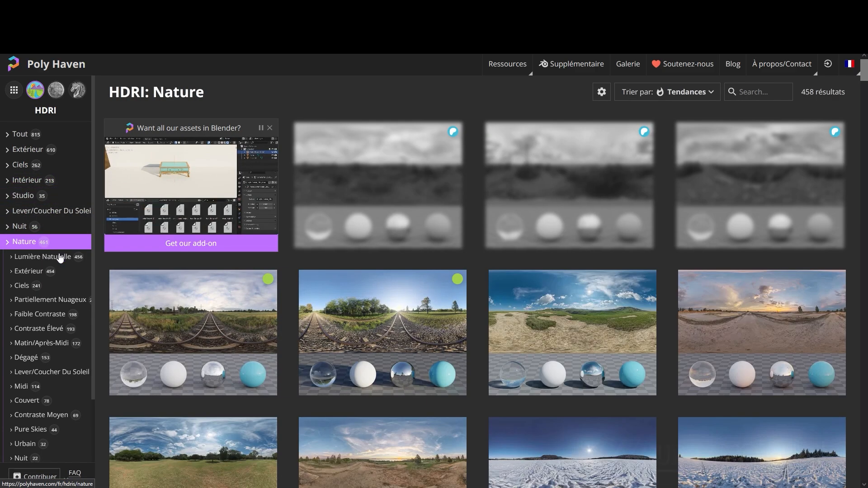
{"action": "left_click", "coordinate": [71, 330]}
{"action": "scroll", "coordinate": [369, 194], "scroll_direction": "down", "scroll_amount": 3}
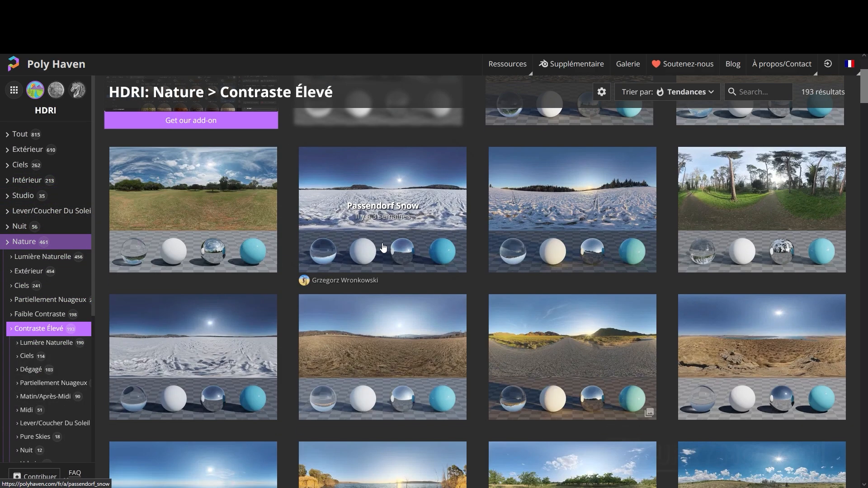
{"action": "scroll", "coordinate": [452, 195], "scroll_direction": "up", "scroll_amount": 3}
{"action": "left_click", "coordinate": [566, 190]}
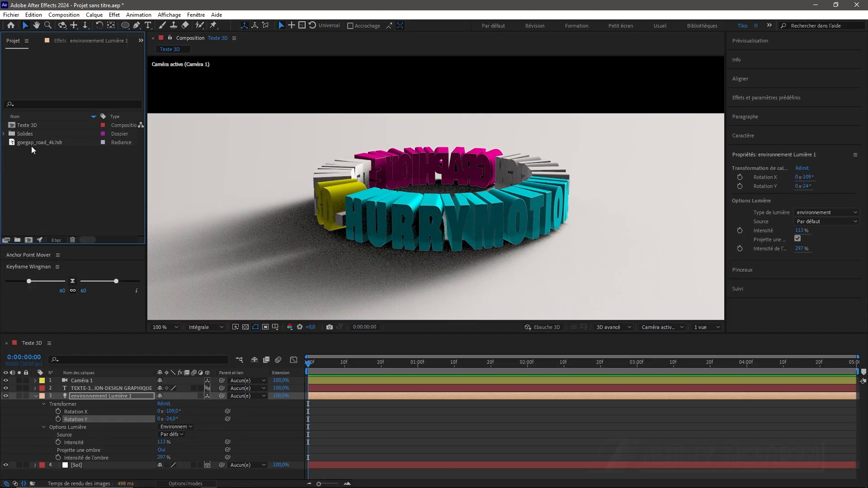
Add goegap_road_4k.hdr as the top layer of the Texte 3D composition and fit it to the composition size.
{"action": "left_click_drag", "start_coordinate": [29, 143], "coordinate": [100, 378]}
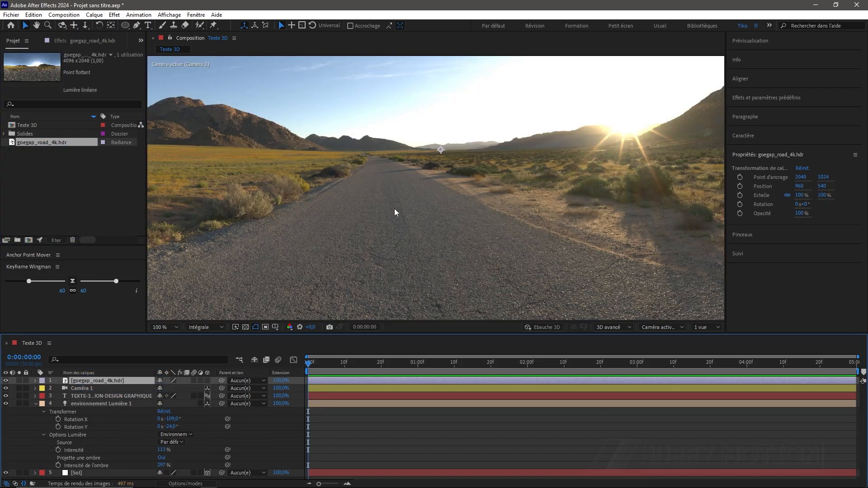
{"action": "scroll", "coordinate": [395, 210], "scroll_direction": "down", "scroll_amount": 4}
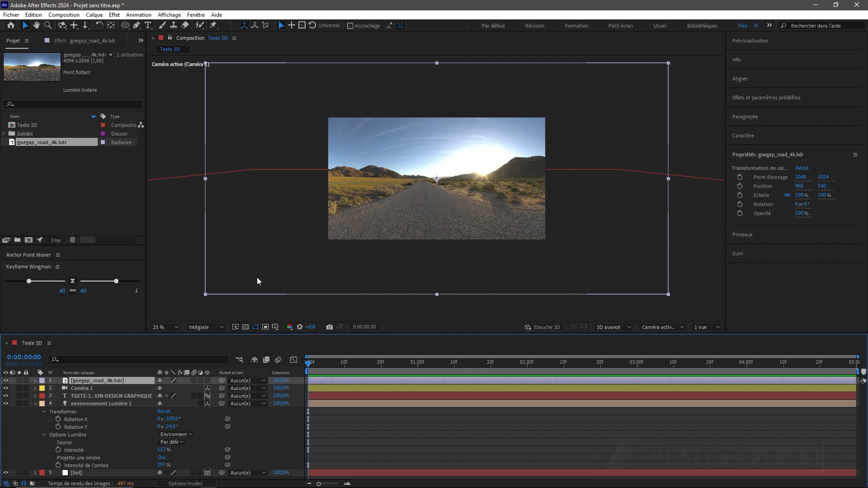
{"action": "right_click", "coordinate": [104, 379]}
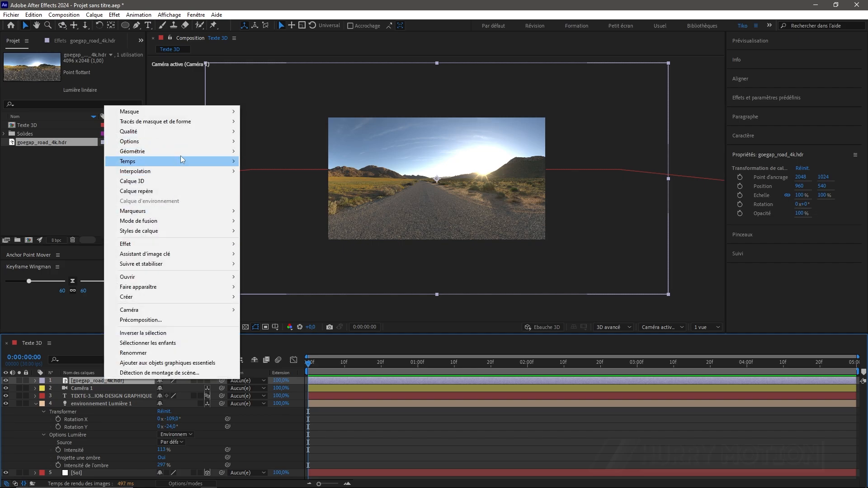
{"action": "mouse_move", "coordinate": [183, 152]}
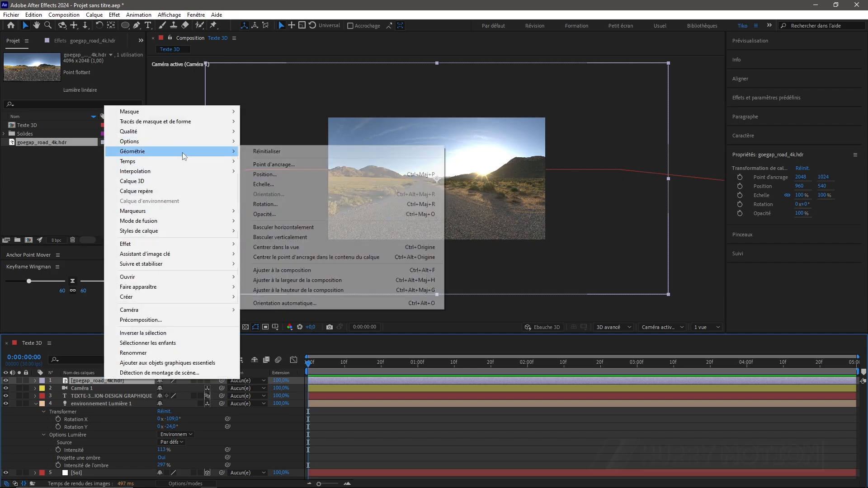
{"action": "left_click", "coordinate": [296, 271]}
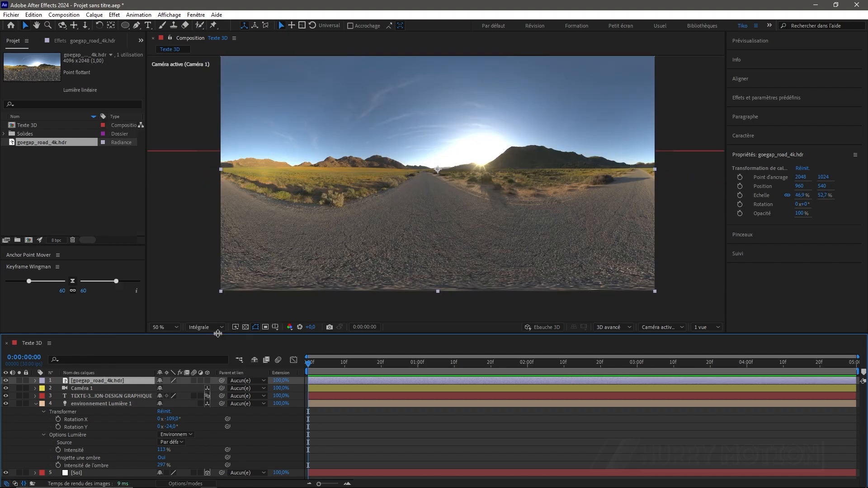
Set the environment light's source to the goegap_road_4k.hdr layer.
{"action": "left_click", "coordinate": [75, 404]}
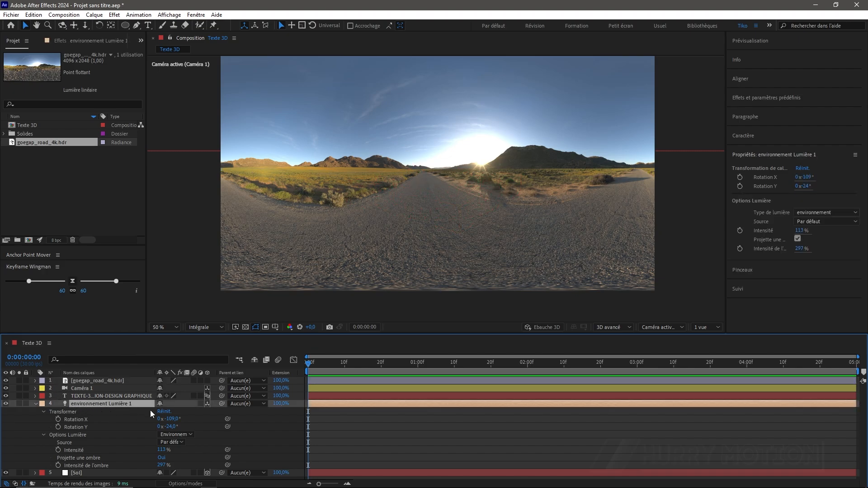
{"action": "left_click", "coordinate": [174, 442]}
{"action": "left_click", "coordinate": [194, 466]}
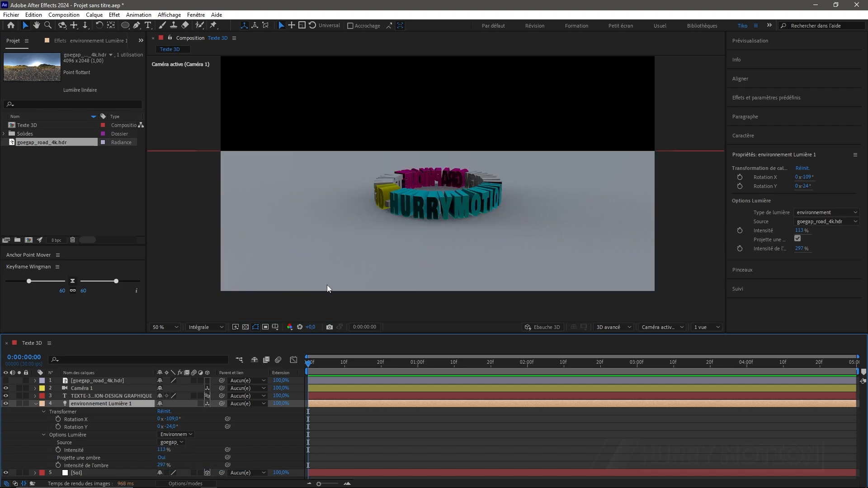
Set the environment light's shadow intensity to 435%, intensity to 104% and Y rotation to 162°.
{"action": "key", "text": "slash"}
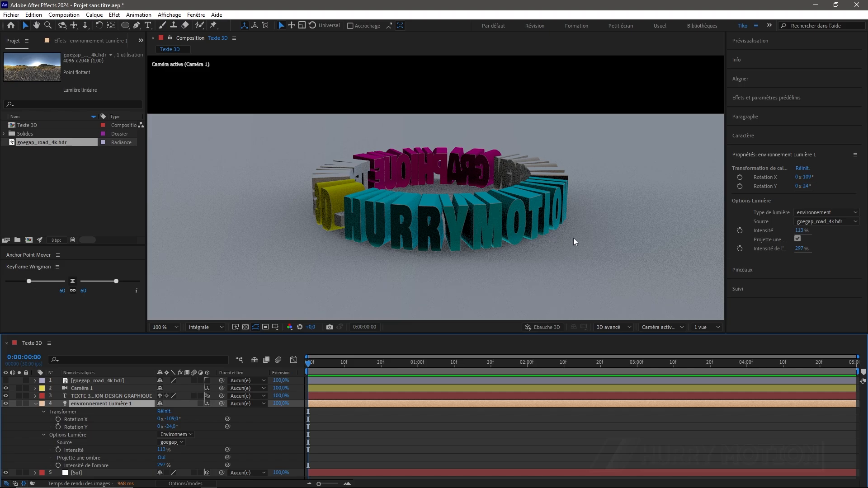
{"action": "scroll", "coordinate": [457, 246], "scroll_direction": "down", "scroll_amount": 2}
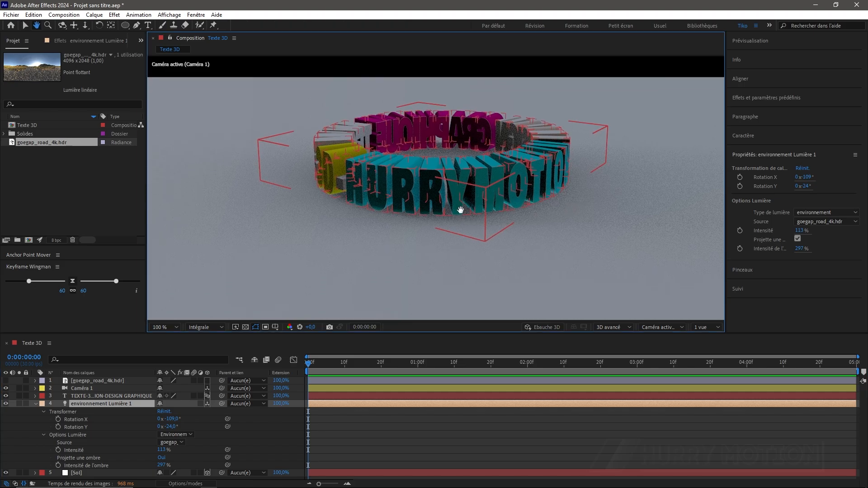
{"action": "left_click", "coordinate": [88, 406]}
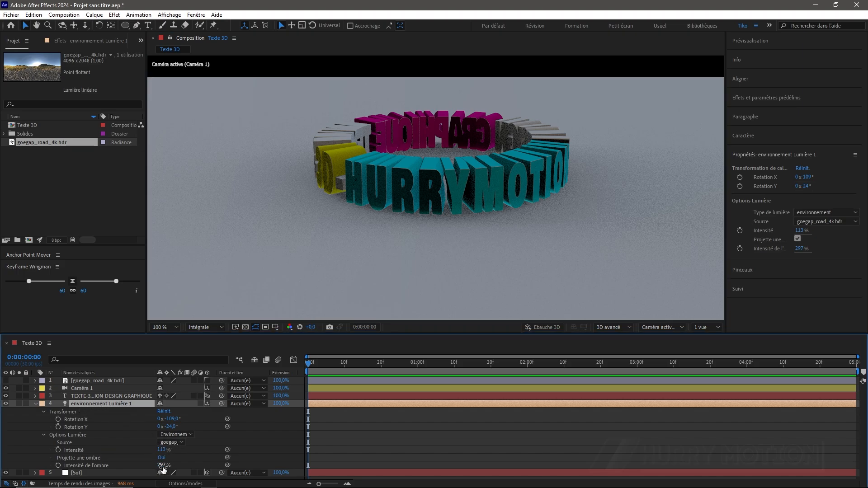
{"action": "left_click_drag", "start_coordinate": [162, 466], "coordinate": [229, 467]}
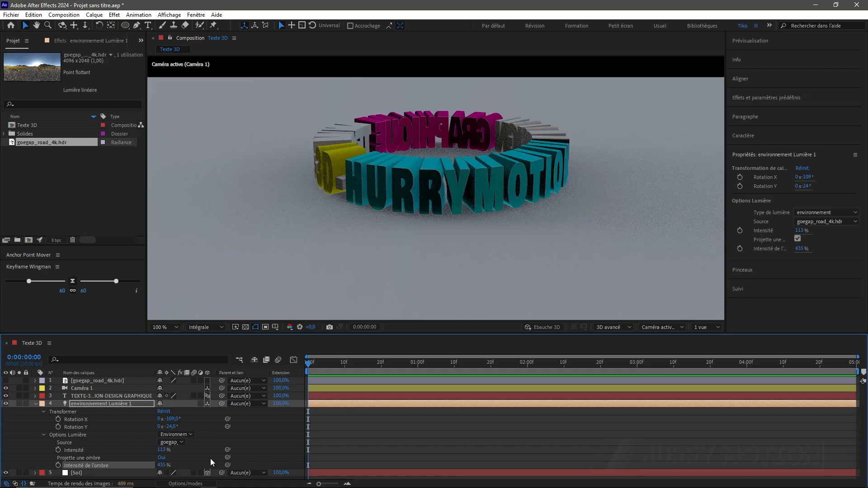
{"action": "left_click", "coordinate": [164, 457]}
{"action": "left_click_drag", "start_coordinate": [162, 451], "coordinate": [254, 427]}
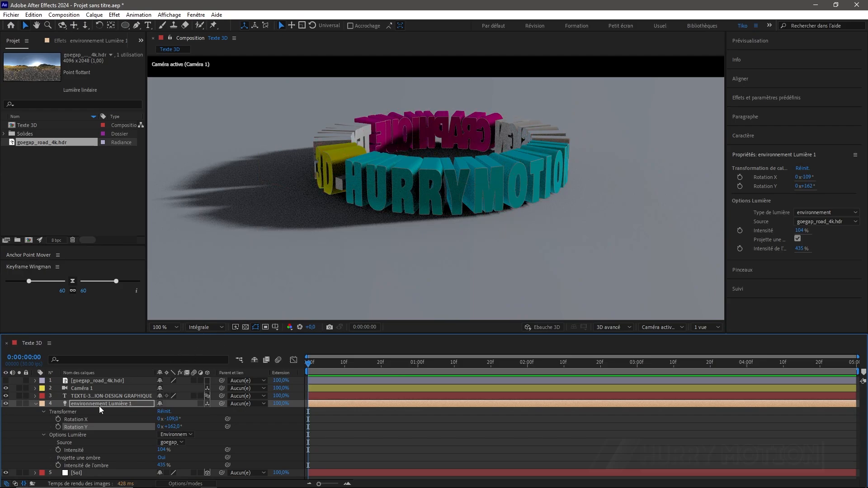
Reduce the stroke width of the 3D text layer to 0 px.
{"action": "left_click", "coordinate": [86, 396]}
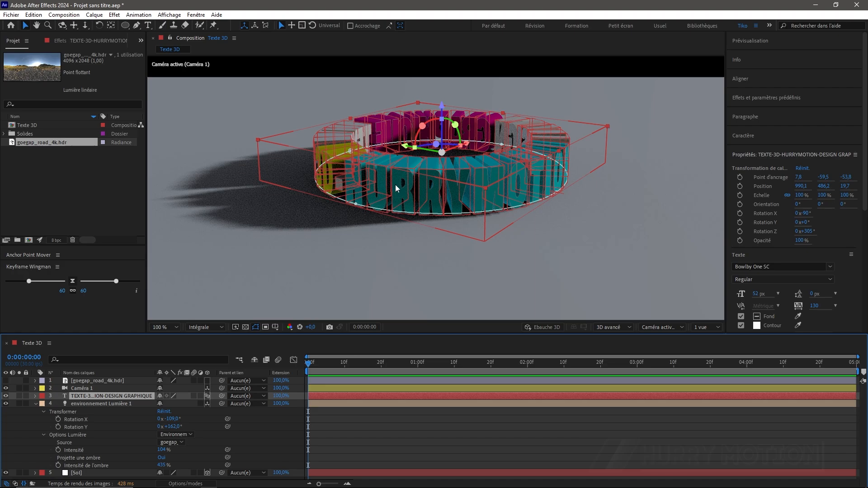
{"action": "left_click", "coordinate": [148, 26]}
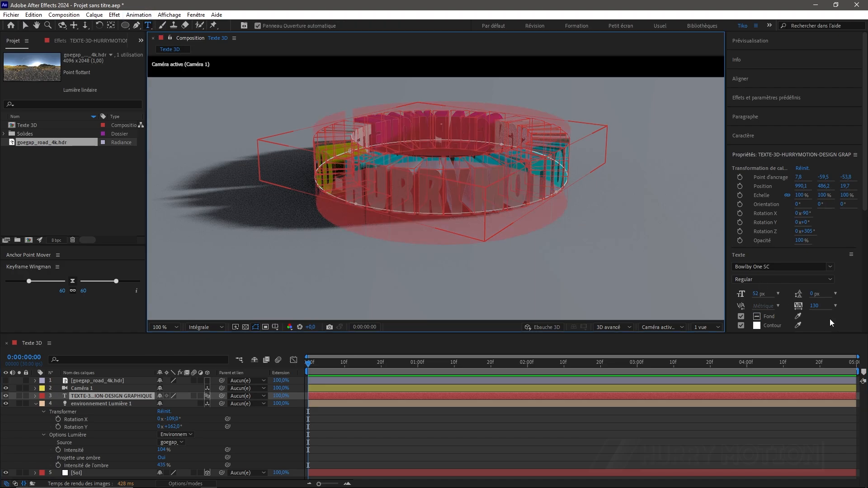
{"action": "scroll", "coordinate": [832, 318], "scroll_direction": "down", "scroll_amount": 4}
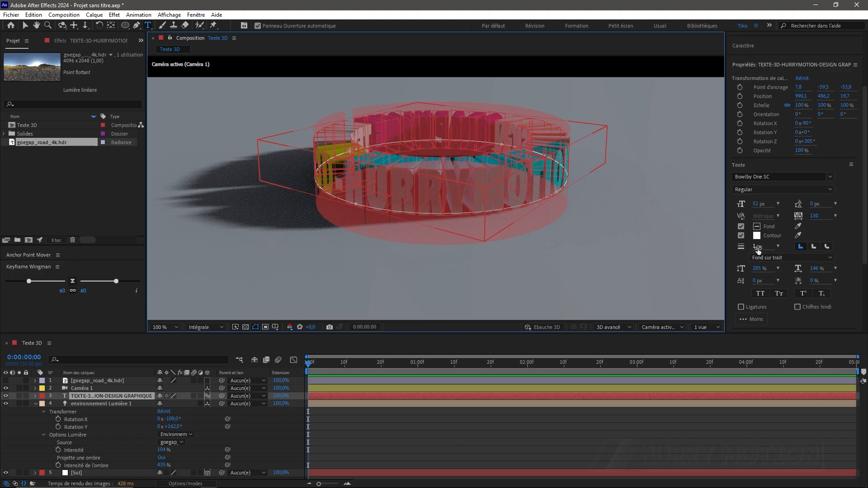
{"action": "left_click_drag", "start_coordinate": [757, 248], "coordinate": [716, 252]}
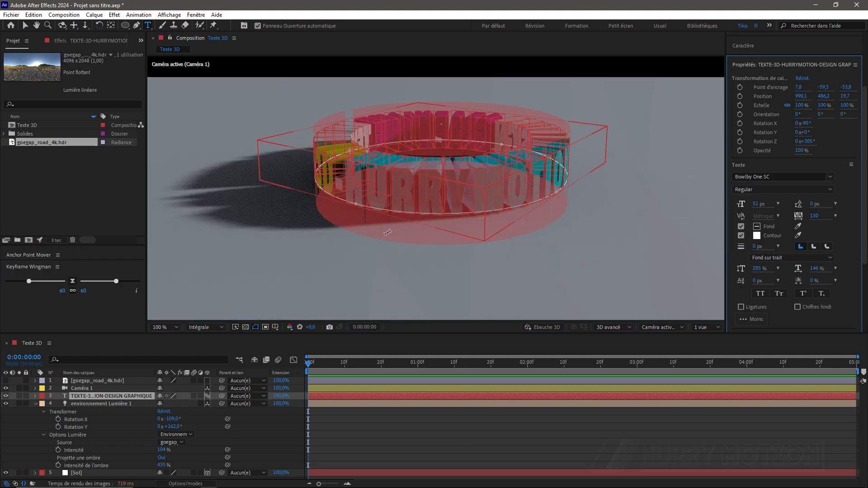
{"action": "left_click", "coordinate": [757, 236]}
{"action": "left_click", "coordinate": [827, 265]}
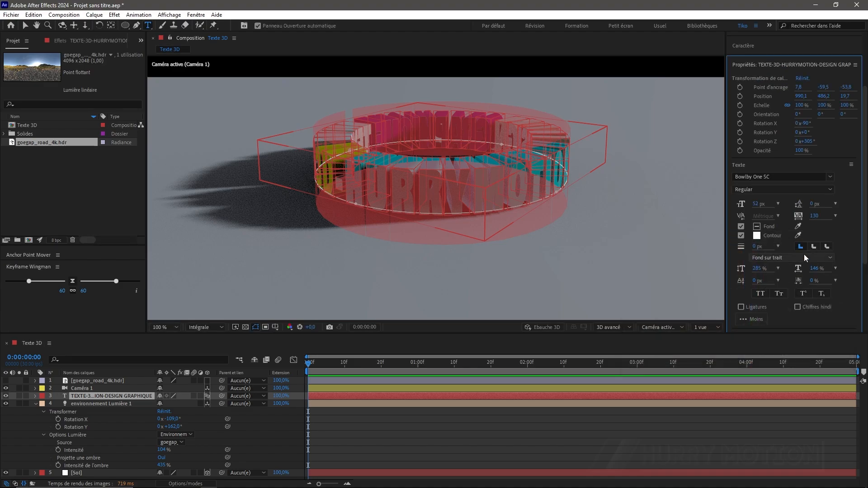
Return to the Selection tool and collapse the environment light's properties in the timeline.
{"action": "key", "text": "v"}
{"action": "left_click", "coordinate": [367, 171]}
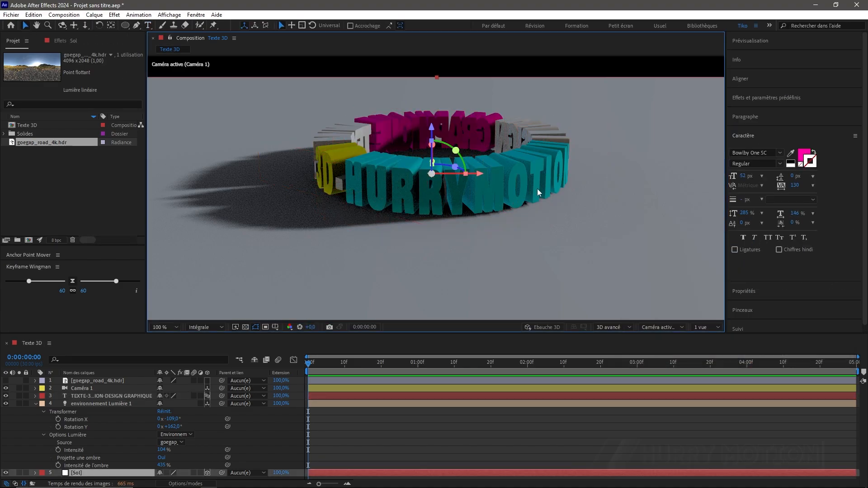
{"action": "left_click_drag", "start_coordinate": [306, 364], "coordinate": [264, 373]}
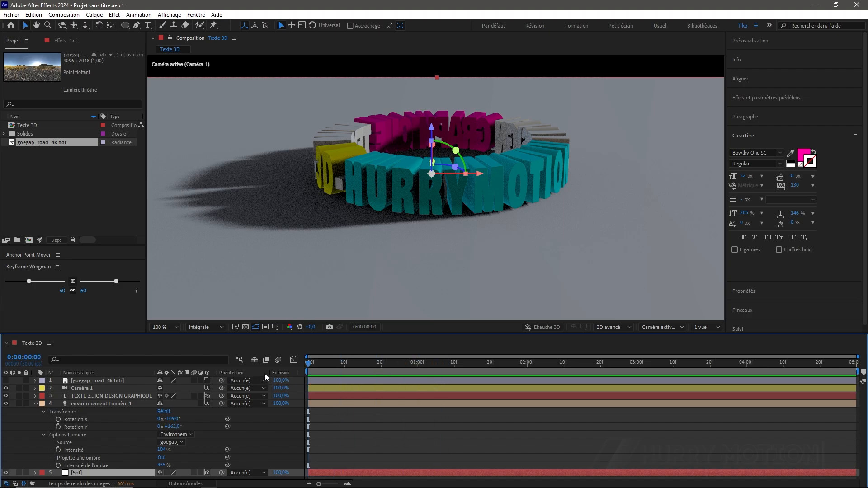
{"action": "left_click", "coordinate": [36, 403]}
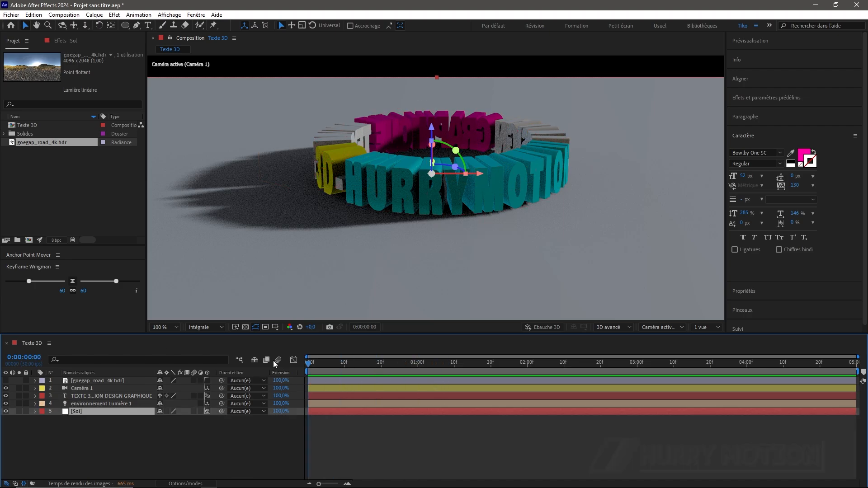
Add the expression time*25 to the text ring's Z rotation so it spins continuously.
{"action": "left_click", "coordinate": [80, 394]}
{"action": "key", "text": "r"}
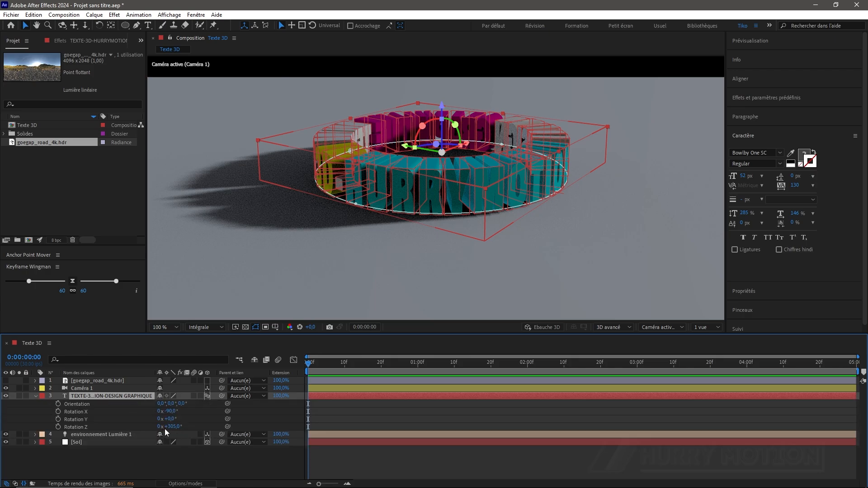
{"action": "mouse_move", "coordinate": [174, 429]}
{"action": "left_mouse_down"}
{"action": "mouse_move", "coordinate": [167, 426]}
{"action": "mouse_move", "coordinate": [174, 426]}
{"action": "left_mouse_up"}
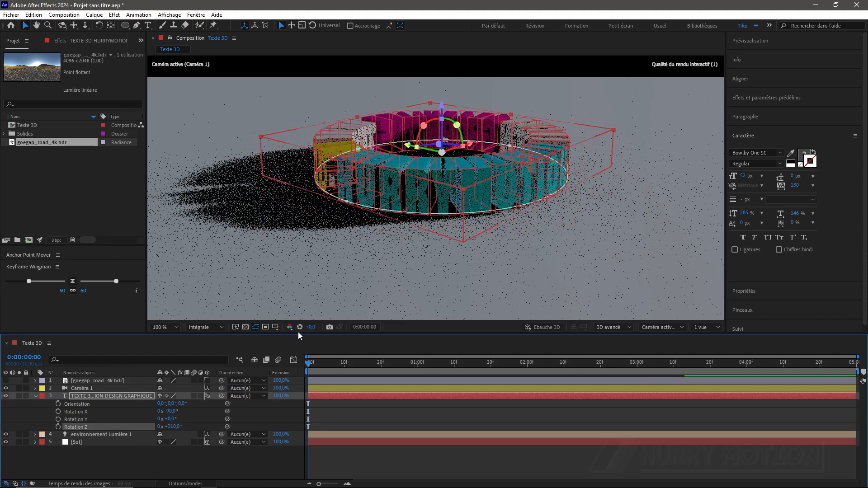
{"action": "left_click", "coordinate": [58, 427], "text": "alt"}
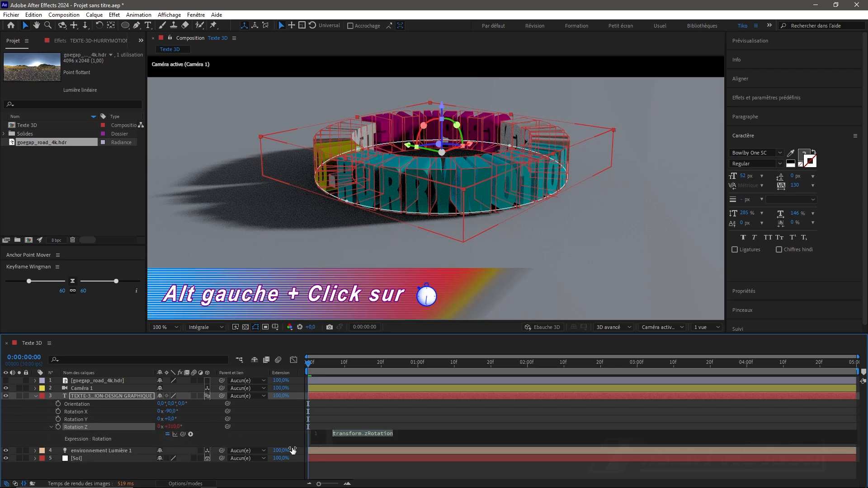
{"action": "type", "text": "time*"}
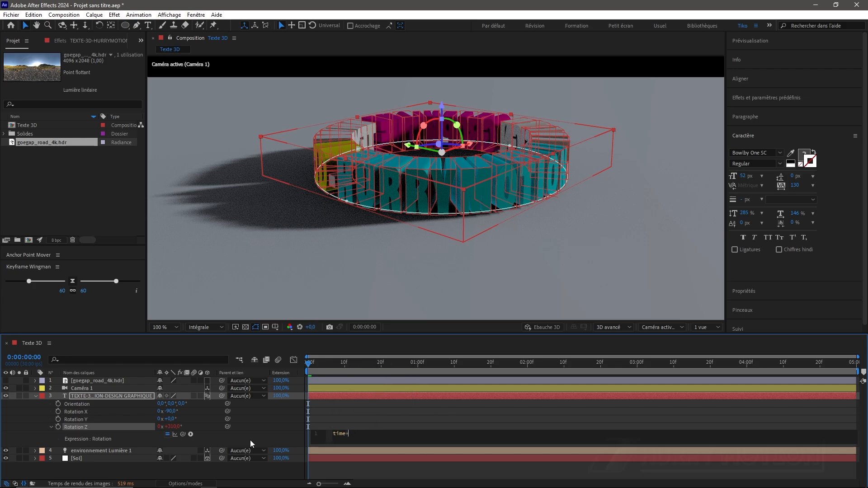
{"action": "type", "text": "25"}
{"action": "key", "text": "KP_Enter"}
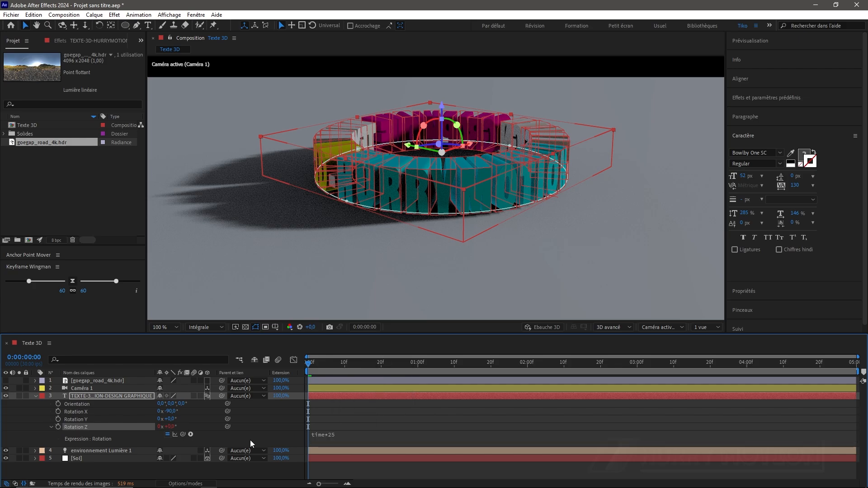
Preview the spinning ring and end the composition's work area at about 2 seconds.
{"action": "key", "text": "space"}
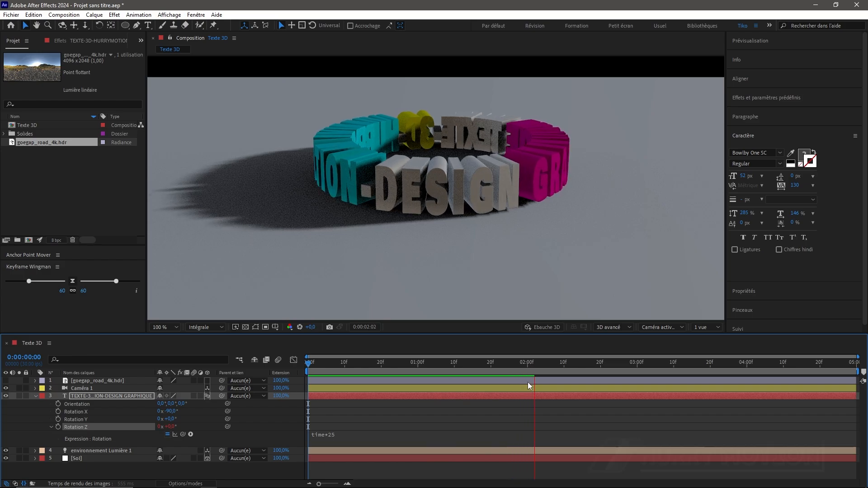
{"action": "left_click_drag", "start_coordinate": [535, 364], "coordinate": [526, 384]}
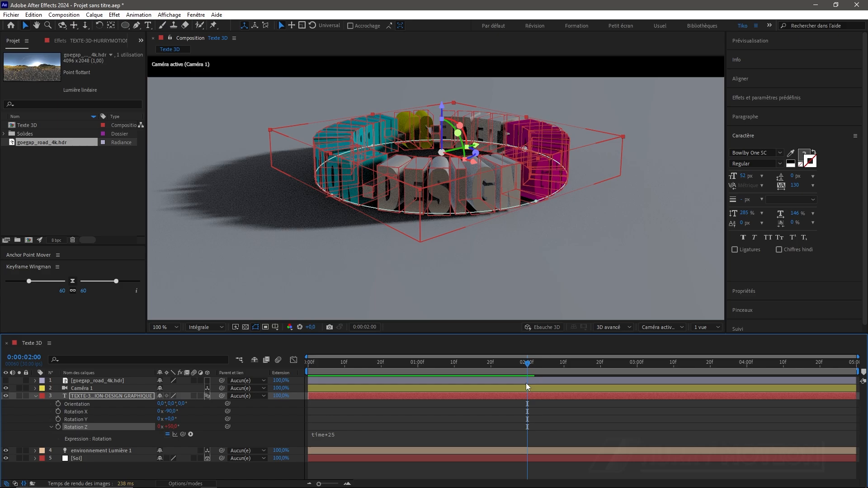
{"action": "key", "text": "n"}
{"action": "left_click_drag", "start_coordinate": [463, 365], "coordinate": [351, 363]}
{"action": "scroll", "coordinate": [435, 267], "scroll_direction": "down", "scroll_amount": 1}
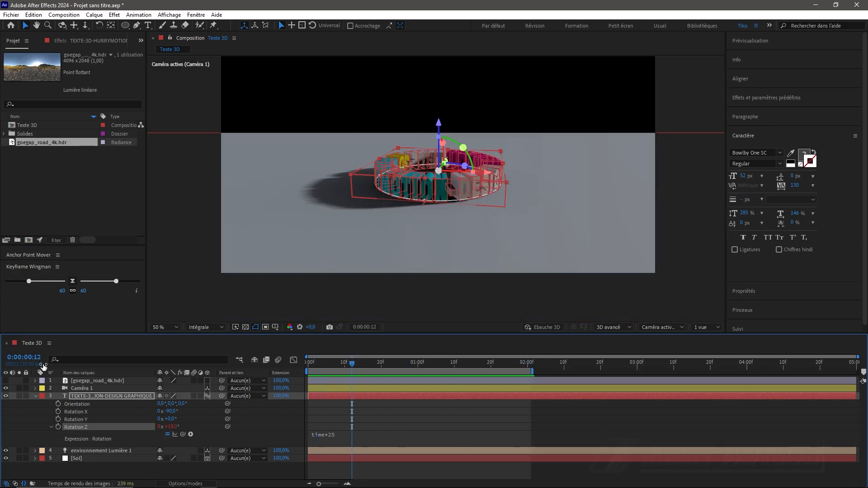
Duplicate the text ring and stack the copy directly above the original, using a two-view layout to check the alignment.
{"action": "left_click", "coordinate": [35, 397]}
{"action": "key", "text": "Return"}
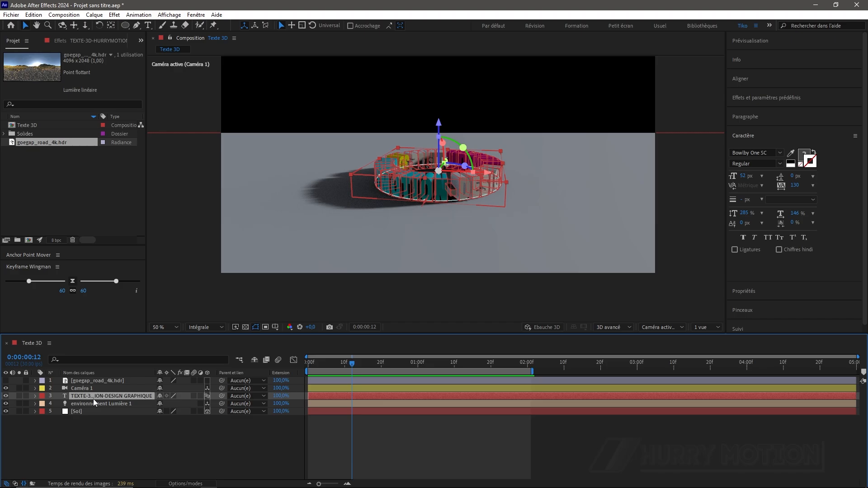
{"action": "key", "text": "ctrl+d"}
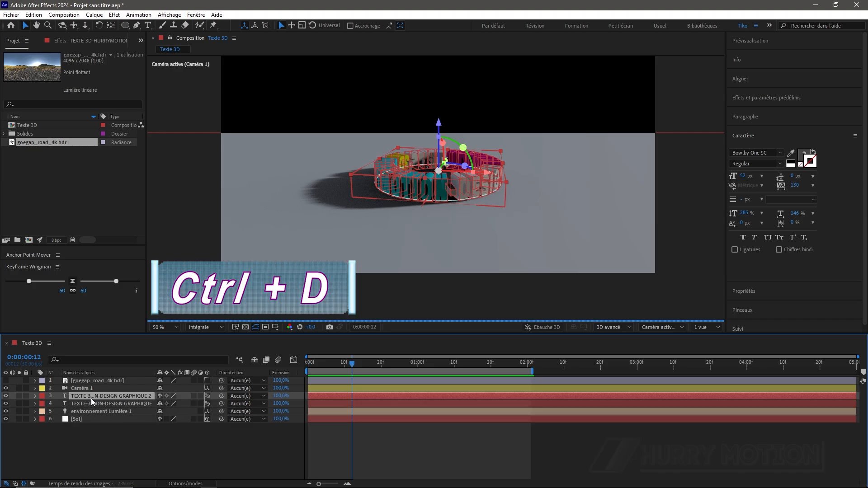
{"action": "scroll", "coordinate": [444, 107], "scroll_direction": "up", "scroll_amount": 1}
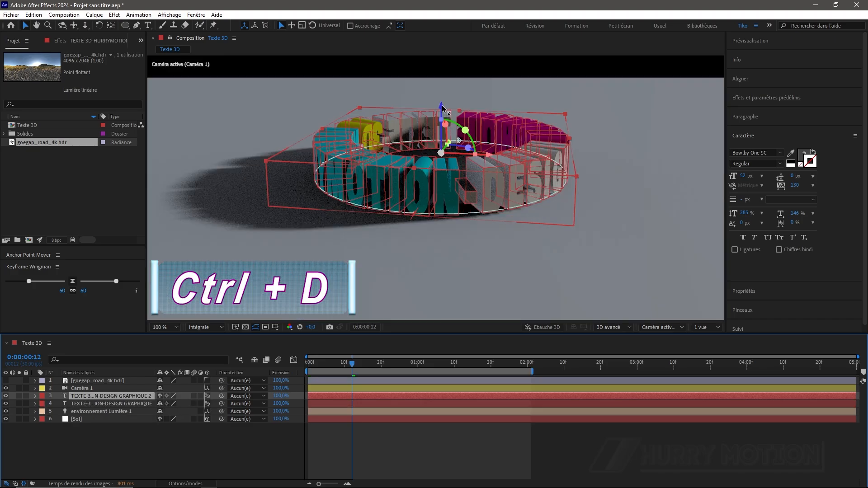
{"action": "left_click_drag", "start_coordinate": [444, 106], "coordinate": [448, 63]}
{"action": "left_click", "coordinate": [699, 328]}
{"action": "left_click", "coordinate": [704, 341]}
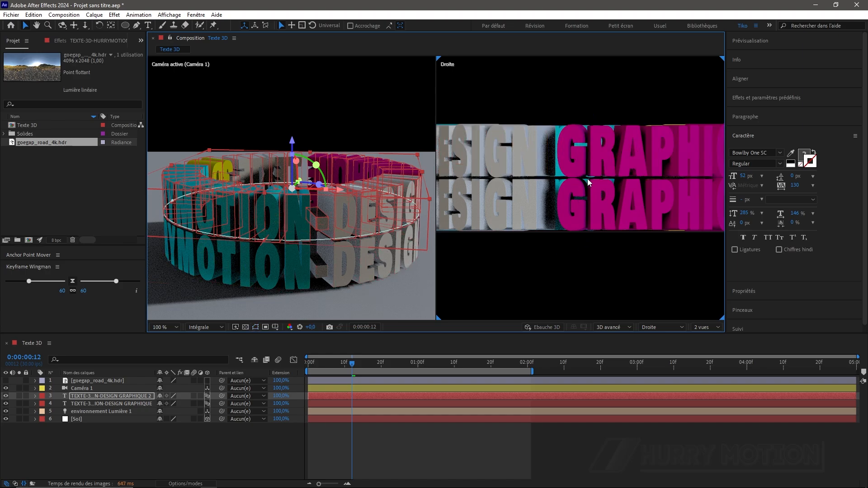
{"action": "left_click", "coordinate": [293, 145]}
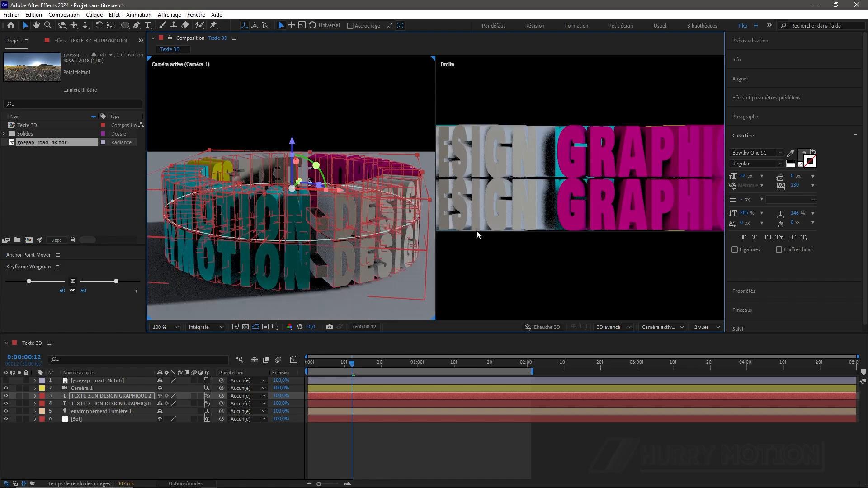
Change the duplicated ring's Z rotation expression to time*-25 and preview the counter-rotation.
{"action": "left_click", "coordinate": [116, 397]}
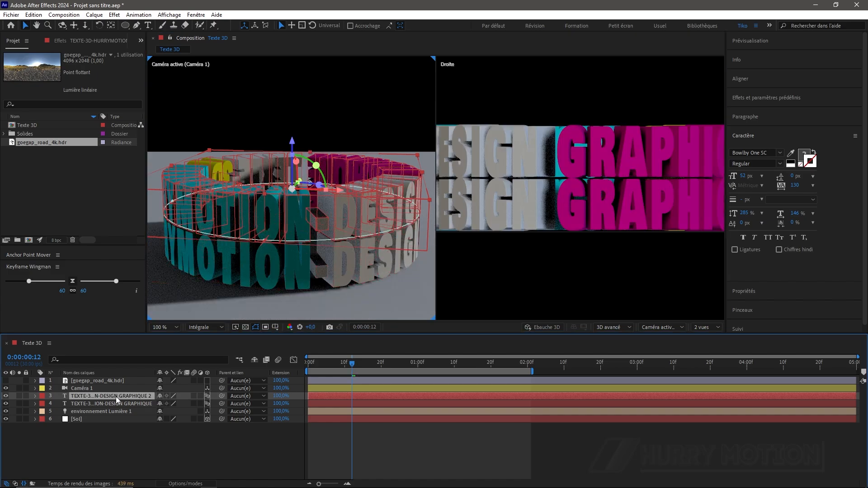
{"action": "key", "text": "e"}
{"action": "key", "text": "e"}
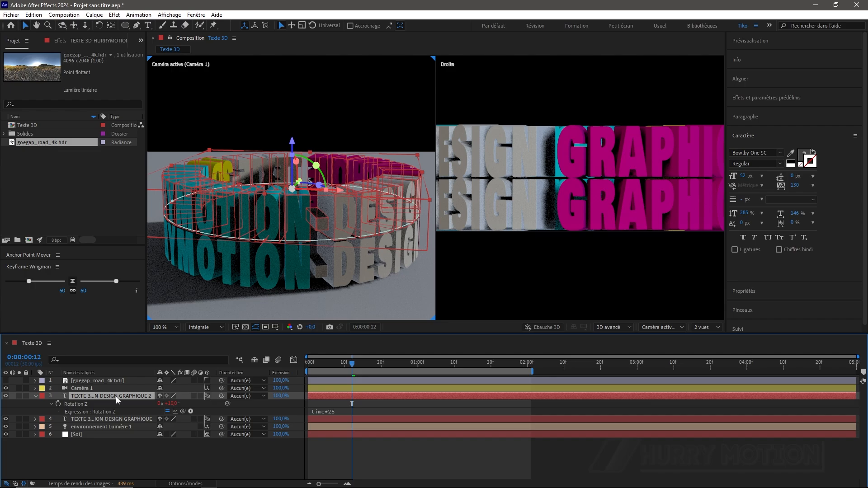
{"action": "left_click", "coordinate": [328, 411]}
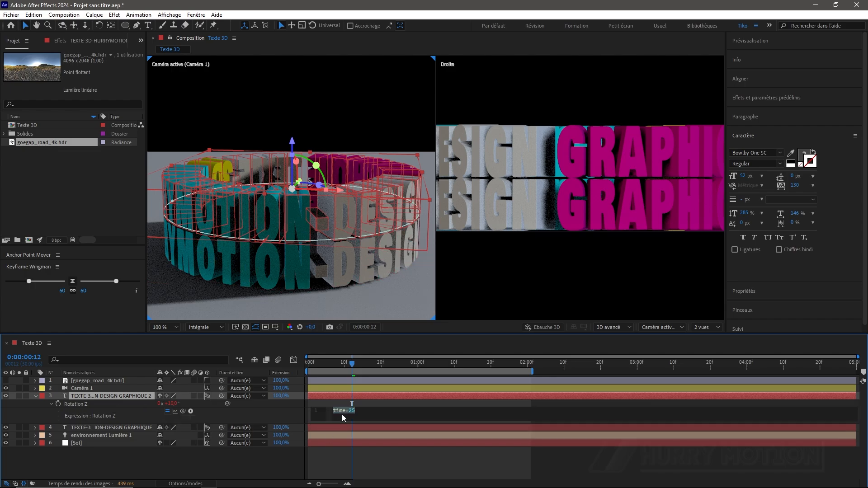
{"action": "left_click", "coordinate": [370, 397]}
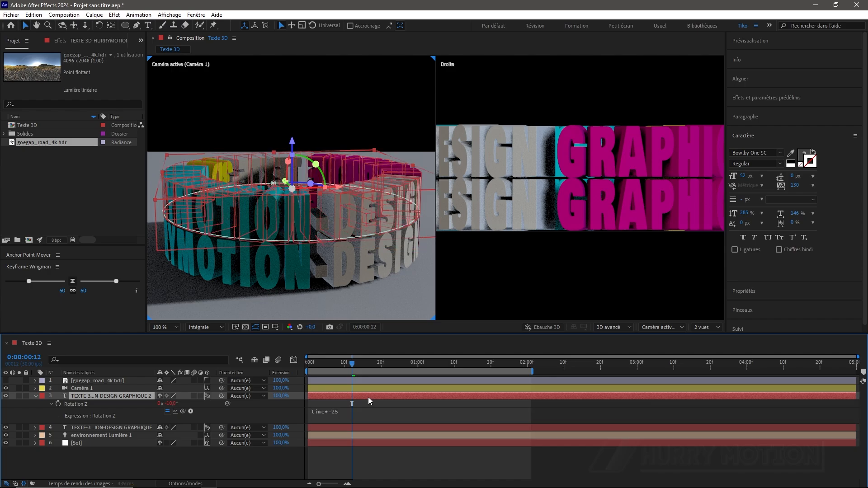
{"action": "left_click_drag", "start_coordinate": [344, 368], "coordinate": [312, 368]}
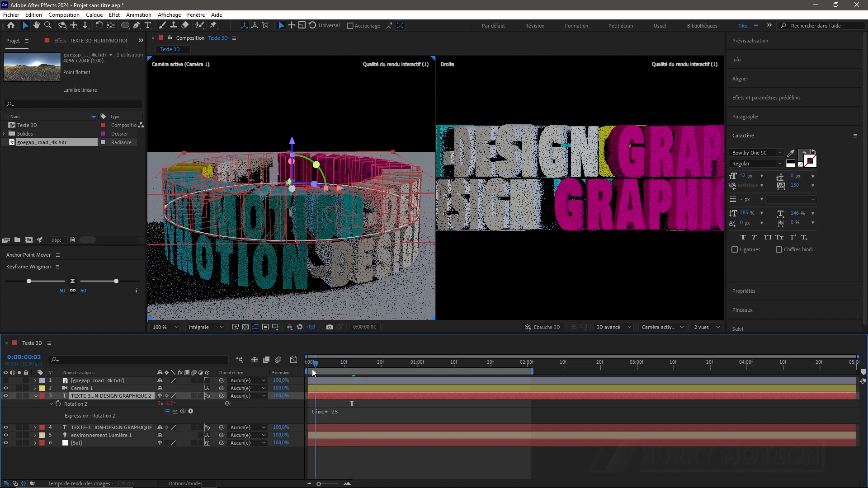
{"action": "key", "text": "space"}
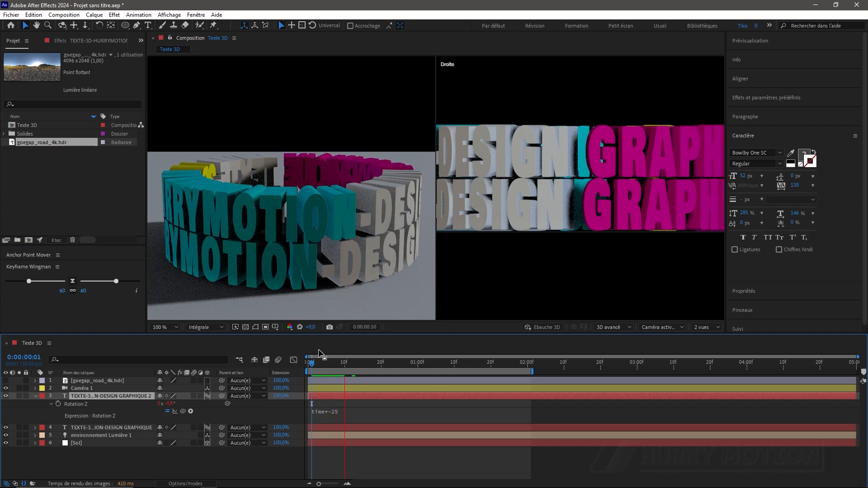
{"action": "key", "text": "space"}
Duplicate the second text ring and raise the new copy on top of the other two.
{"action": "left_click", "coordinate": [37, 396]}
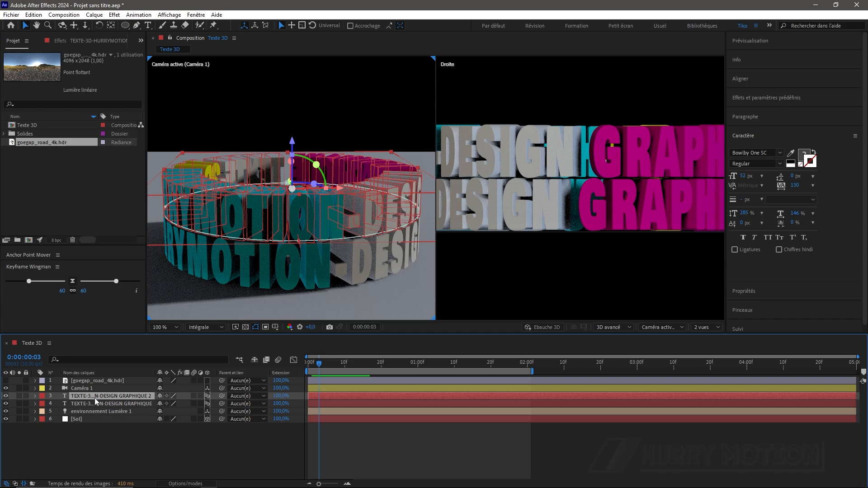
{"action": "key", "text": "ctrl+d"}
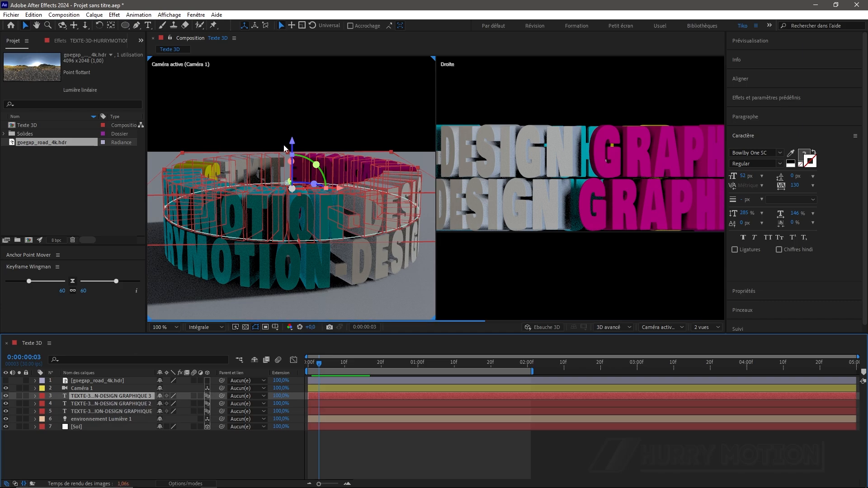
{"action": "left_click_drag", "start_coordinate": [296, 144], "coordinate": [299, 103]}
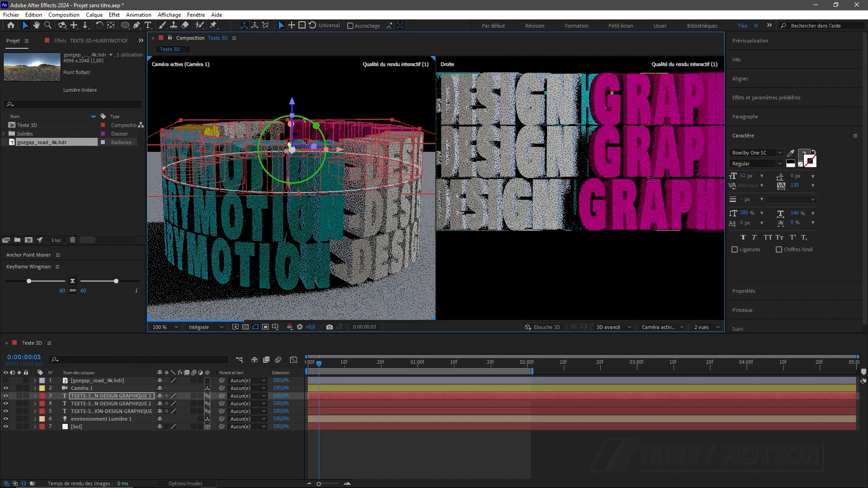
Fill the top ring's text entirely with white and set its vertical scale to 180%.
{"action": "left_click", "coordinate": [149, 26]}
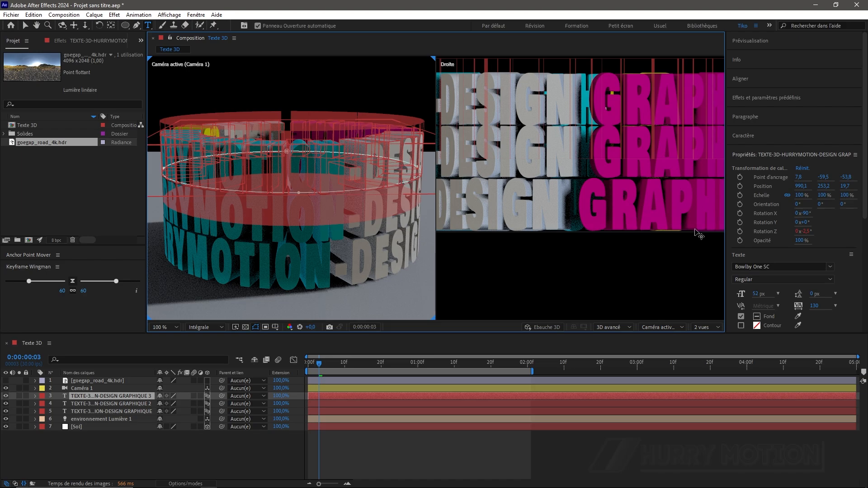
{"action": "left_click", "coordinate": [769, 318]}
{"action": "left_click", "coordinate": [759, 316]}
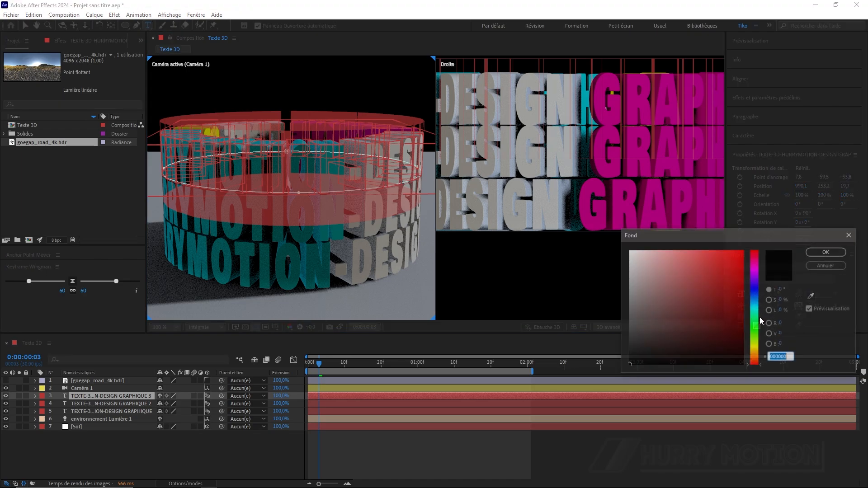
{"action": "left_click_drag", "start_coordinate": [661, 267], "coordinate": [626, 248]}
{"action": "left_click", "coordinate": [827, 255]}
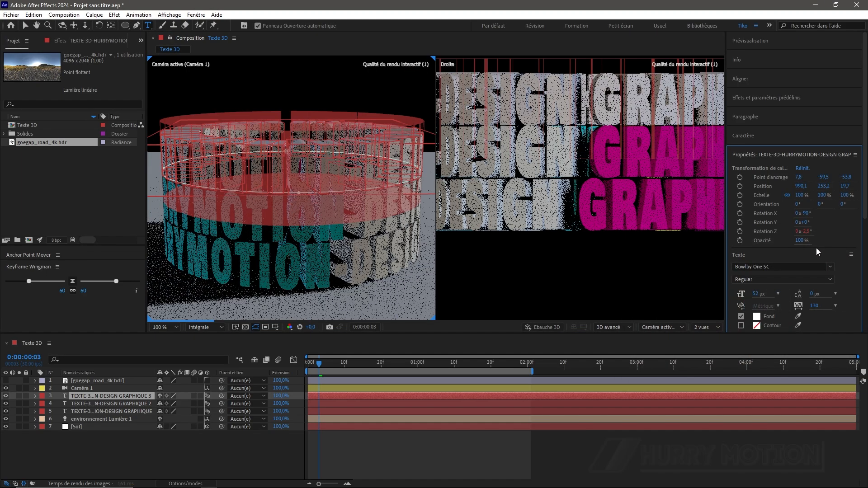
{"action": "left_click", "coordinate": [750, 135]}
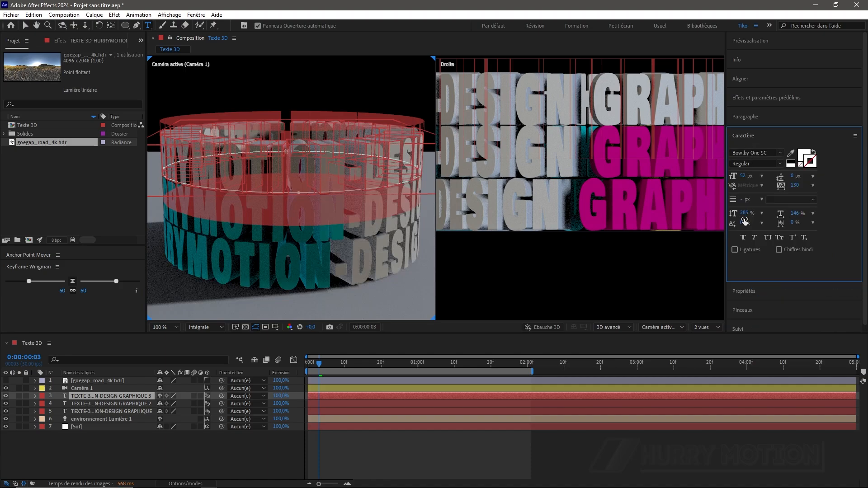
{"action": "left_click_drag", "start_coordinate": [733, 213], "coordinate": [699, 218]}
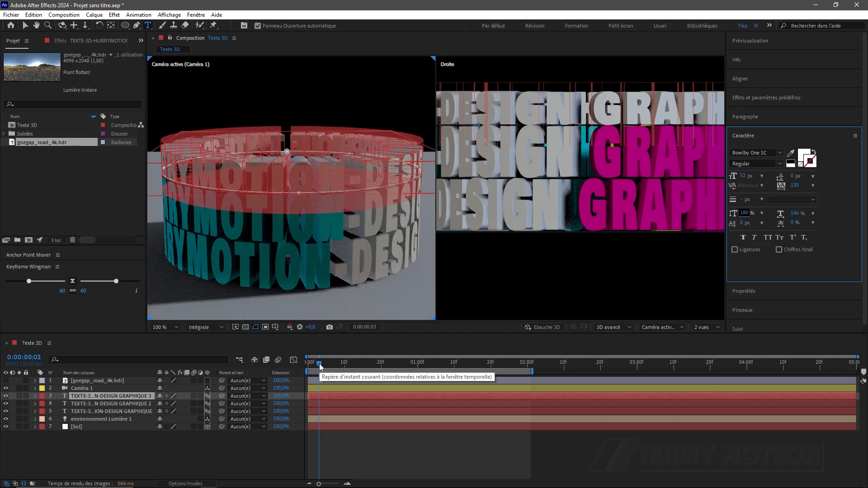
Change the top ring's Z rotation expression to time*85 and preview the animation from the start.
{"action": "left_click", "coordinate": [120, 394]}
{"action": "key", "text": "u"}
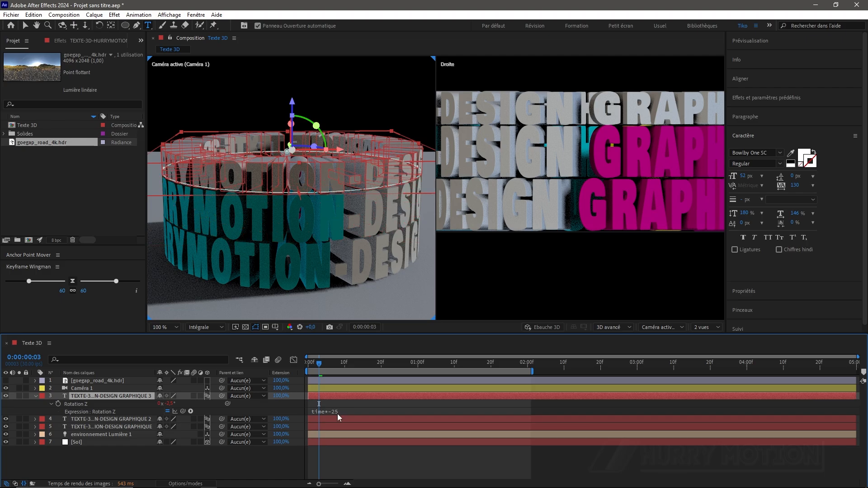
{"action": "left_click", "coordinate": [337, 412]}
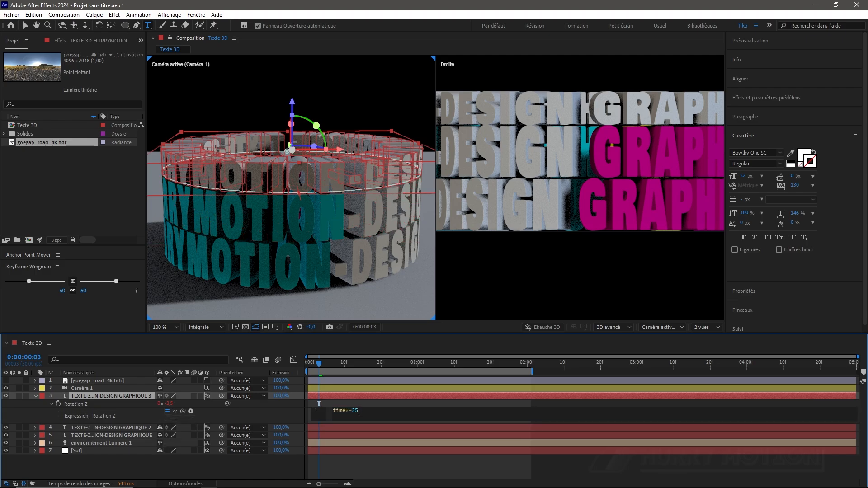
{"action": "double_click", "coordinate": [354, 411]}
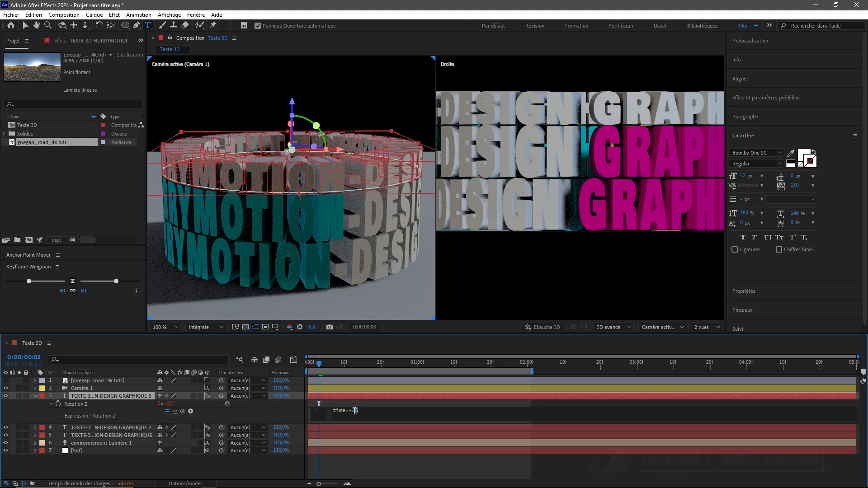
{"action": "left_click", "coordinate": [381, 397]}
{"action": "key", "text": "space"}
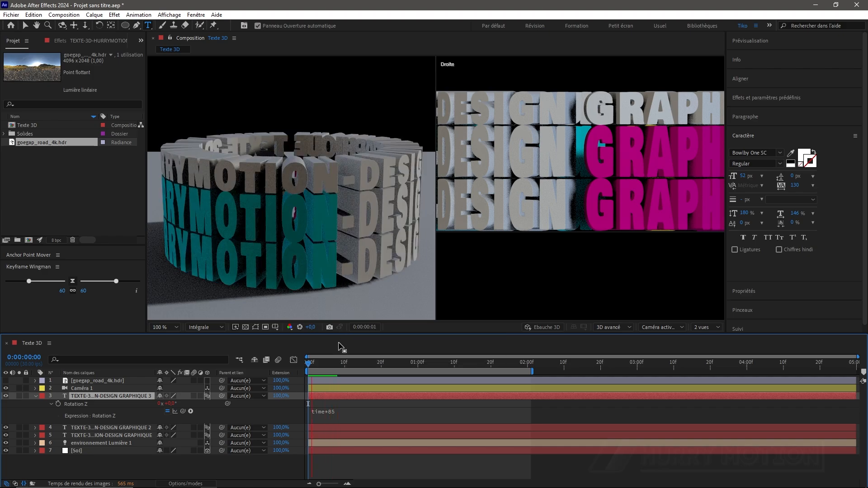
{"action": "key", "text": "space"}
Change the top ring's Z rotation expression to time*-85 and give its layer a teal label colour.
{"action": "left_click", "coordinate": [329, 412]}
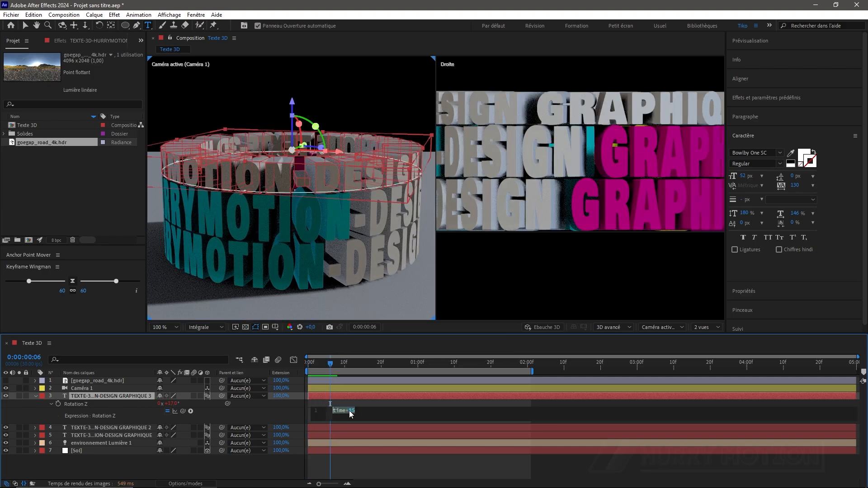
{"action": "type", "text": "-"}
{"action": "left_click", "coordinate": [383, 397]}
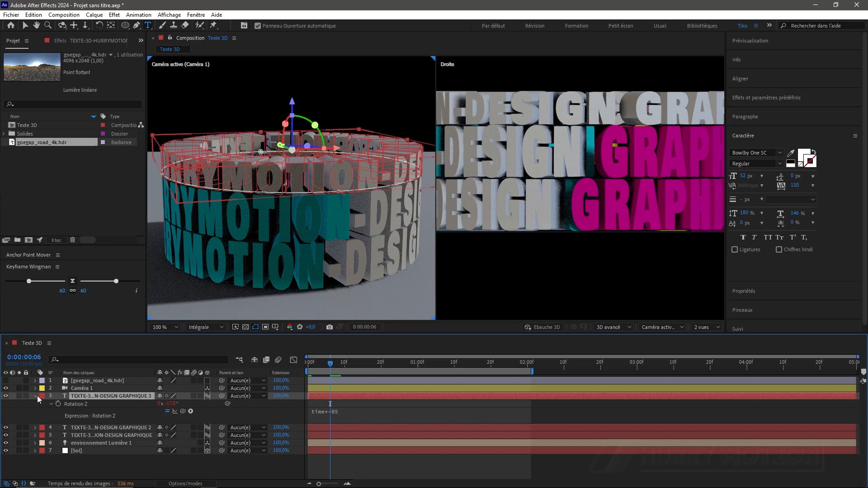
{"action": "left_click", "coordinate": [36, 396]}
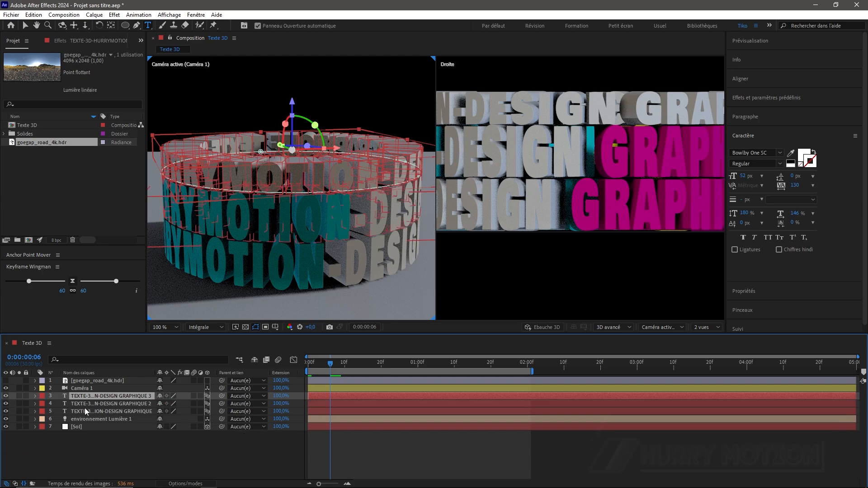
{"action": "left_click", "coordinate": [42, 396]}
{"action": "left_click", "coordinate": [56, 363]}
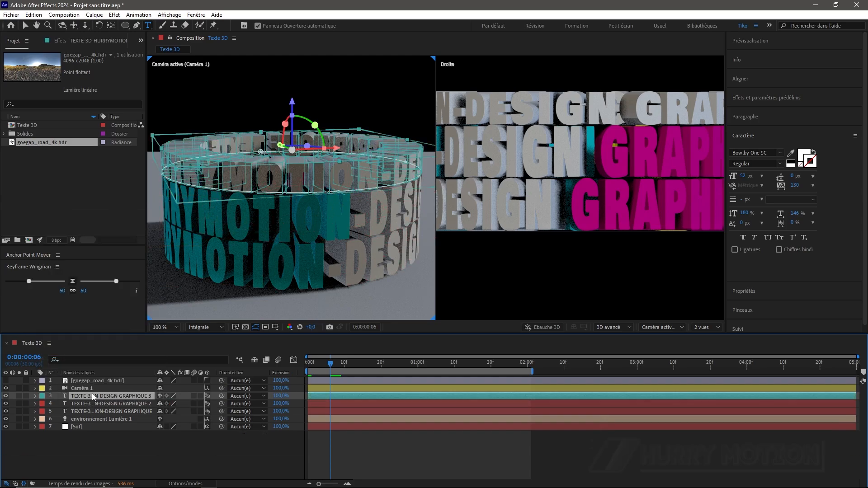
Duplicate the two lower text rings together and raise both copies above the white ring.
{"action": "left_click", "coordinate": [76, 403]}
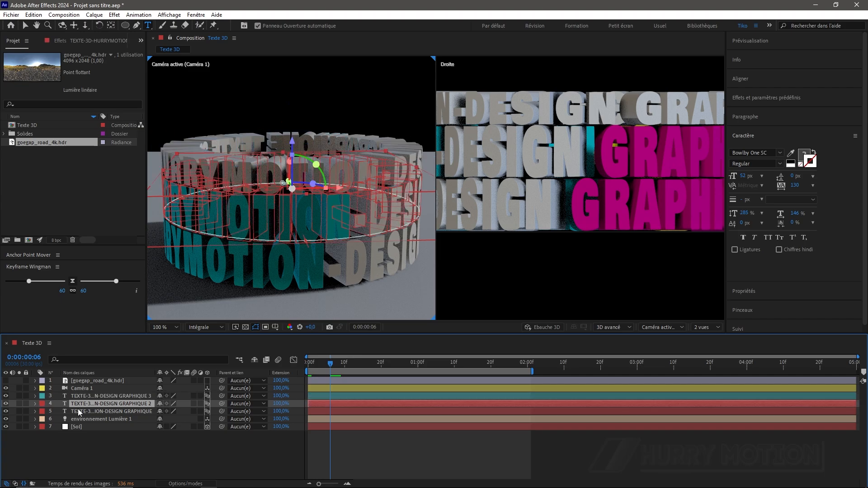
{"action": "left_click", "coordinate": [77, 409], "text": "shift"}
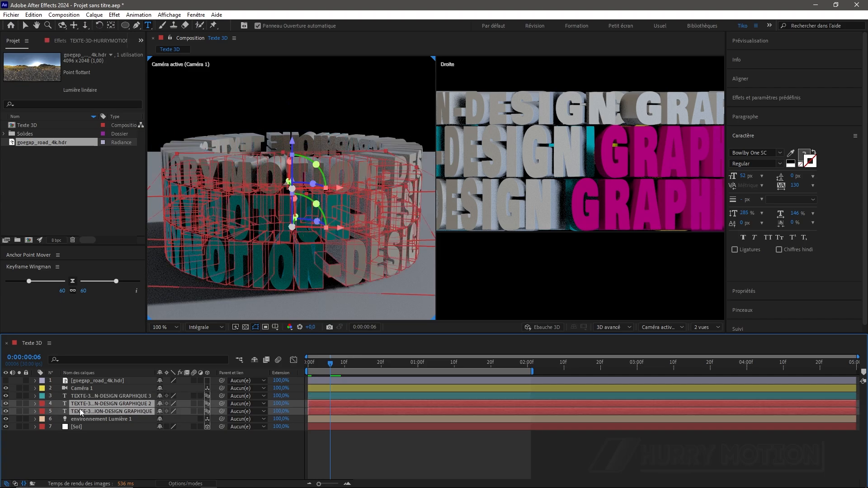
{"action": "key", "text": "ctrl+d"}
{"action": "left_click_drag", "start_coordinate": [84, 417], "coordinate": [85, 392]}
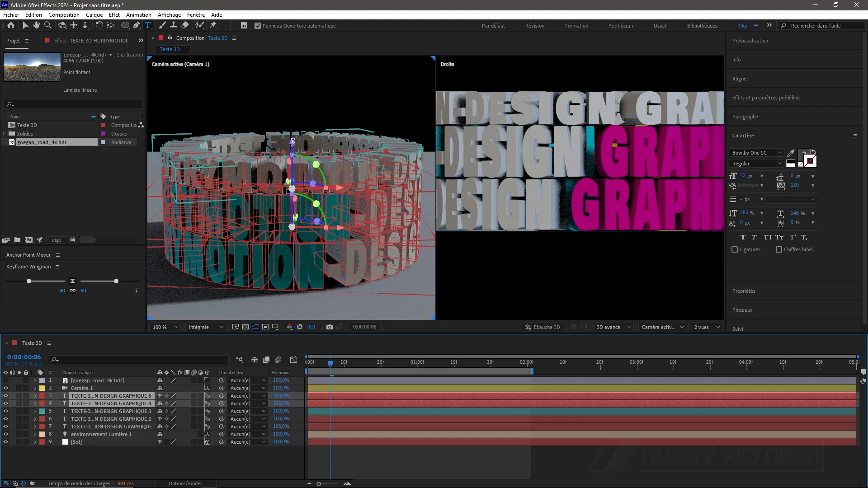
{"action": "key", "text": "v"}
{"action": "left_click_drag", "start_coordinate": [290, 95], "coordinate": [279, 34]}
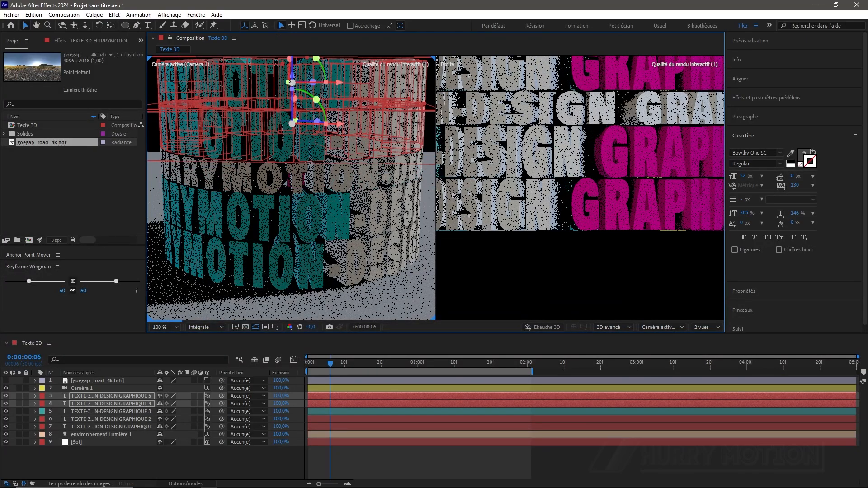
Reverse the topmost ring's spin by removing the minus sign from its Z rotation expression, making it time*25.
{"action": "left_click", "coordinate": [168, 459]}
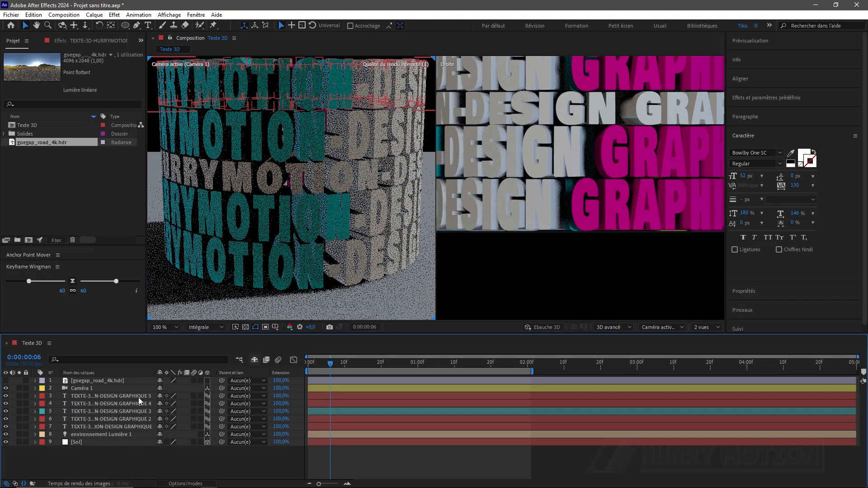
{"action": "left_click", "coordinate": [138, 397]}
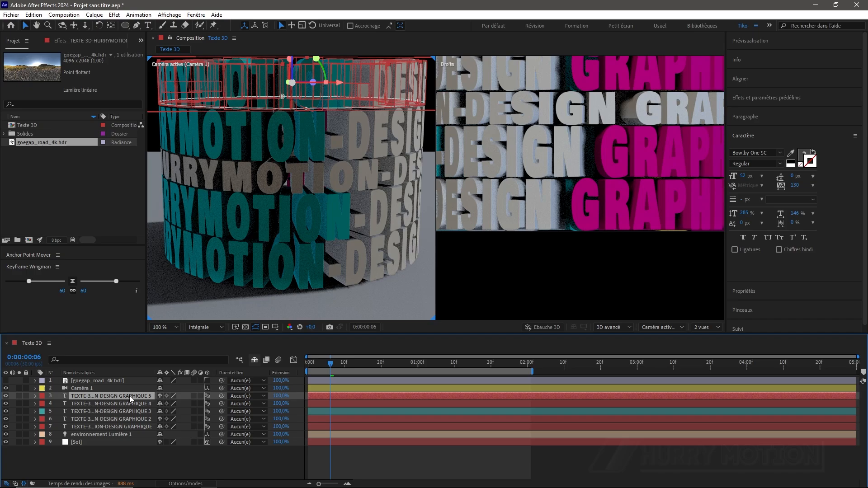
{"action": "key", "text": "e"}
{"action": "key", "text": "e"}
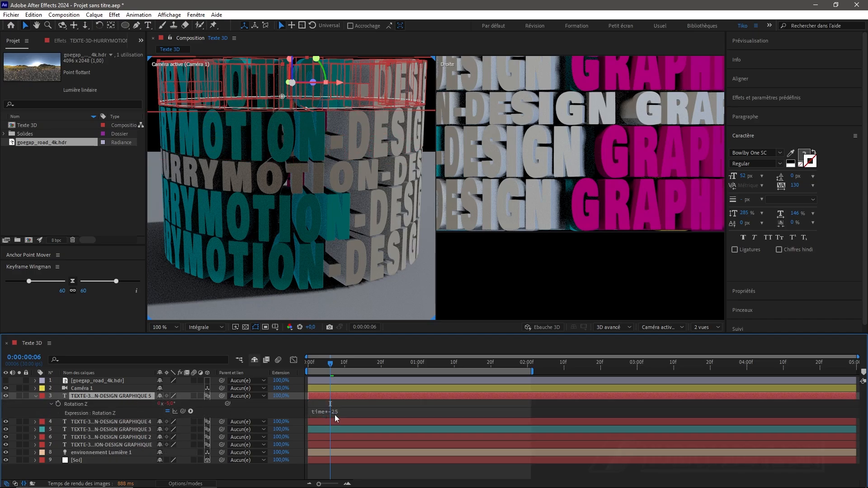
{"action": "left_click", "coordinate": [335, 414]}
{"action": "left_click", "coordinate": [77, 408]}
{"action": "key", "text": "u"}
Change the Z rotation expression of the duplicated ring just above the white one to time*-25.
{"action": "left_click", "coordinate": [84, 403]}
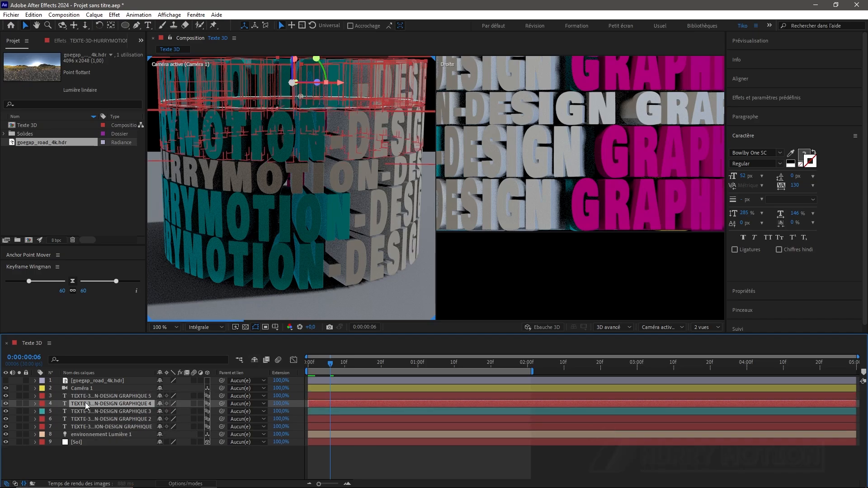
{"action": "key", "text": "u"}
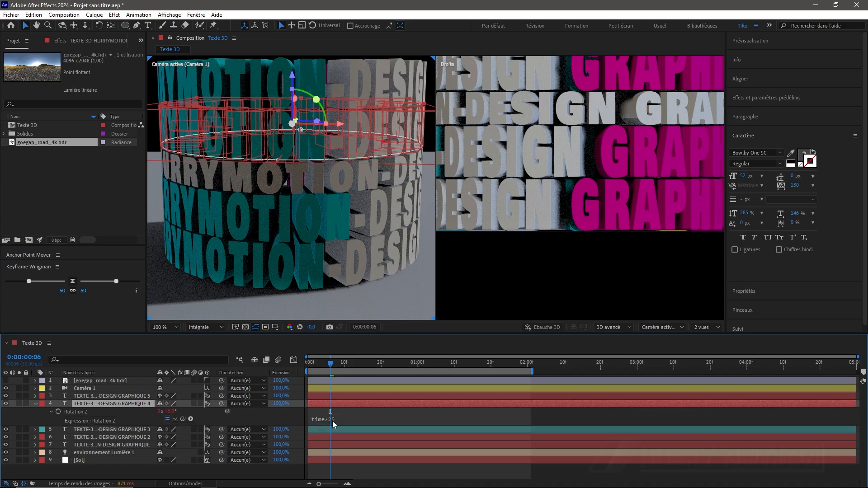
{"action": "left_click", "coordinate": [351, 420]}
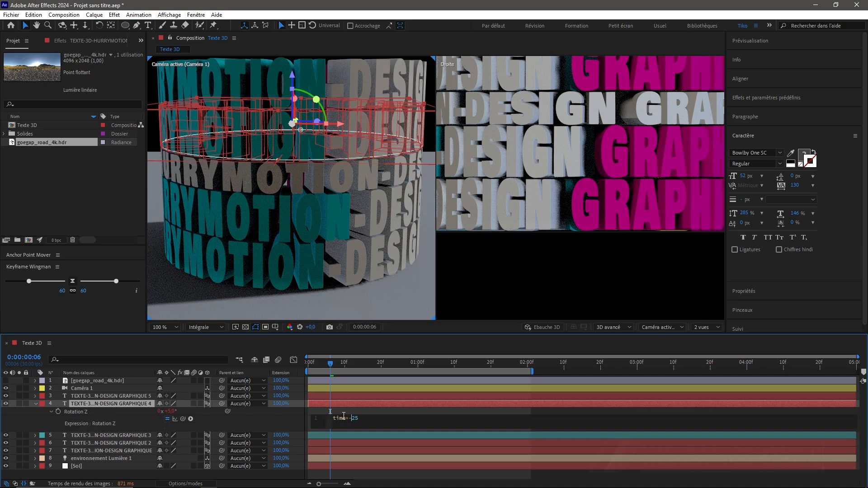
{"action": "type", "text": "-"}
{"action": "left_click", "coordinate": [327, 404]}
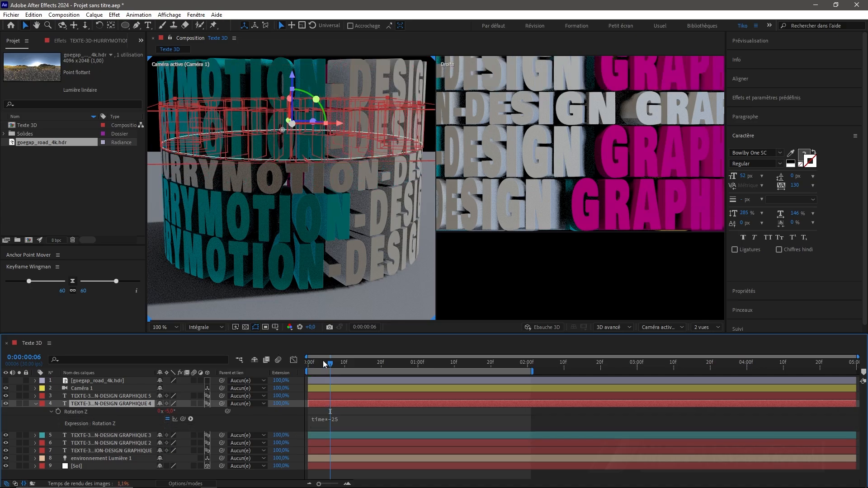
Switch the viewer to a single active-camera view and preview the five spinning rings from the first frame.
{"action": "left_click_drag", "start_coordinate": [329, 363], "coordinate": [287, 365]}
{"action": "key", "text": "u"}
{"action": "scroll", "coordinate": [313, 197], "scroll_direction": "down", "scroll_amount": 1}
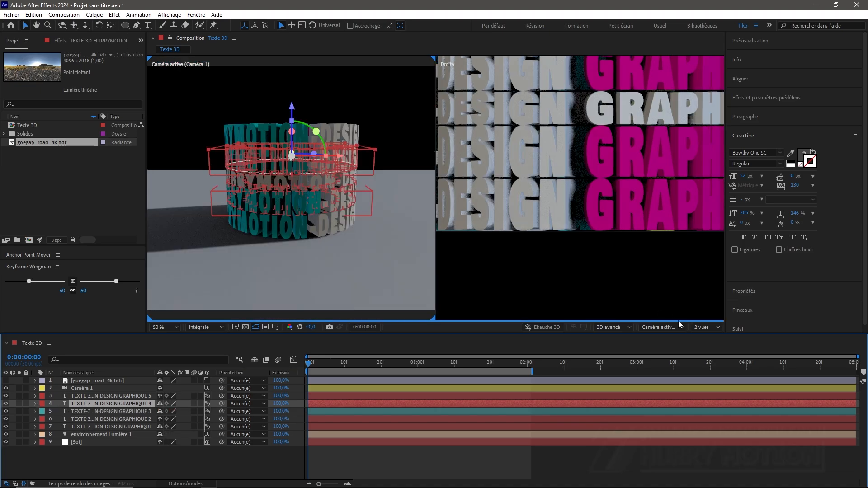
{"action": "left_click", "coordinate": [702, 327]}
{"action": "left_click", "coordinate": [705, 337]}
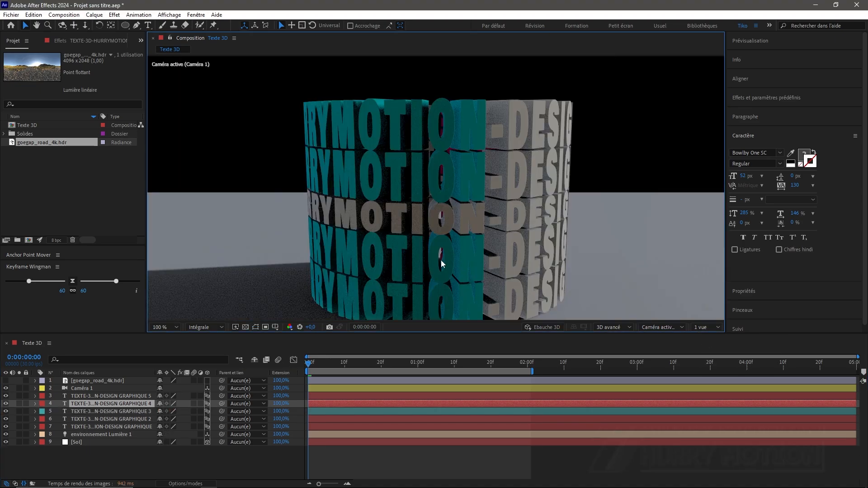
{"action": "key", "text": "space"}
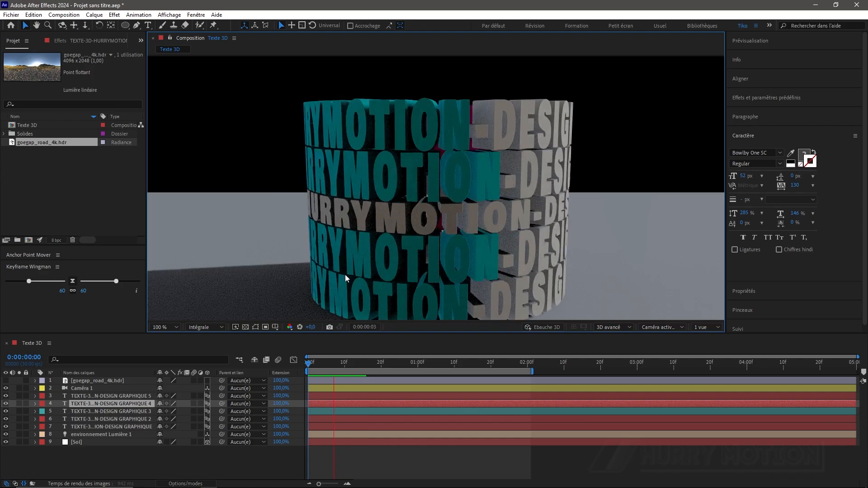
{"action": "key", "text": "comma"}
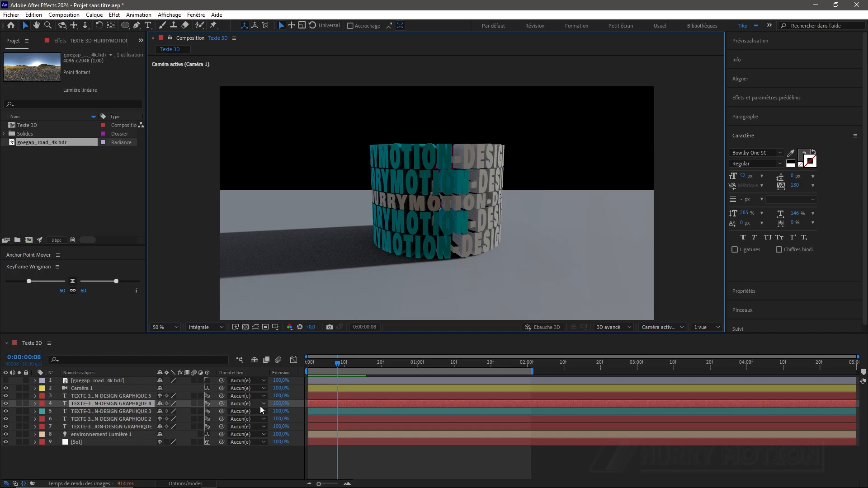
Try shifting the two upper text layers to staggered, earlier start times in the timeline.
{"action": "left_click_drag", "start_coordinate": [354, 404], "coordinate": [313, 408]}
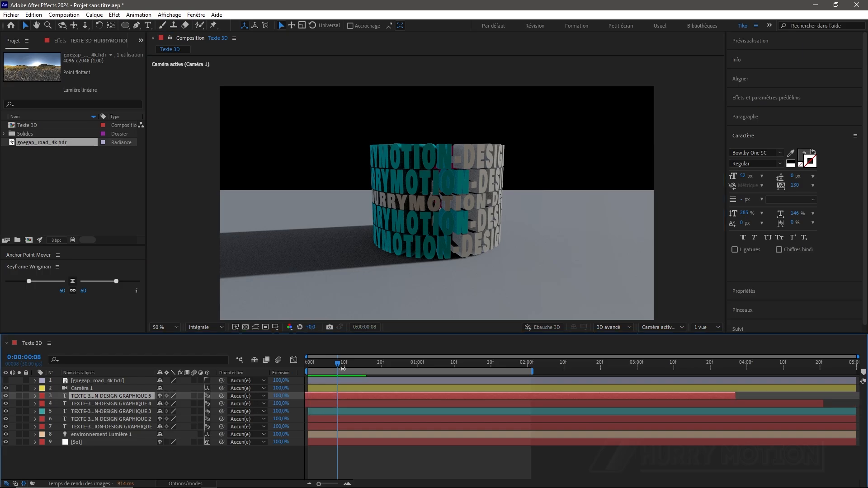
{"action": "left_click_drag", "start_coordinate": [338, 364], "coordinate": [291, 374]}
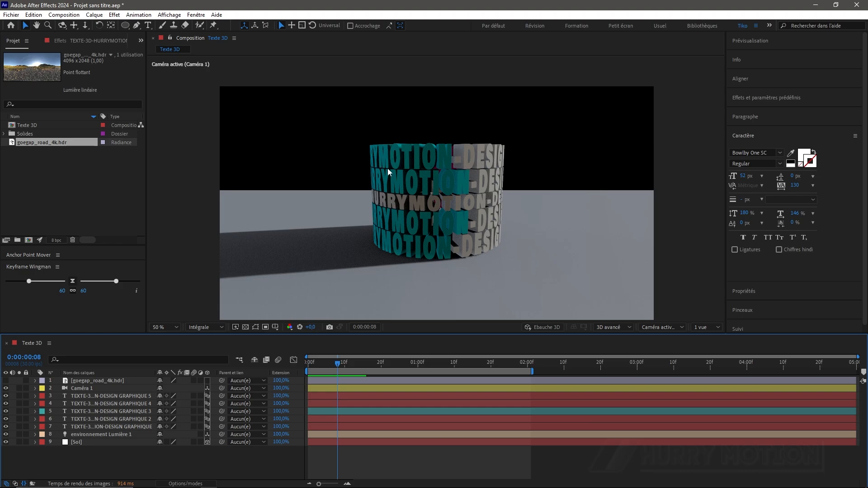
Add a Position text animator to the topmost ring and set its Z offset to -573.
{"action": "left_click", "coordinate": [105, 396]}
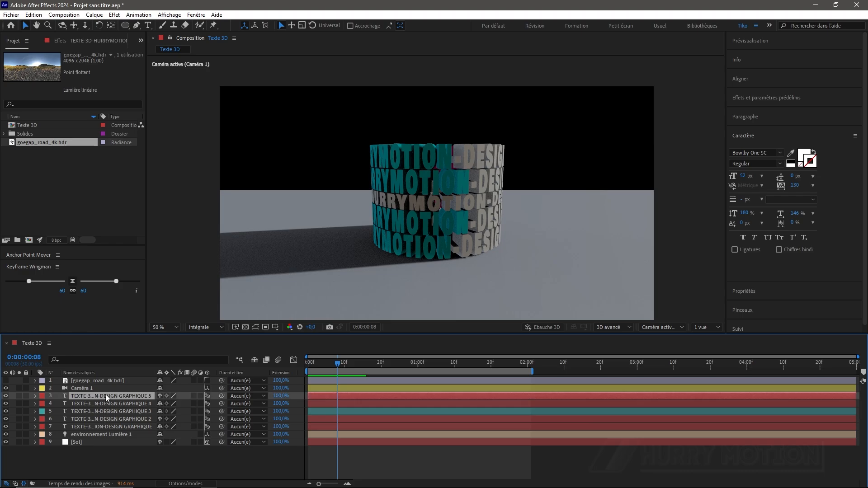
{"action": "left_click", "coordinate": [35, 396]}
{"action": "left_click", "coordinate": [211, 403]}
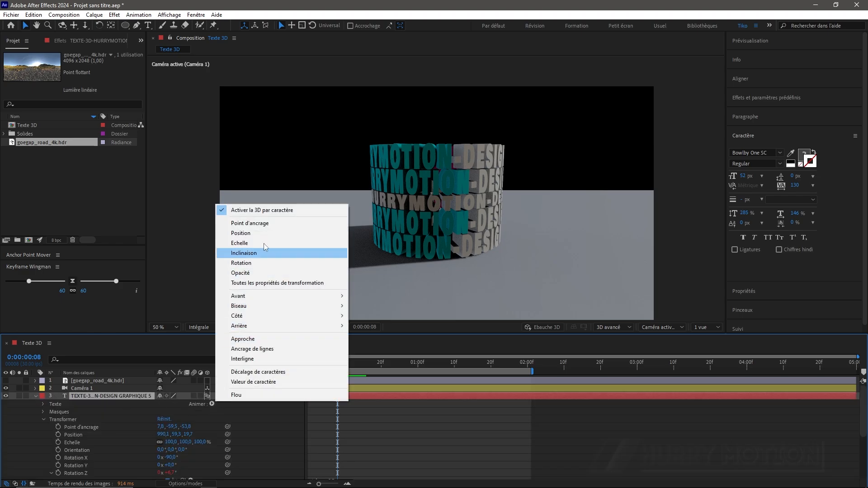
{"action": "left_click", "coordinate": [252, 235]}
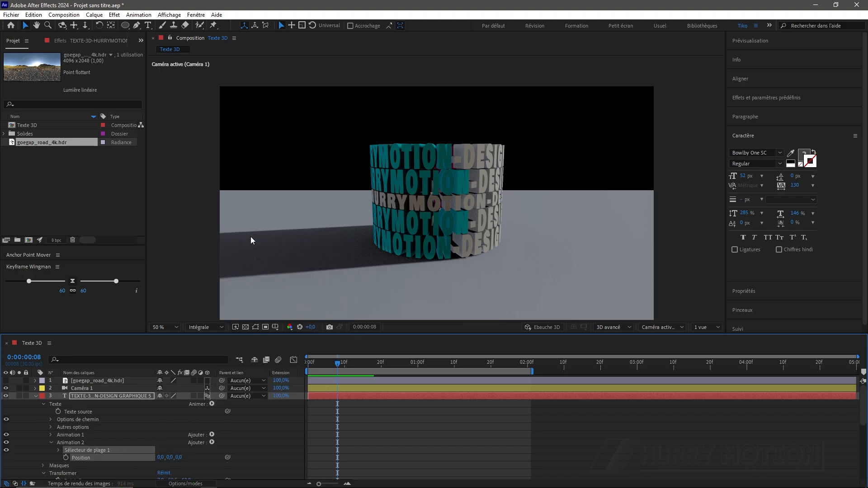
{"action": "left_click_drag", "start_coordinate": [182, 457], "coordinate": [0, 459]}
Keyframe the range selector's Start from 0% at the first frame to 100% at 0:00:02:00, and scrub to check the letters falling.
{"action": "left_click_drag", "start_coordinate": [341, 367], "coordinate": [312, 367]}
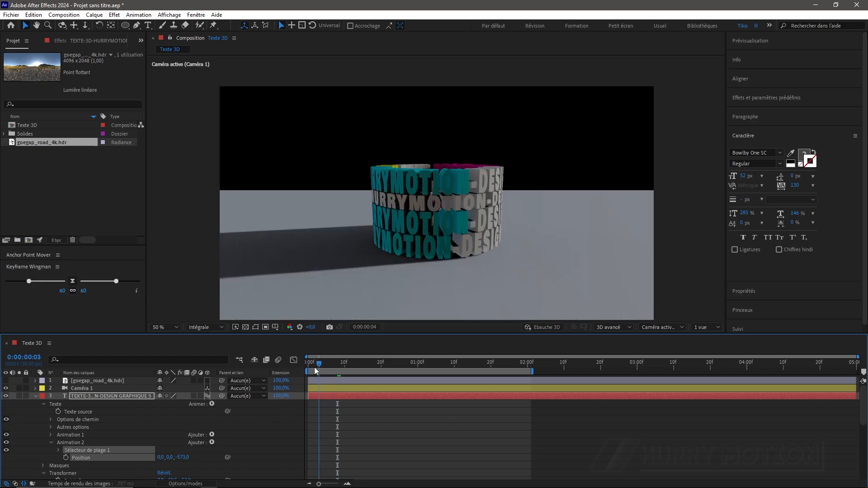
{"action": "left_click", "coordinate": [58, 451]}
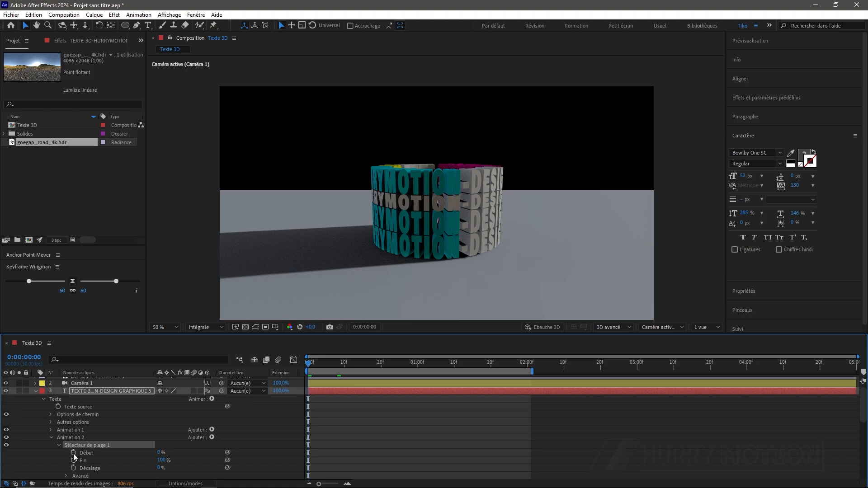
{"action": "left_click", "coordinate": [73, 453]}
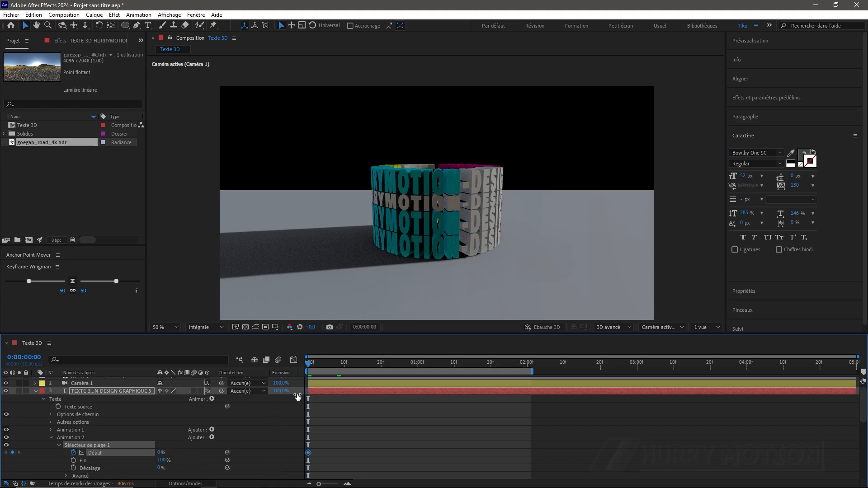
{"action": "left_click_drag", "start_coordinate": [308, 367], "coordinate": [528, 378]}
{"action": "left_click", "coordinate": [160, 452]}
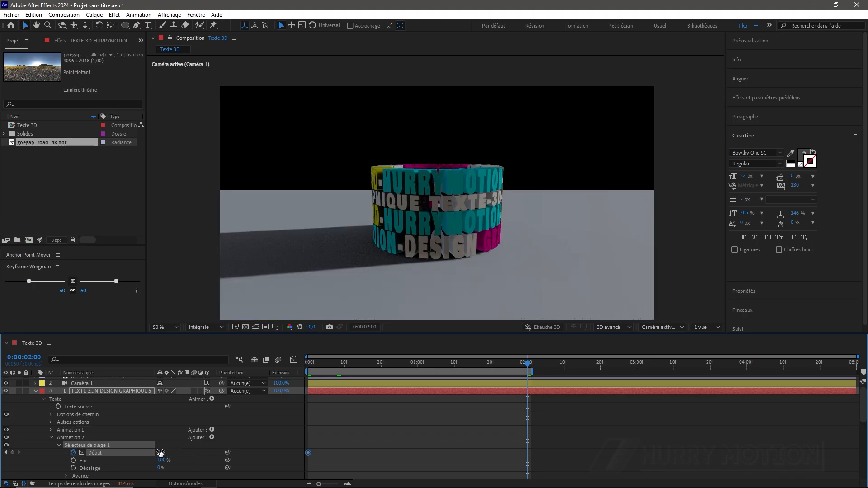
{"action": "type", "text": "100"}
{"action": "key", "text": "Return"}
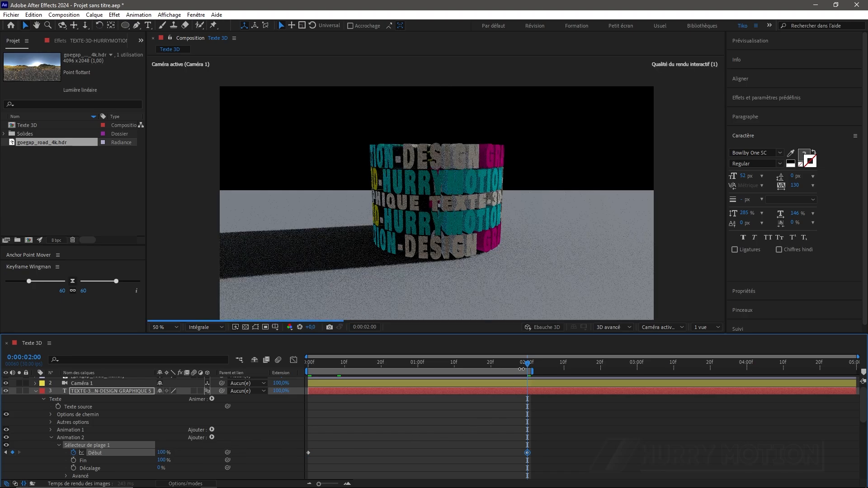
{"action": "left_click_drag", "start_coordinate": [527, 367], "coordinate": [455, 406]}
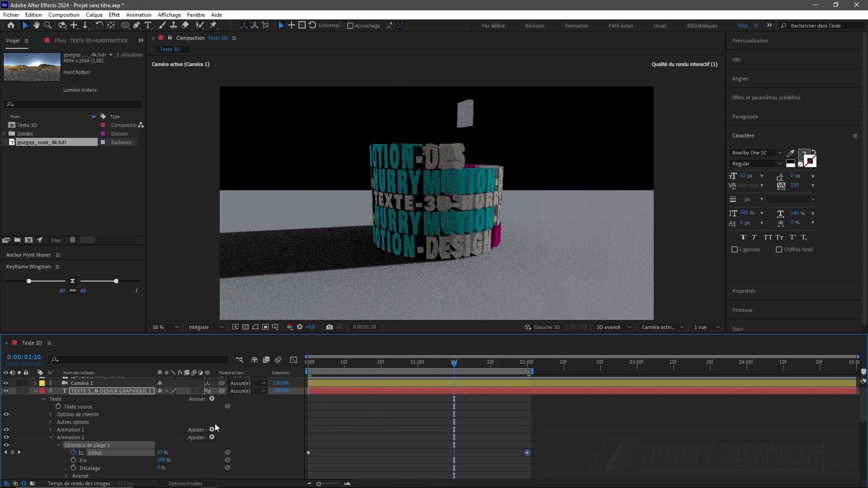
Set the range selector's advanced Shape to Dégradé du haut, keeping it based on characters.
{"action": "left_click", "coordinate": [66, 476]}
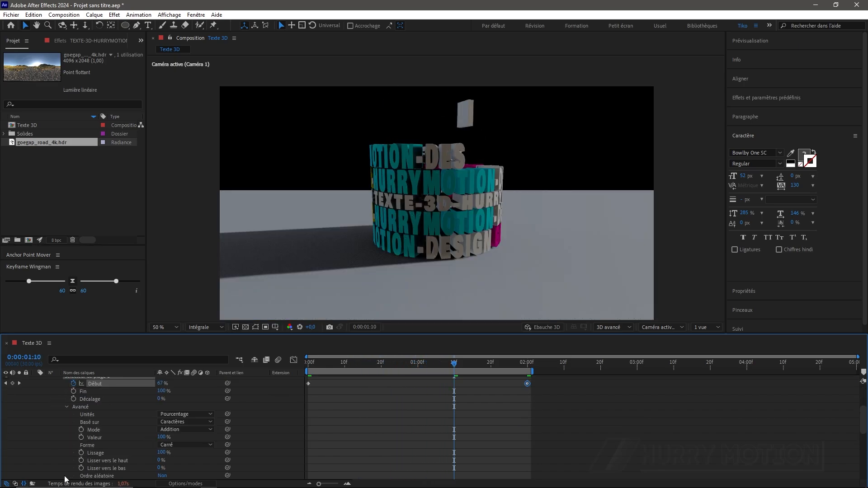
{"action": "left_click", "coordinate": [184, 423]}
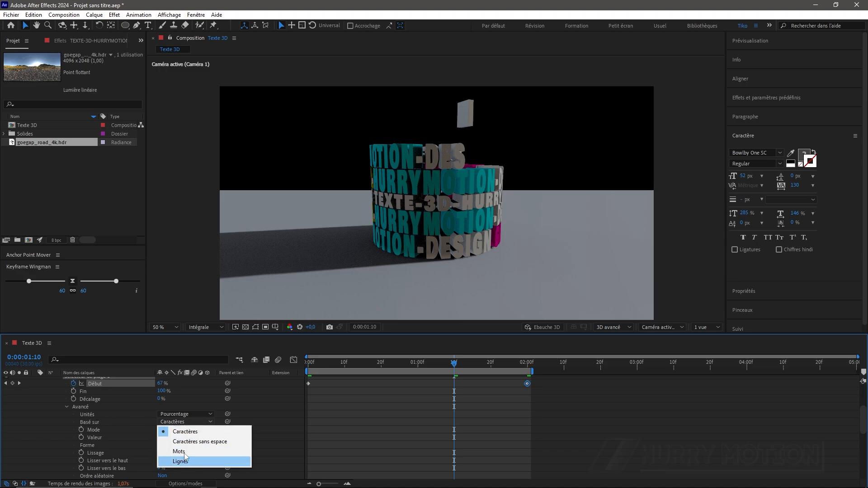
{"action": "left_click", "coordinate": [246, 415]}
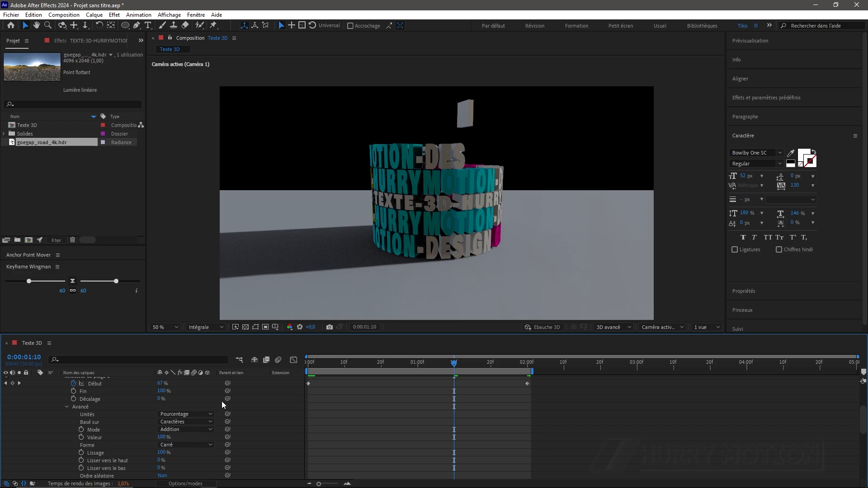
{"action": "left_click", "coordinate": [178, 445]}
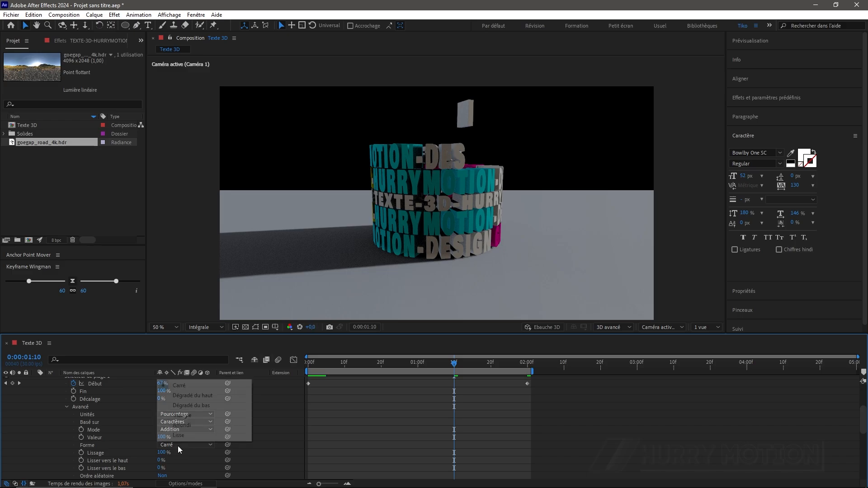
{"action": "left_click", "coordinate": [190, 396]}
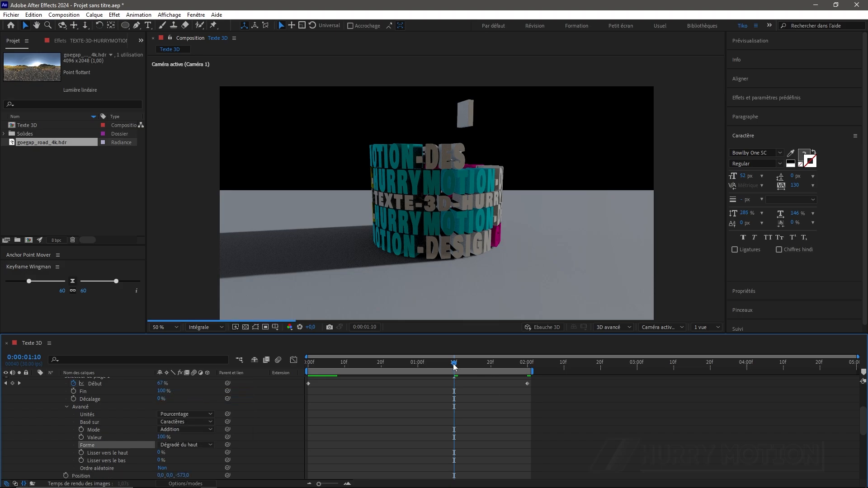
Try the Dégradé du bas and Arrondi shapes on the range selector, scrubbing to compare how the letters fall.
{"action": "left_click_drag", "start_coordinate": [454, 366], "coordinate": [411, 365]}
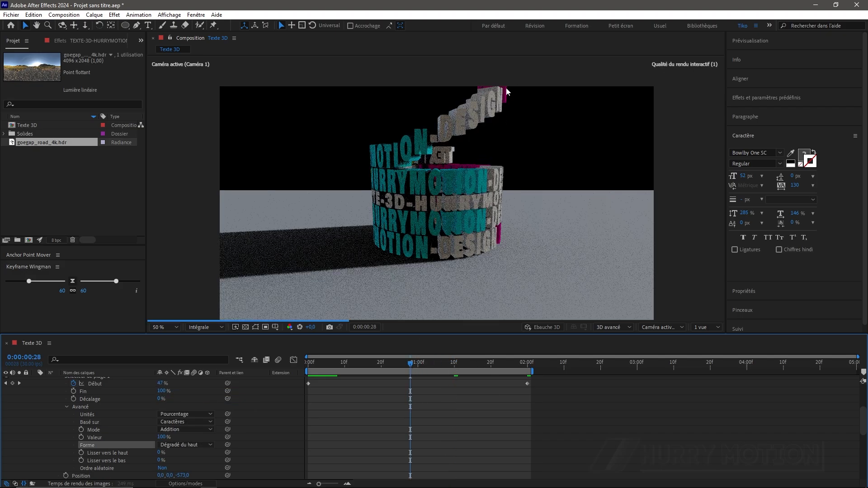
{"action": "left_click", "coordinate": [187, 445]}
{"action": "left_click", "coordinate": [192, 404]}
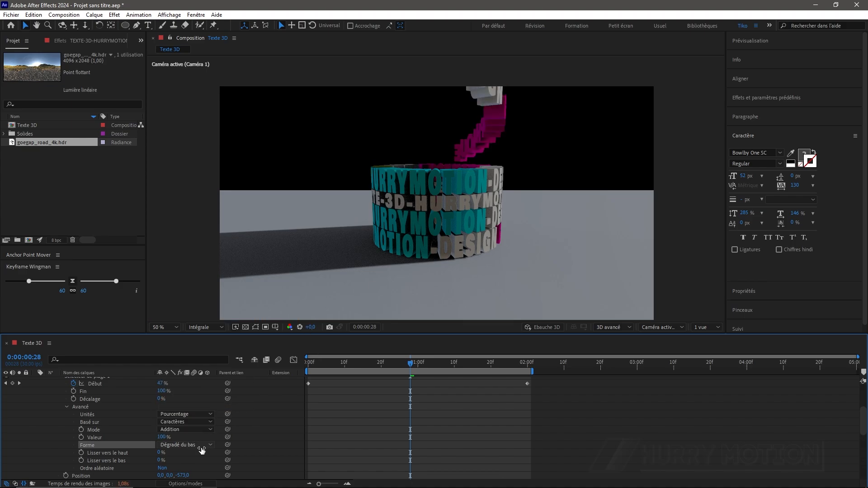
{"action": "left_click", "coordinate": [188, 445]}
{"action": "left_click", "coordinate": [196, 426]}
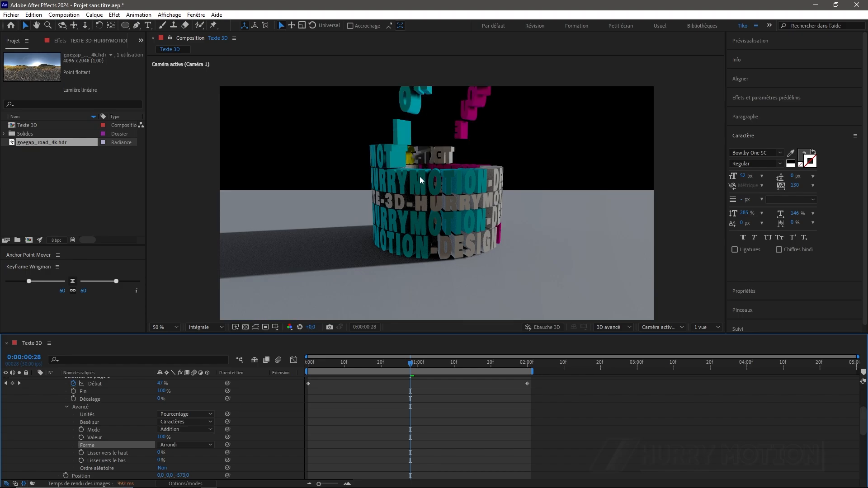
{"action": "left_click_drag", "start_coordinate": [414, 367], "coordinate": [395, 376]}
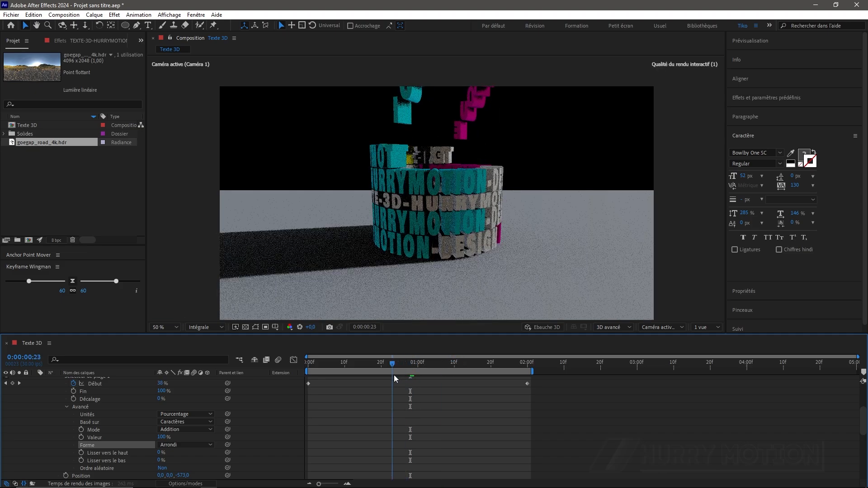
Set the range selector's Shape to Carré and turn on its random order.
{"action": "left_click", "coordinate": [183, 445]}
{"action": "left_click", "coordinate": [202, 387]}
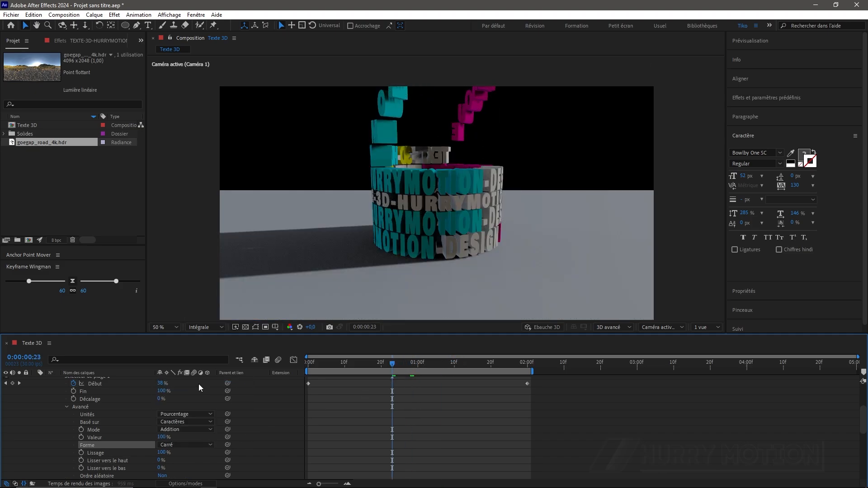
{"action": "left_click", "coordinate": [160, 475]}
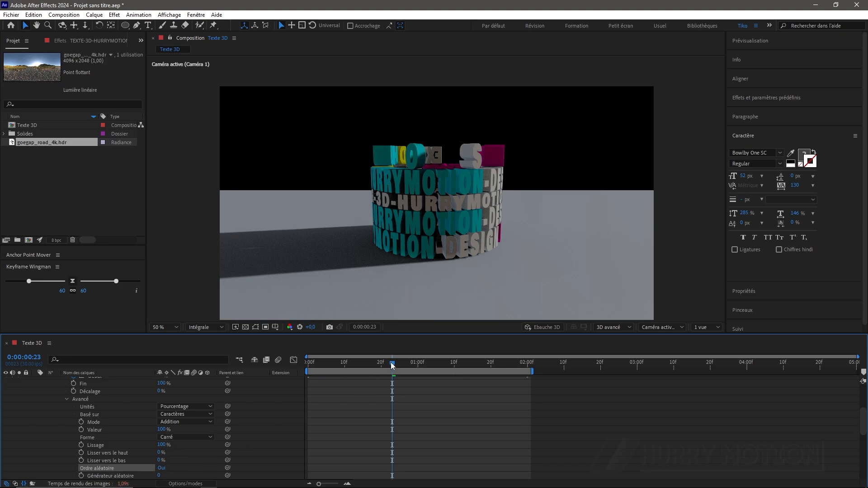
Collapse the top text layer's properties and preview the falling letters from the first frame.
{"action": "left_click_drag", "start_coordinate": [393, 366], "coordinate": [283, 376]}
{"action": "scroll", "coordinate": [131, 393], "scroll_direction": "up", "scroll_amount": 3}
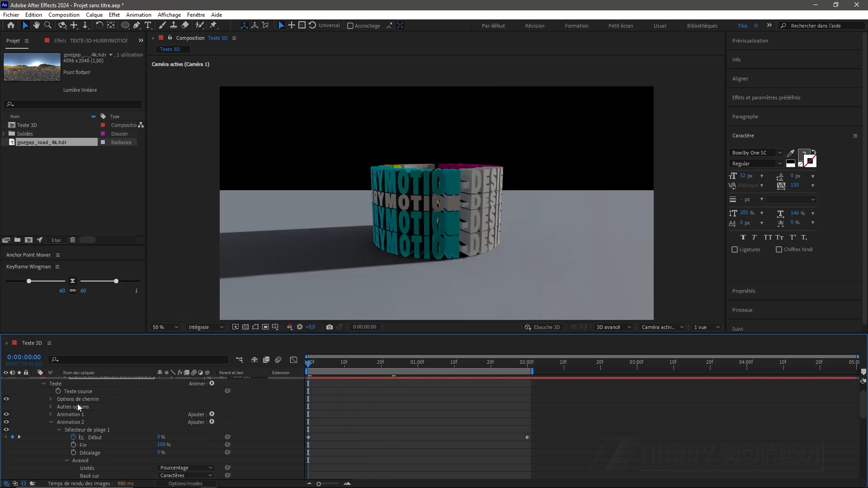
{"action": "left_click", "coordinate": [52, 422]}
{"action": "left_click", "coordinate": [34, 397]}
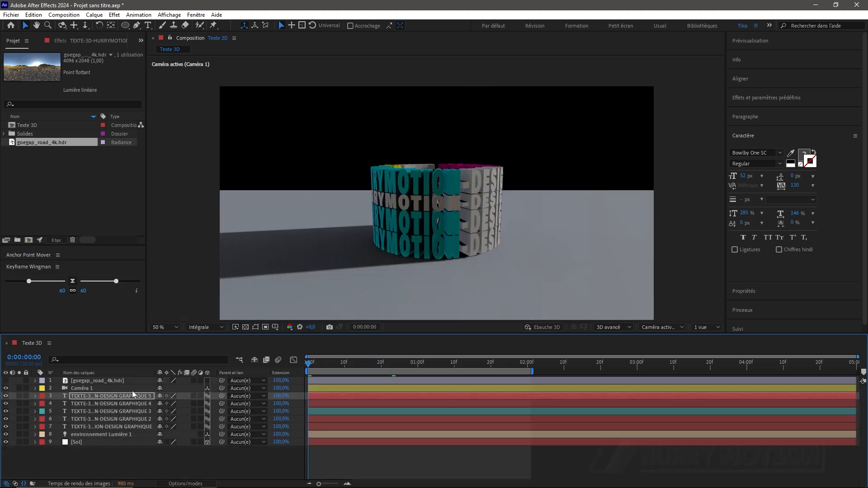
{"action": "key", "text": "space"}
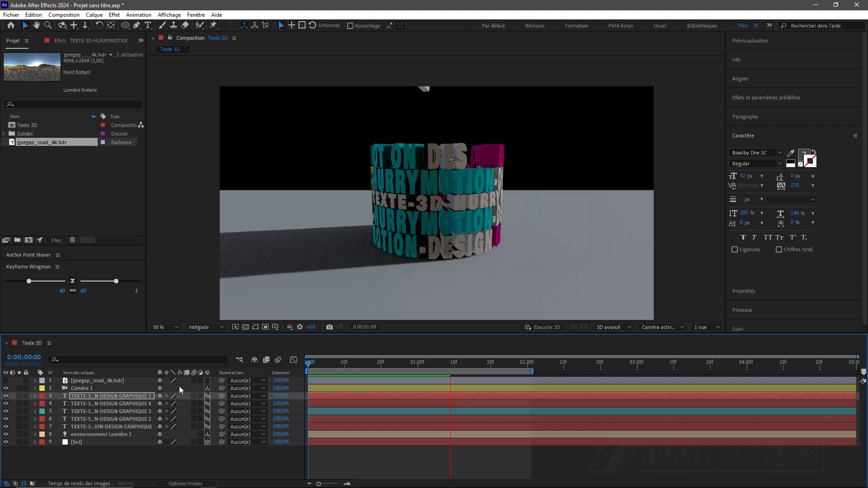
Create an adjustment layer above the HDR layer and apply the Bruit effect to it.
{"action": "left_click", "coordinate": [102, 381]}
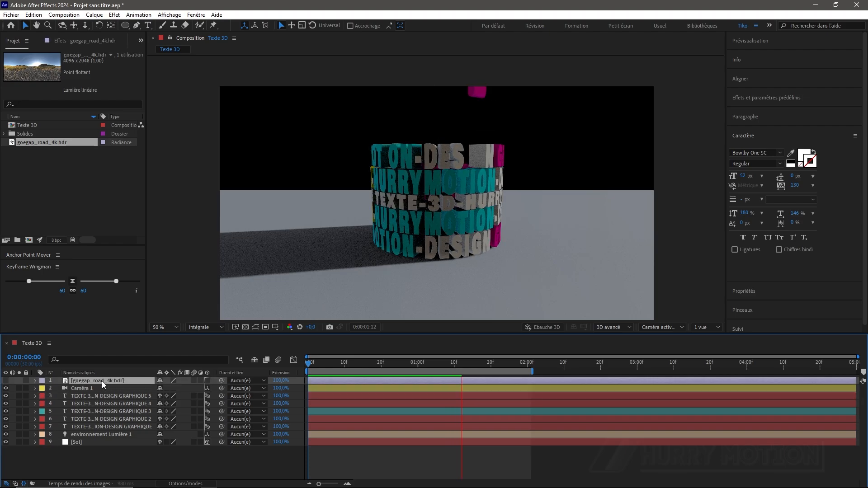
{"action": "key", "text": "space"}
{"action": "key", "text": "ctrl+alt+y"}
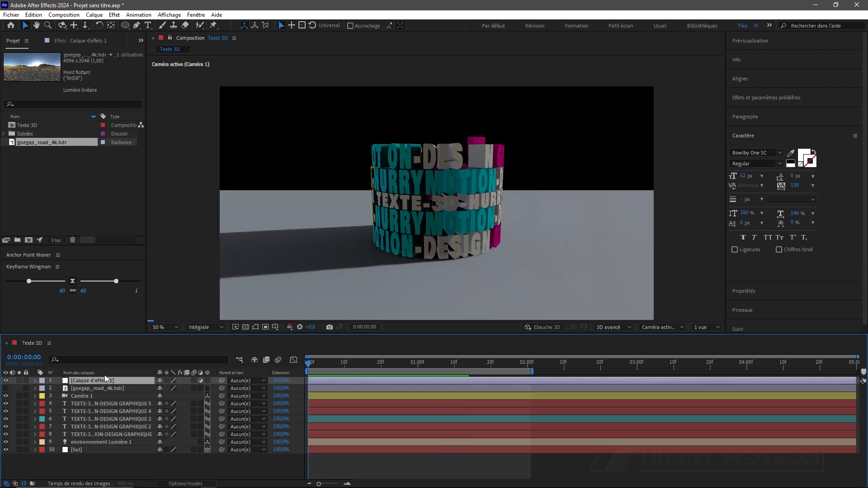
{"action": "left_click", "coordinate": [52, 40]}
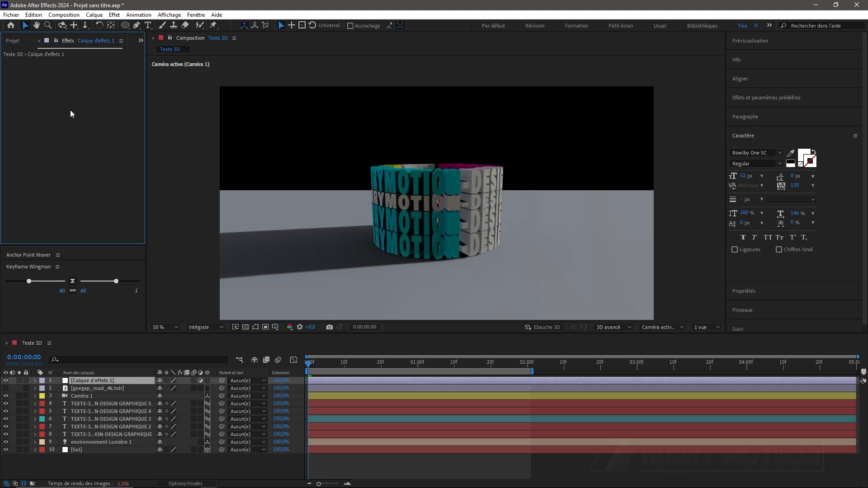
{"action": "key", "text": "ctrl+space"}
{"action": "type", "text": "bruit"}
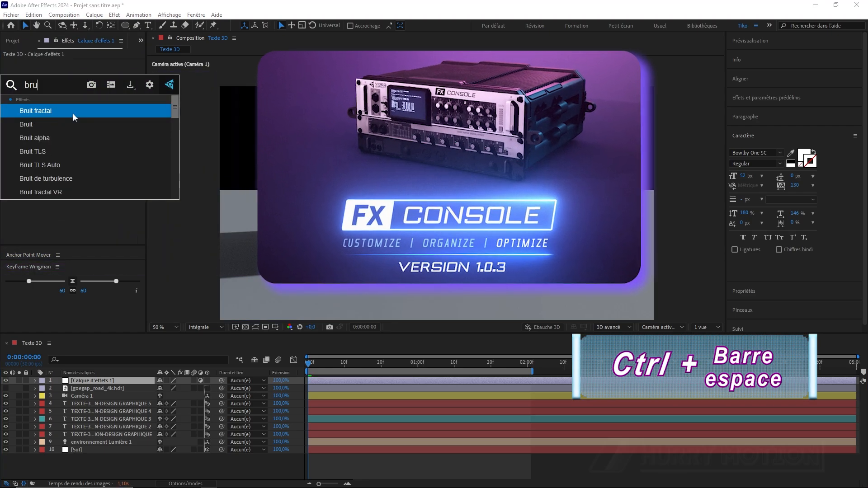
{"action": "key", "text": "Return"}
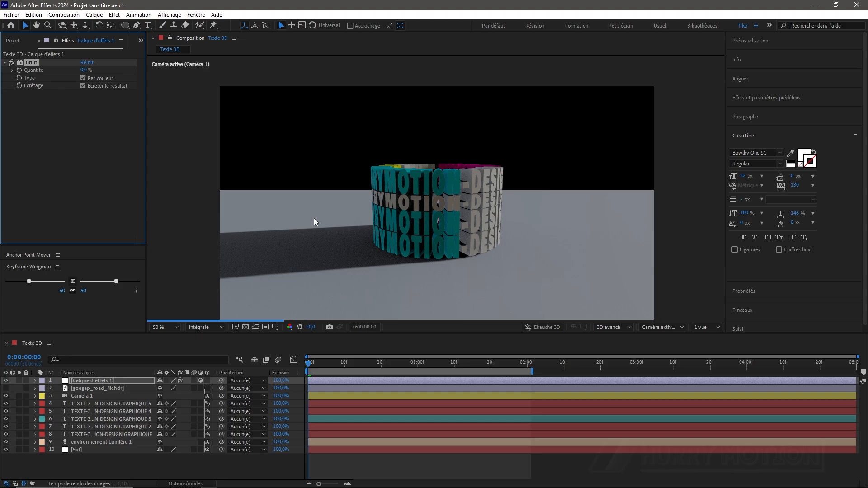
Inspect the rings' grain up close and set the Bruit effect's quantity to 12%.
{"action": "scroll", "coordinate": [441, 216], "scroll_direction": "up", "scroll_amount": 2}
{"action": "left_click_drag", "start_coordinate": [440, 216], "coordinate": [458, 188]}
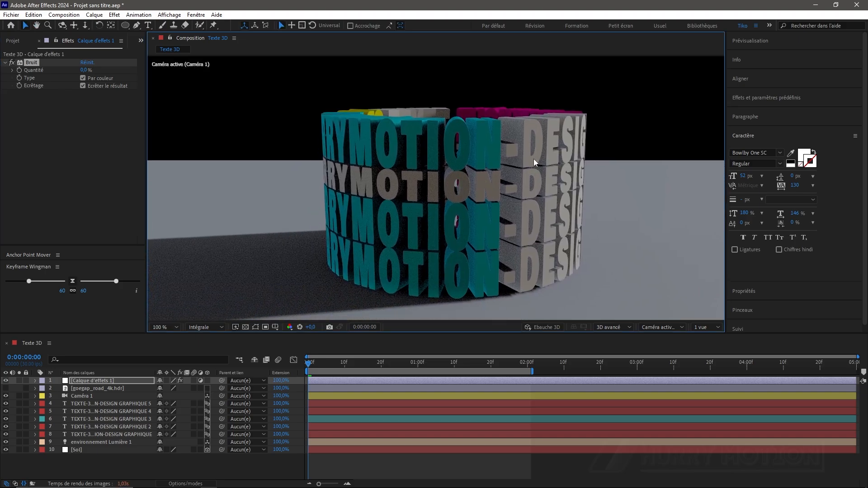
{"action": "scroll", "coordinate": [533, 159], "scroll_direction": "up", "scroll_amount": 2}
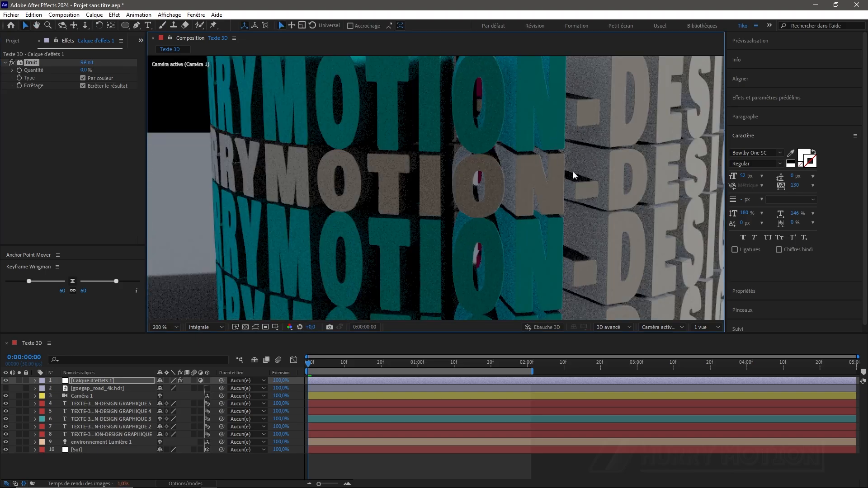
{"action": "scroll", "coordinate": [498, 193], "scroll_direction": "down", "scroll_amount": 2}
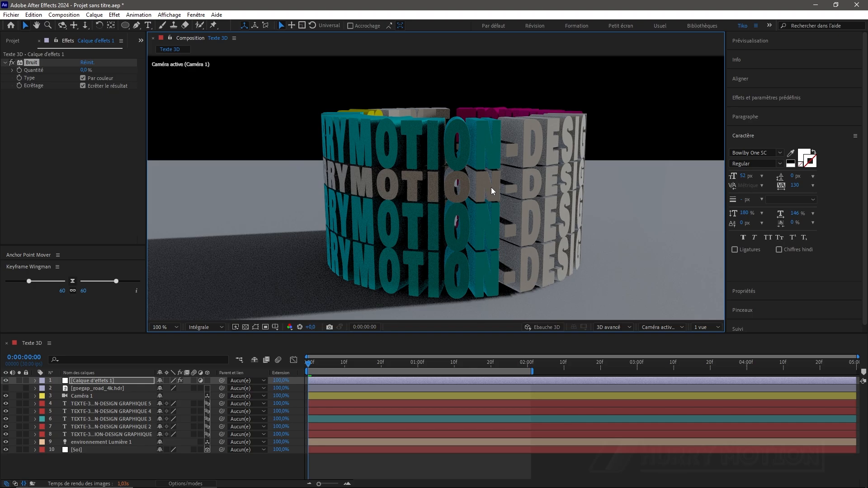
{"action": "left_click", "coordinate": [86, 71]}
{"action": "type", "text": "12"}
{"action": "key", "text": "Return"}
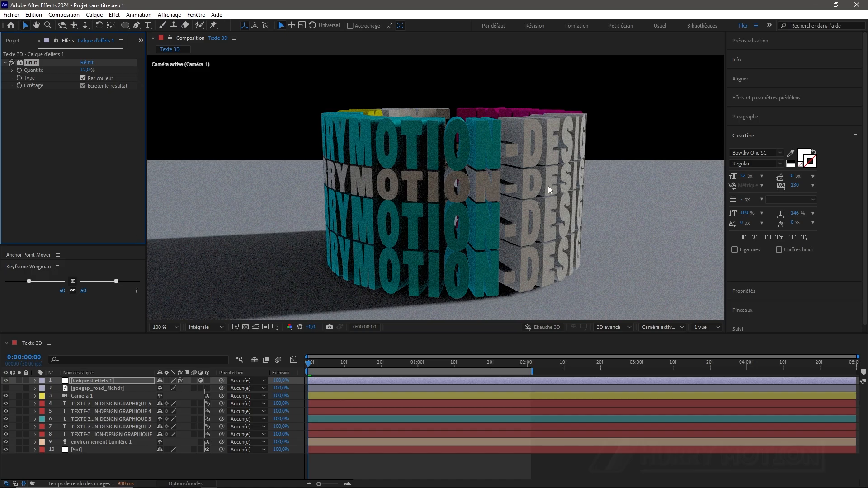
Create a composition-sized solid named BG in colour 405B68 and place it beneath all the other layers.
{"action": "left_click", "coordinate": [89, 461]}
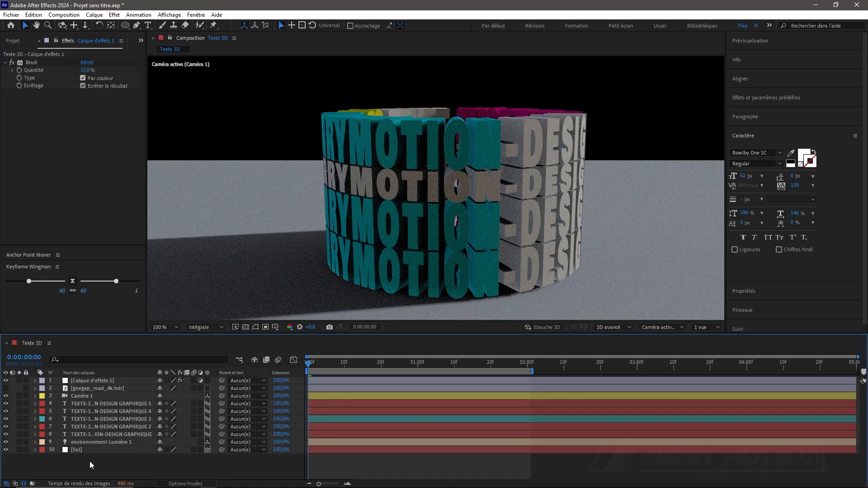
{"action": "key", "text": "ctrl+y"}
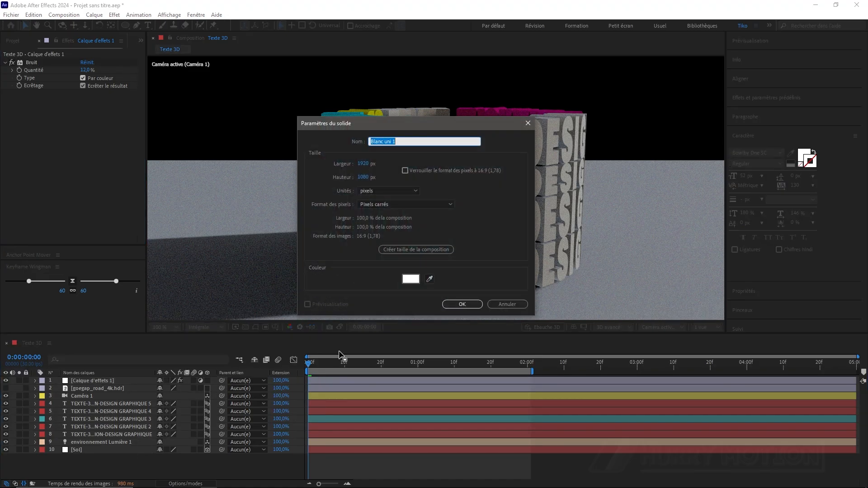
{"action": "type", "text": "BG"}
{"action": "left_click", "coordinate": [410, 279]}
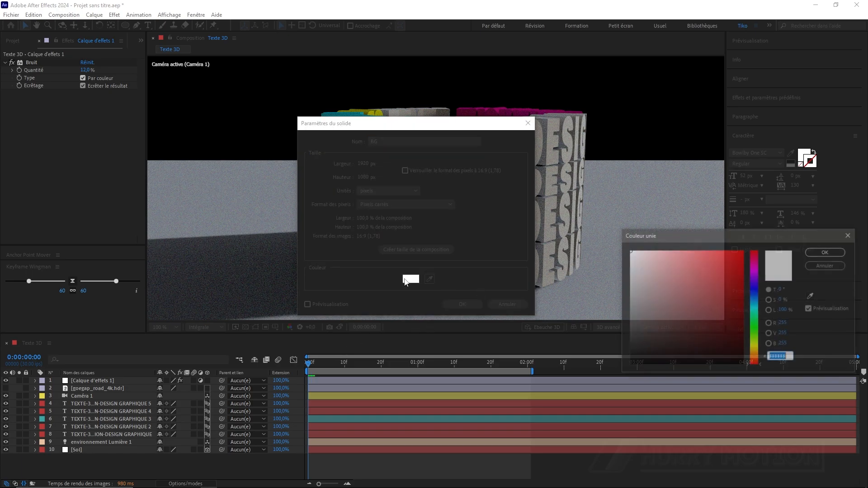
{"action": "type", "text": "405B68"}
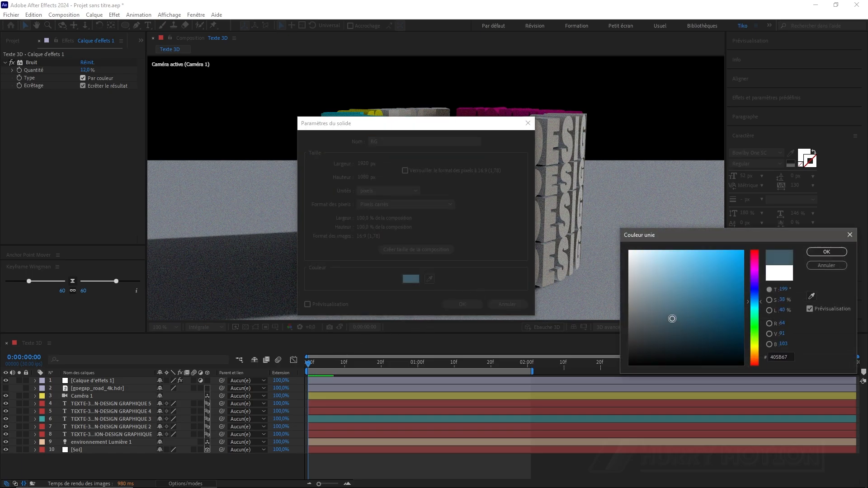
{"action": "left_click", "coordinate": [826, 252]}
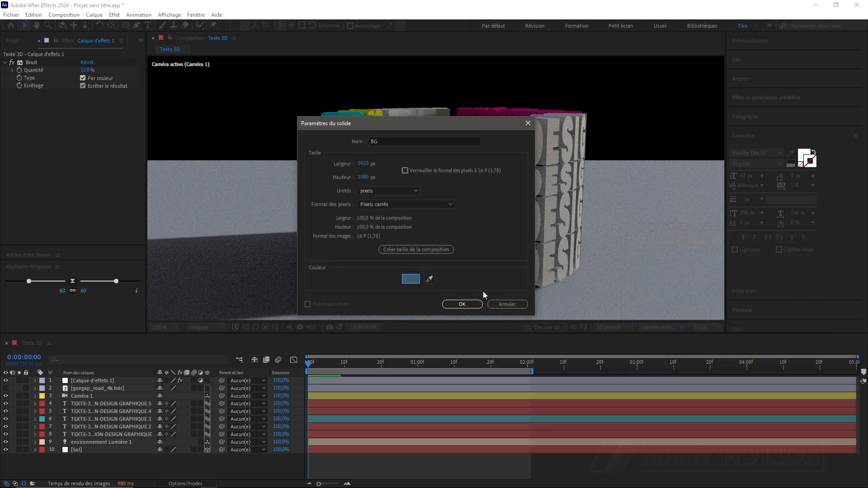
{"action": "left_click", "coordinate": [463, 304]}
{"action": "left_click_drag", "start_coordinate": [111, 380], "coordinate": [80, 461]}
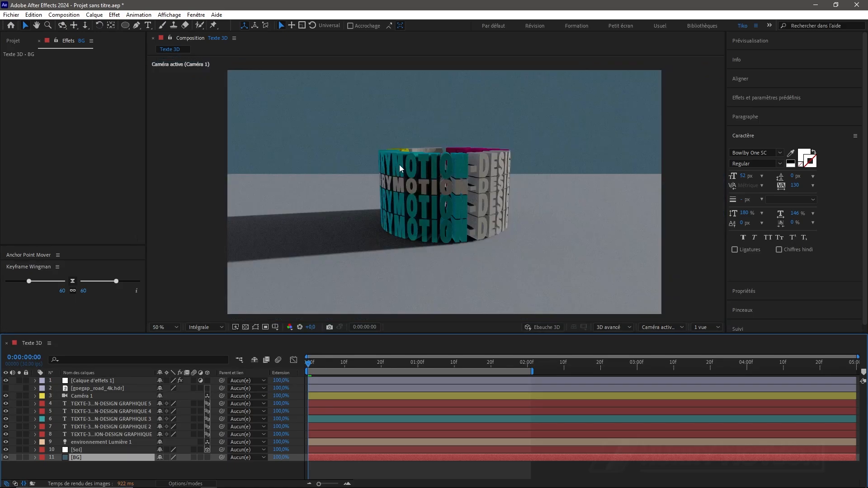
Add the Postérisation effect to the noise adjustment layer and set its level to 12.
{"action": "left_click", "coordinate": [105, 382]}
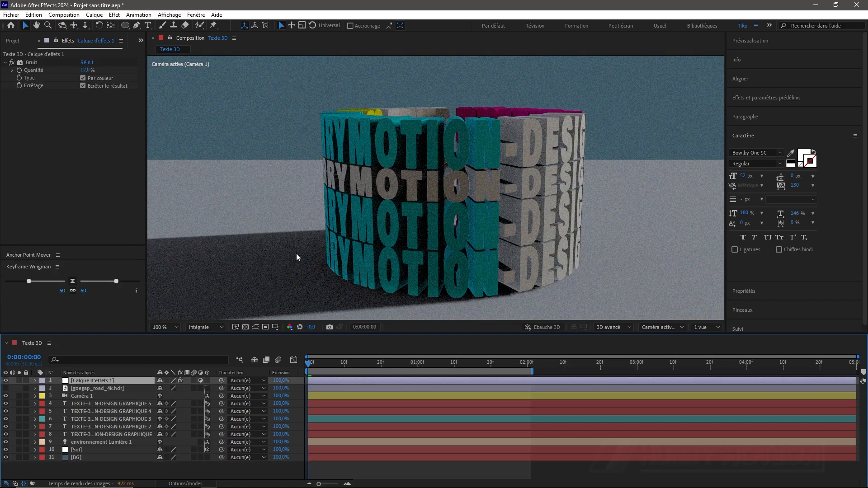
{"action": "left_click", "coordinate": [130, 155]}
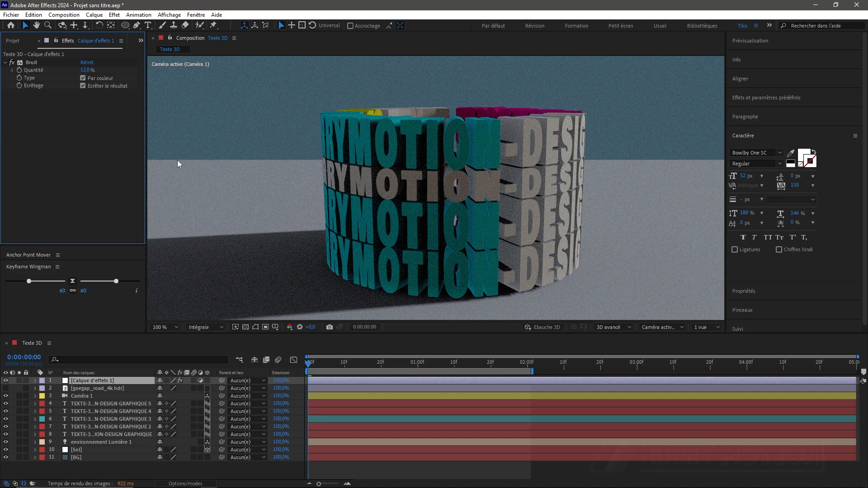
{"action": "key", "text": "ctrl+space"}
{"action": "type", "text": "post"}
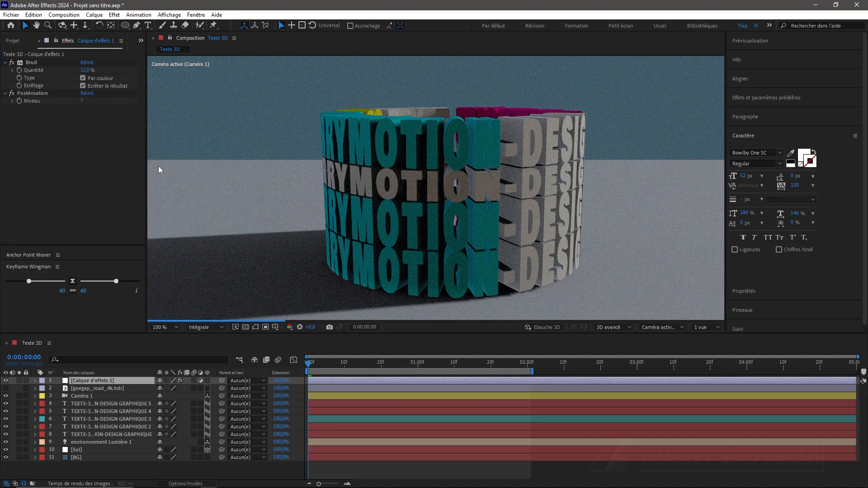
{"action": "left_click", "coordinate": [82, 100]}
{"action": "type", "text": "12"}
{"action": "key", "text": "Return"}
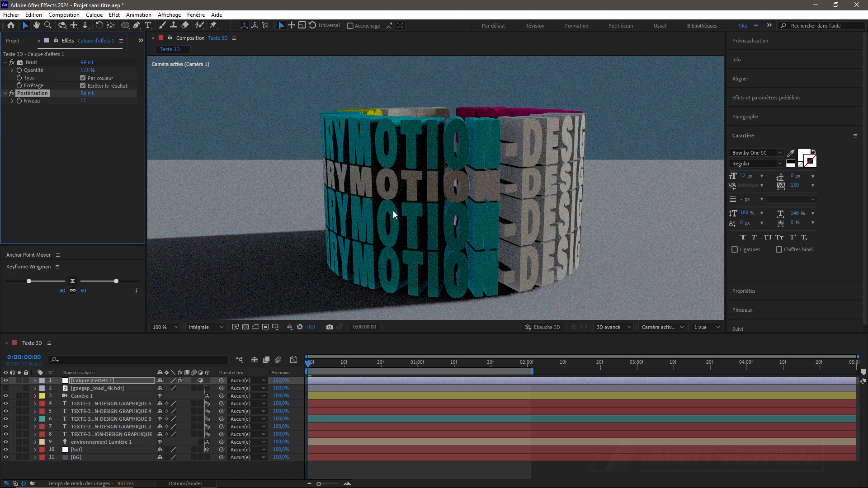
{"action": "key", "text": "comma"}
{"action": "key", "text": "comma"}
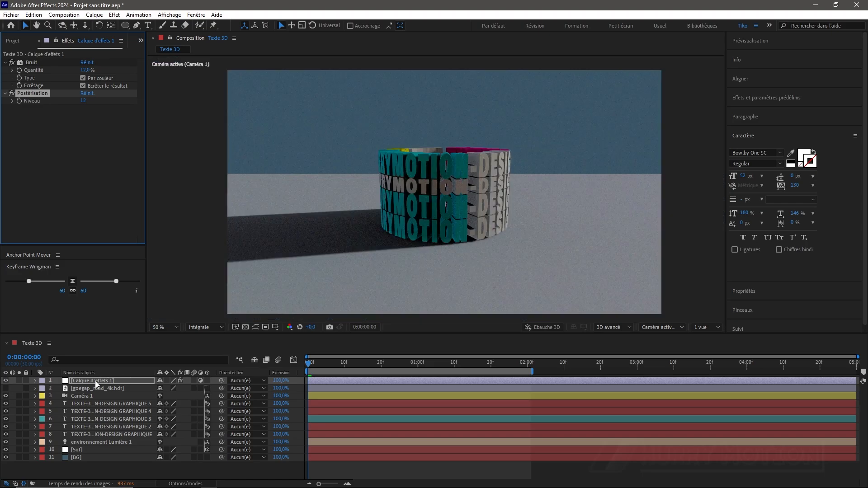
Create a second adjustment layer with a Courbes effect and shape its RGB curve into a gentle S for contrast.
{"action": "key", "text": "ctrl+alt+y"}
{"action": "key", "text": "ctrl+space"}
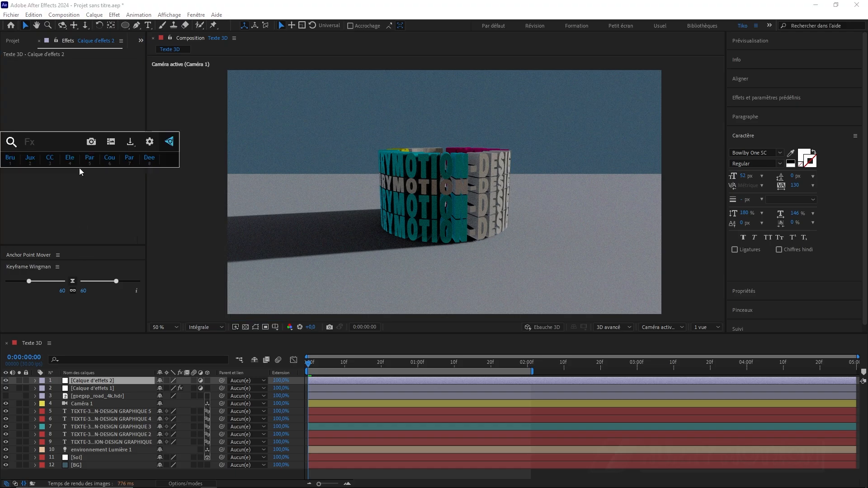
{"action": "left_click", "coordinate": [129, 163]}
{"action": "left_click", "coordinate": [51, 182]}
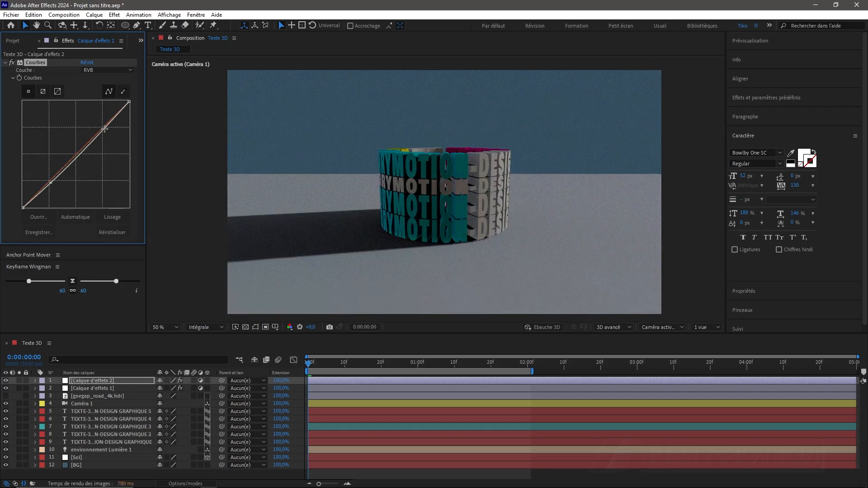
{"action": "left_click", "coordinate": [103, 128]}
{"action": "left_click_drag", "start_coordinate": [103, 128], "coordinate": [101, 127]}
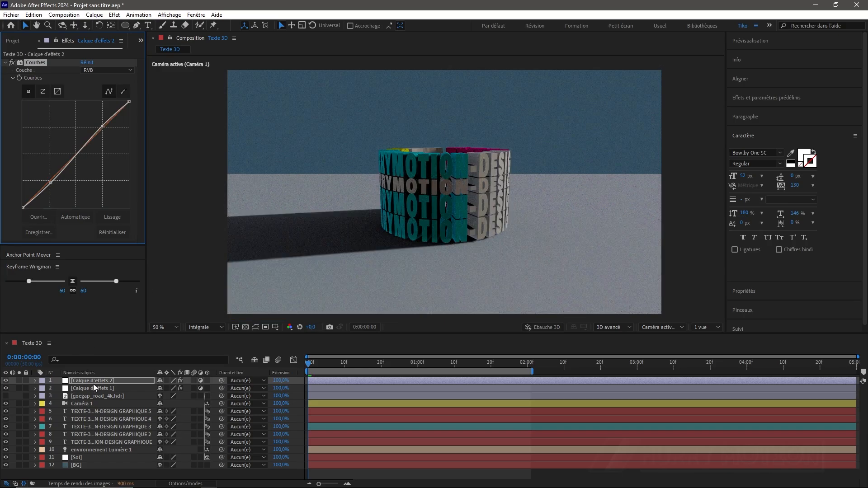
Create a composition-sized dark blue solid above all the layers.
{"action": "key", "text": "ctrl+y"}
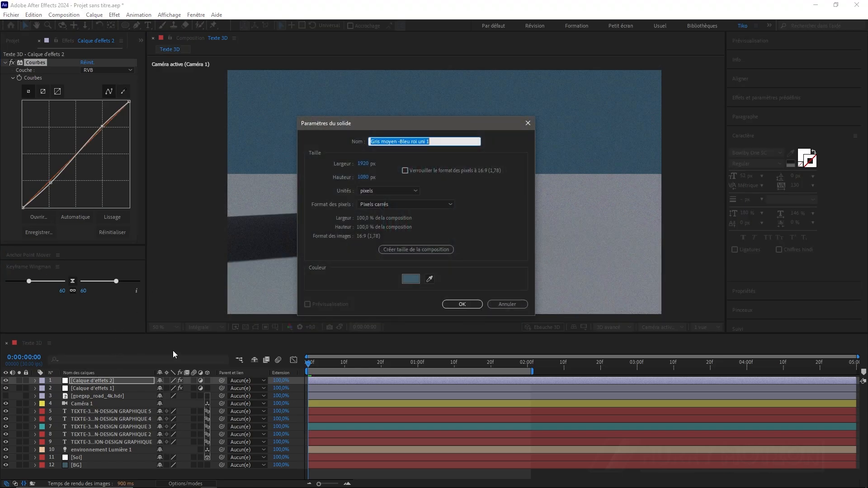
{"action": "left_click", "coordinate": [409, 281]}
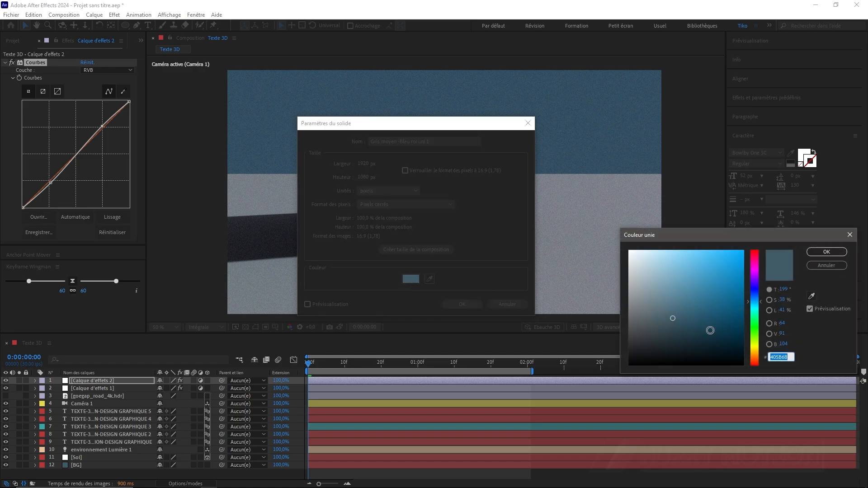
{"action": "left_click", "coordinate": [725, 333]}
{"action": "key", "text": "Return"}
{"action": "key", "text": "Return"}
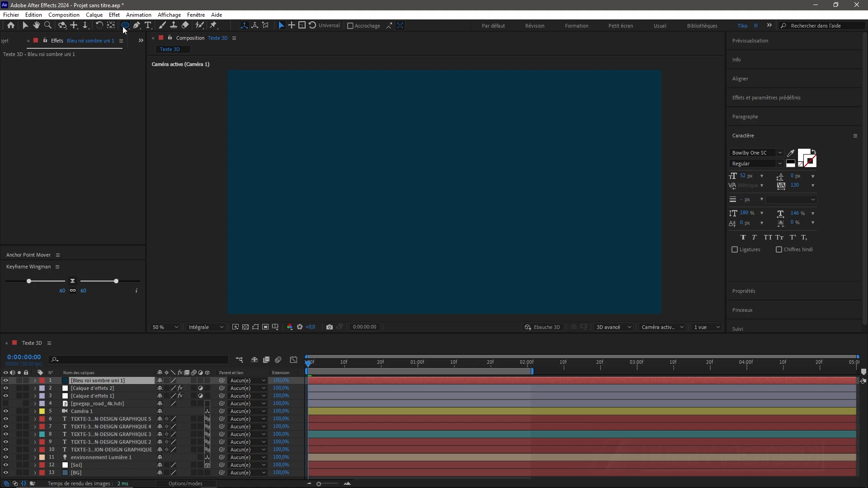
Add a composition-sized elliptical mask to the dark blue solid, invert and heavily feather it as a vignette, and scale the layer to about 114%.
{"action": "double_click", "coordinate": [126, 25]}
{"action": "key", "text": "f"}
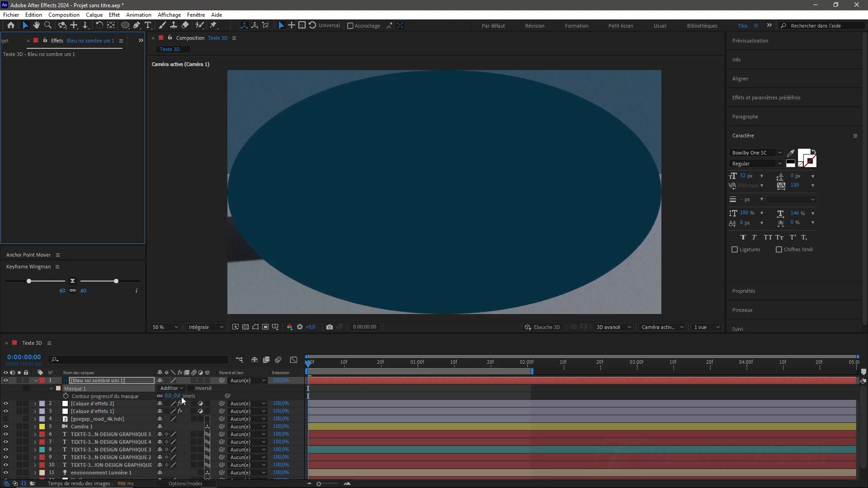
{"action": "left_click", "coordinate": [198, 390]}
{"action": "left_click_drag", "start_coordinate": [166, 396], "coordinate": [357, 400]}
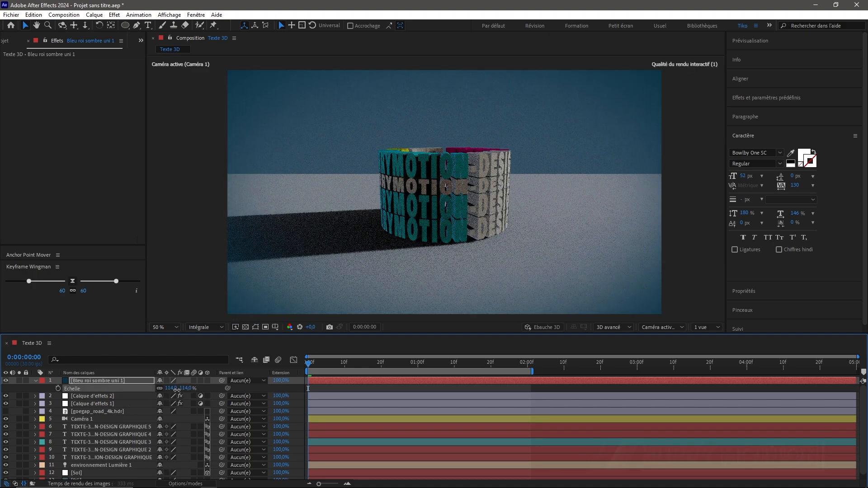
{"action": "key", "text": "t"}
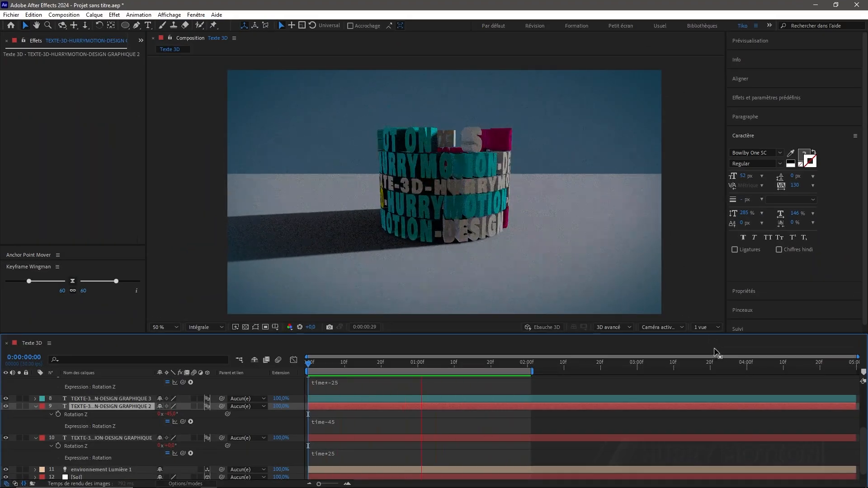
Stop the preview and collapse the expanded Rotation Z expressions on the text ring layers.
{"action": "key", "text": "space"}
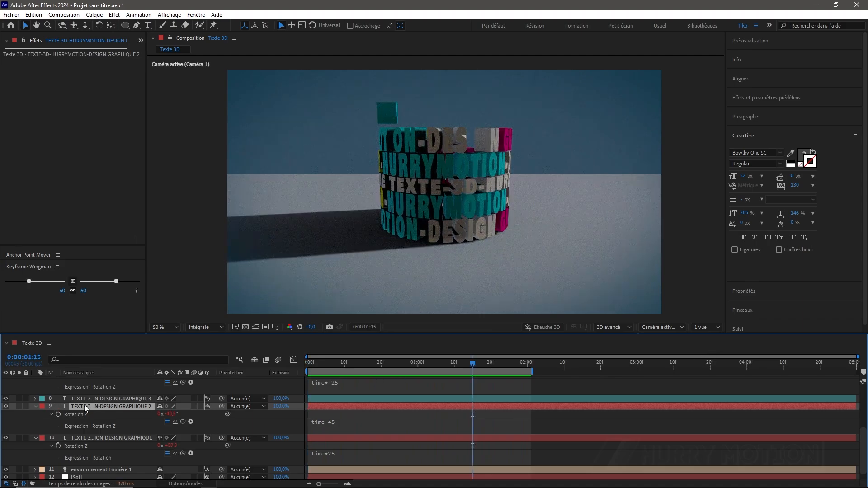
{"action": "left_click", "coordinate": [34, 406]}
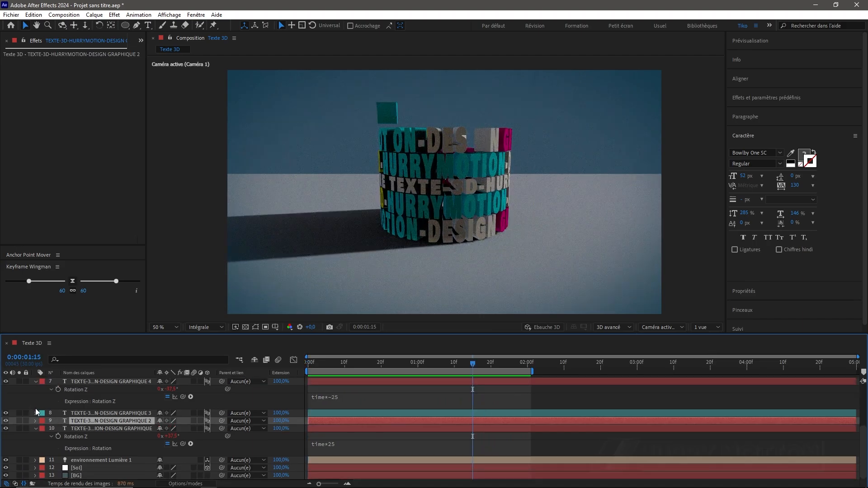
{"action": "left_click", "coordinate": [35, 383]}
{"action": "scroll", "coordinate": [33, 391], "scroll_direction": "up", "scroll_amount": 3}
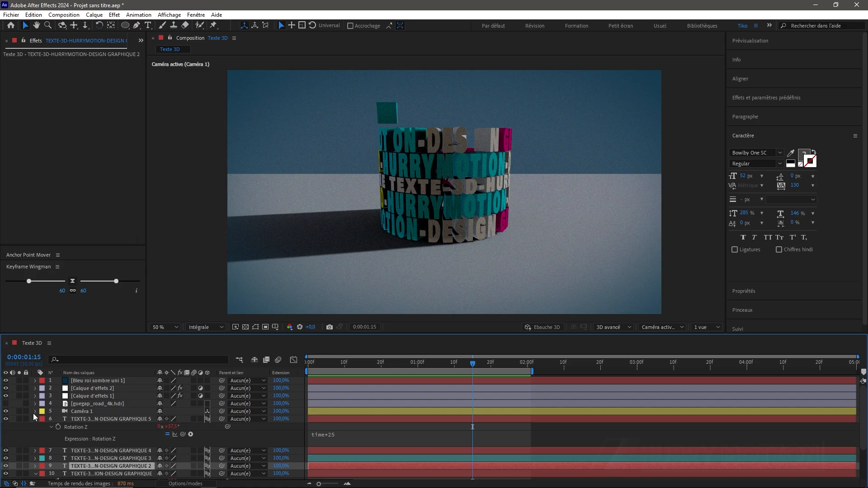
{"action": "left_click", "coordinate": [34, 419]}
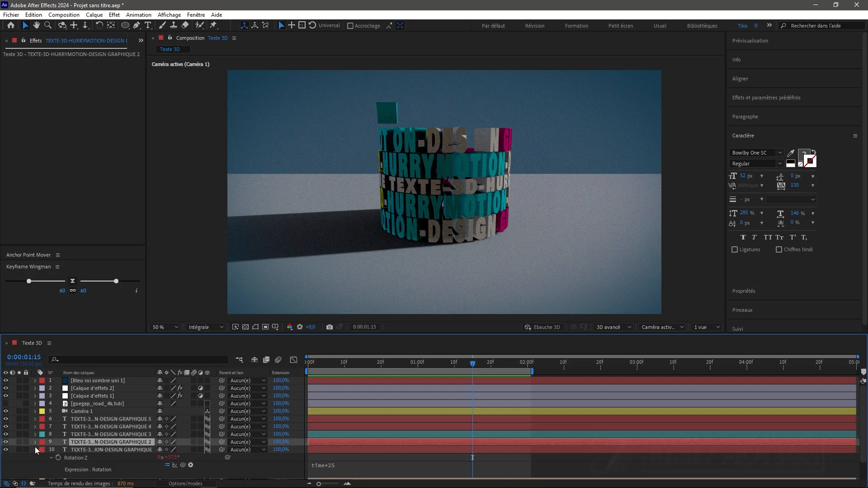
{"action": "left_click", "coordinate": [34, 448]}
Keyframe the point of interest and position of Caméra 1 at the first frame and move both keyframes to 2 seconds.
{"action": "left_click", "coordinate": [79, 412]}
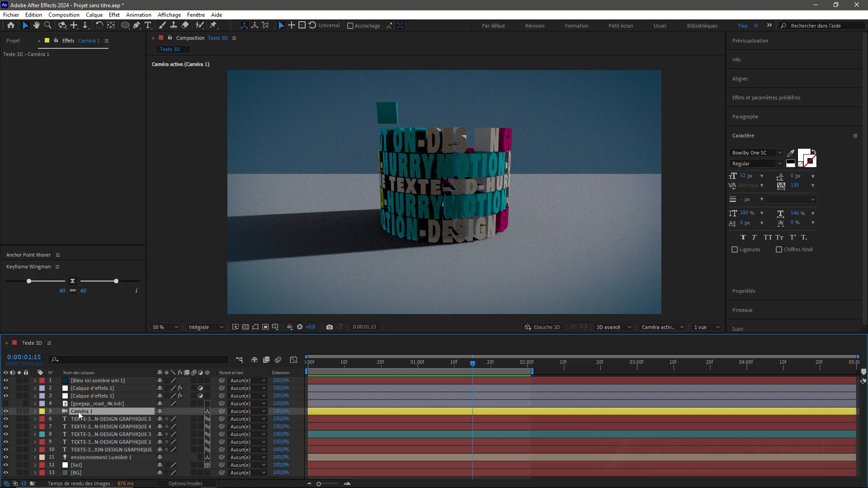
{"action": "key", "text": "a"}
{"action": "key", "text": "shift+p"}
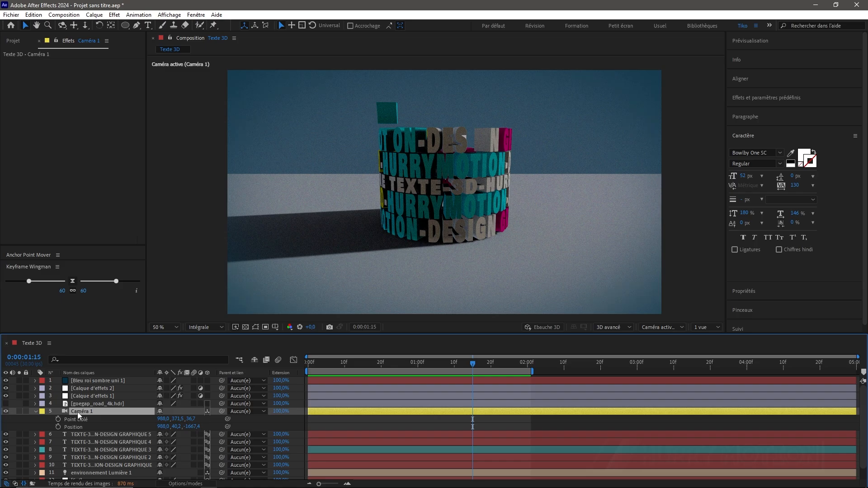
{"action": "left_click_drag", "start_coordinate": [473, 365], "coordinate": [299, 383]}
{"action": "left_click", "coordinate": [58, 420]}
{"action": "left_click", "coordinate": [58, 426]}
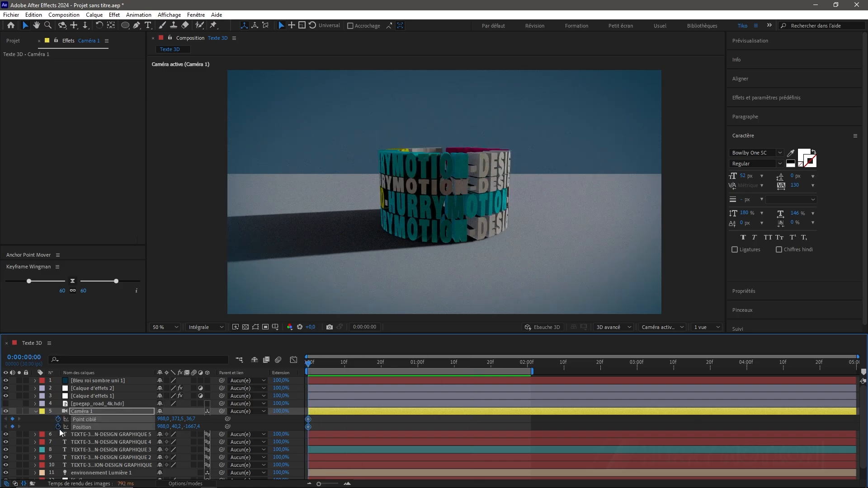
{"action": "left_click_drag", "start_coordinate": [317, 419], "coordinate": [528, 427]}
At the first frame, reframe Caméra 1 closer and looking down into the rings, with its position about 976.5, -325.5, -1075.9.
{"action": "key", "text": "c"}
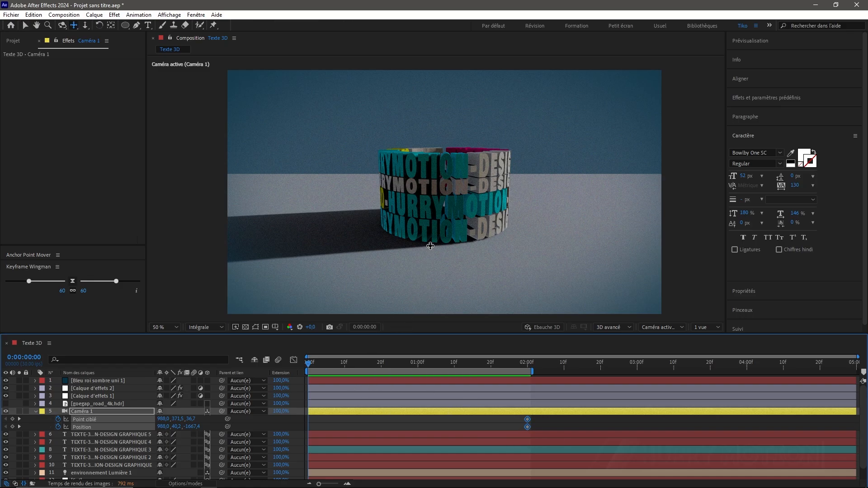
{"action": "key", "text": "c"}
{"action": "left_click_drag", "start_coordinate": [430, 245], "coordinate": [436, 230]}
{"action": "key", "text": "c"}
{"action": "key", "text": "c"}
{"action": "left_click_drag", "start_coordinate": [454, 177], "coordinate": [448, 216]}
{"action": "key", "text": "c"}
{"action": "key", "text": "c"}
{"action": "key", "text": "c"}
Apply Easy Ease to all camera keyframes, lengthen the slowdown at the end in the speed graph, and preview the animation.
{"action": "left_click_drag", "start_coordinate": [538, 417], "coordinate": [300, 432]}
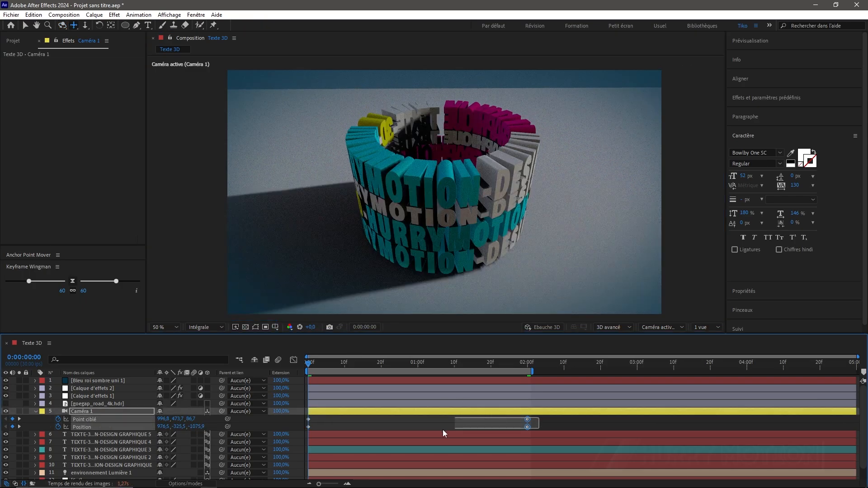
{"action": "key", "text": "F9"}
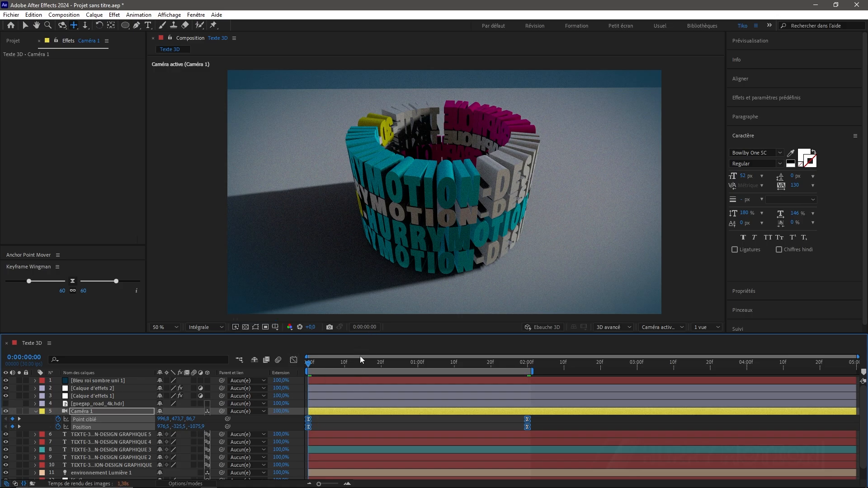
{"action": "left_click", "coordinate": [295, 361]}
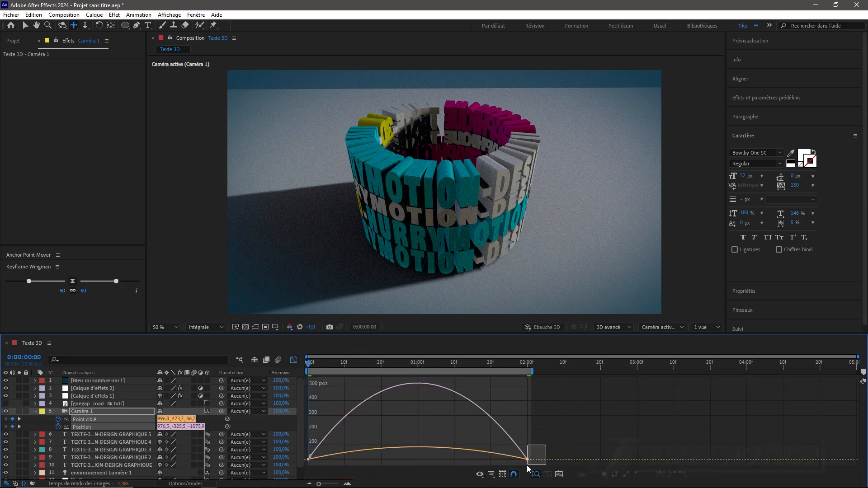
{"action": "left_click_drag", "start_coordinate": [528, 465], "coordinate": [471, 460]}
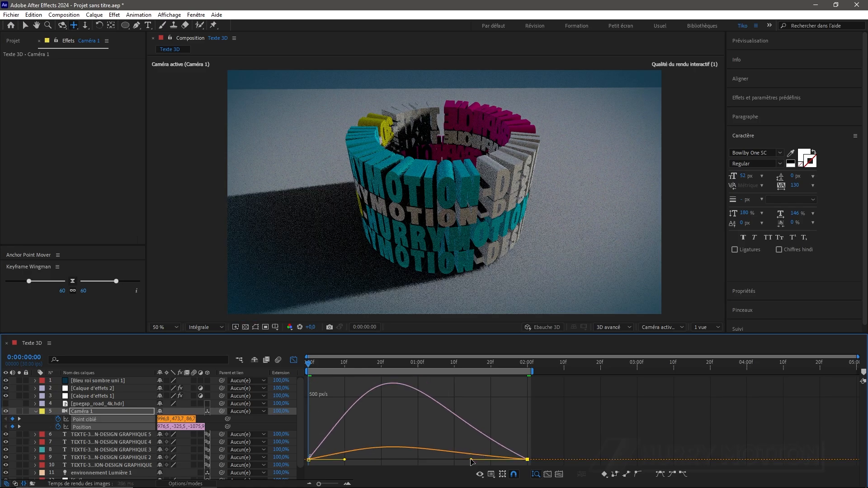
{"action": "key", "text": "shift+F3"}
{"action": "key", "text": "space"}
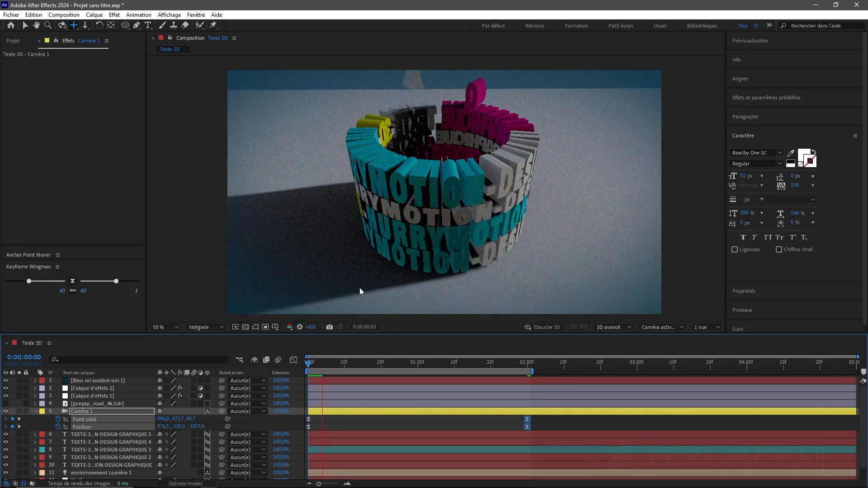